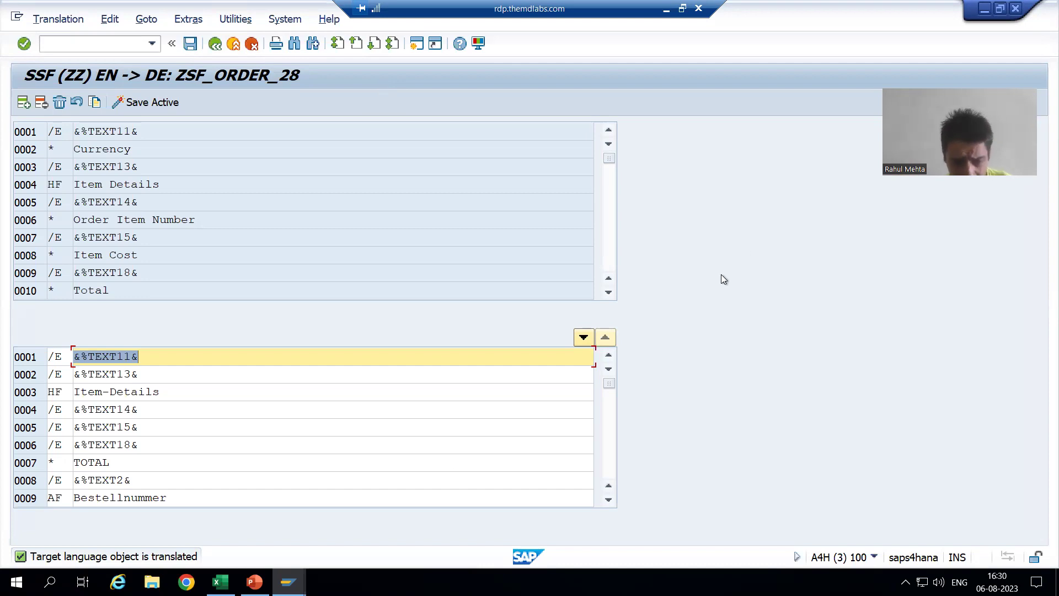
Switch to the Form Builder session and open the standard text transaction SO10 in a new session
left_click(288, 581)
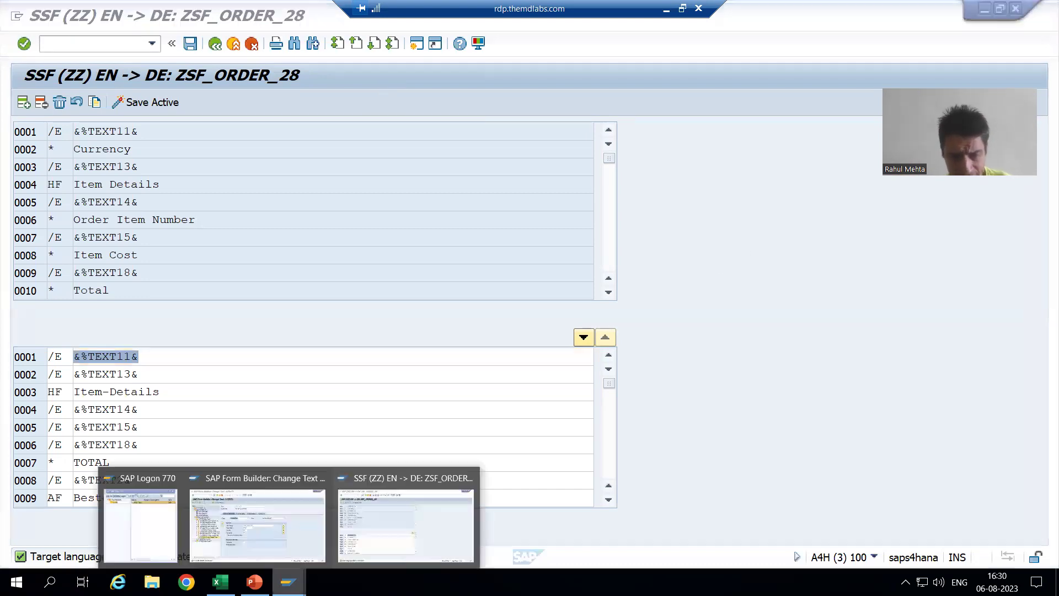
left_click(271, 550)
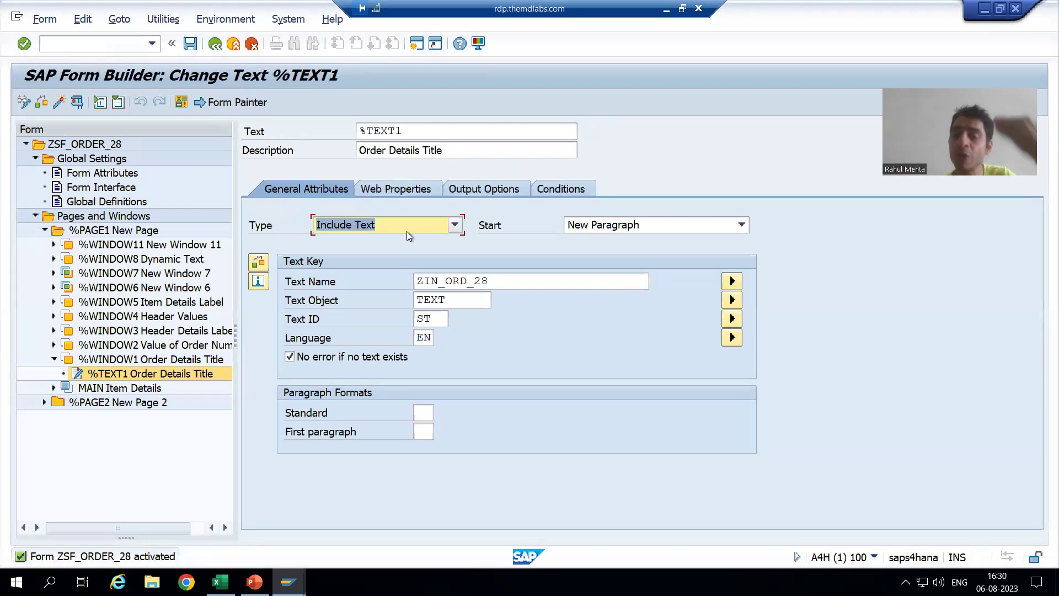
left_click(82, 45)
type("/oso10")
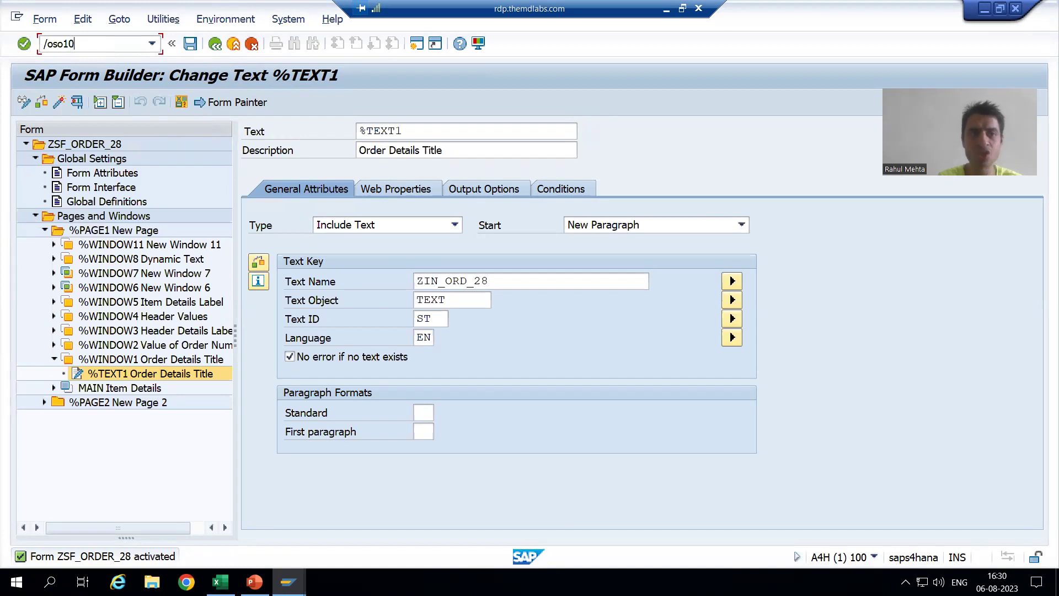
key("Return")
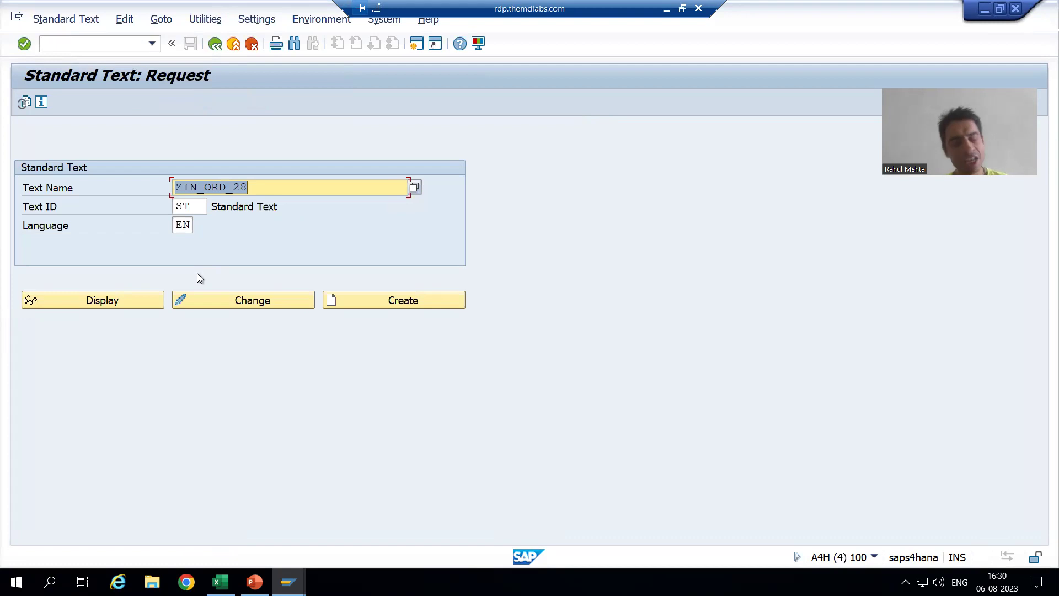
Display the English standard text ZIN_ORD_28 and change to the line editor to view its content
left_click(113, 306)
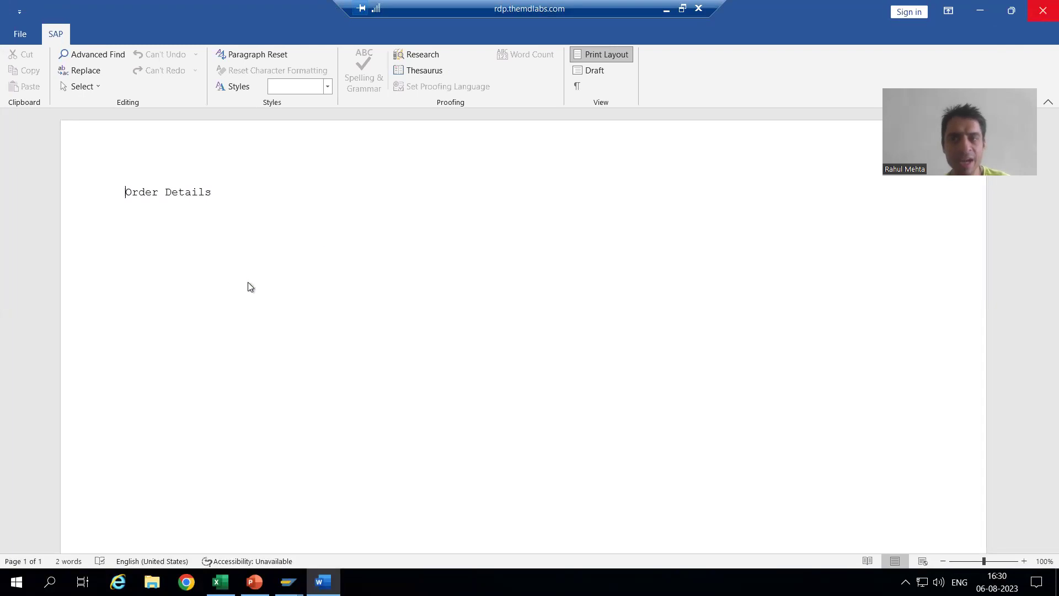
left_click(114, 20)
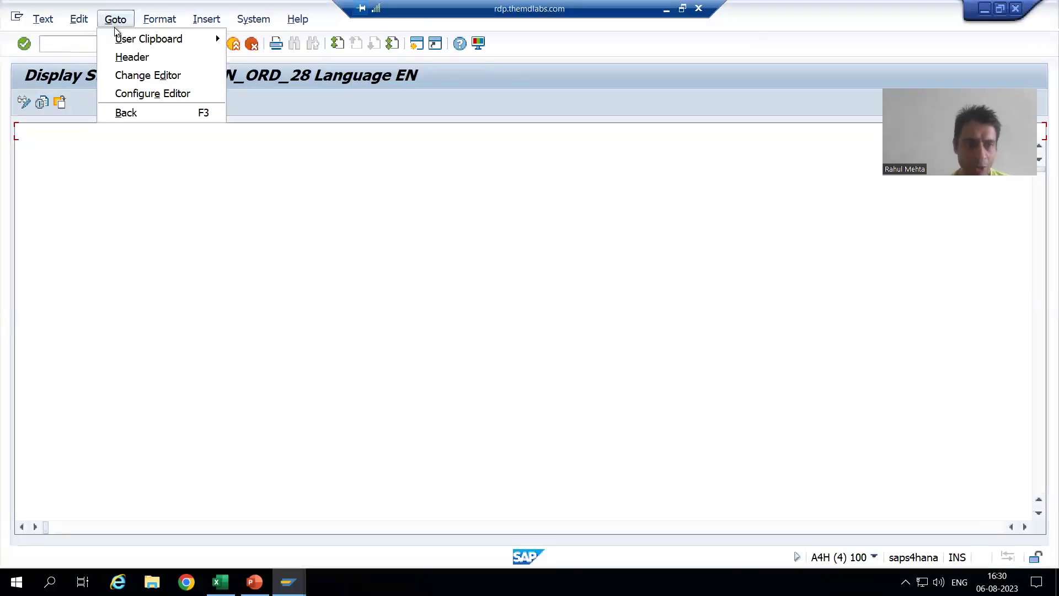
left_click(125, 76)
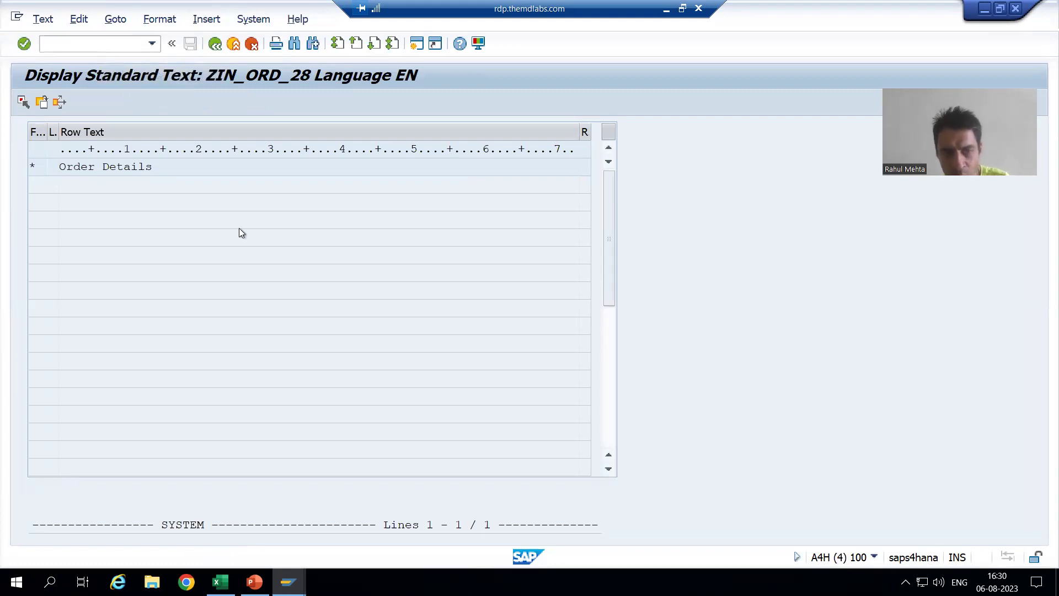
Test the form ZSF_ORDER_28 from the Form Builder with an order number, check the print preview on device LP01, and leave the preview
key("alt+Tab")
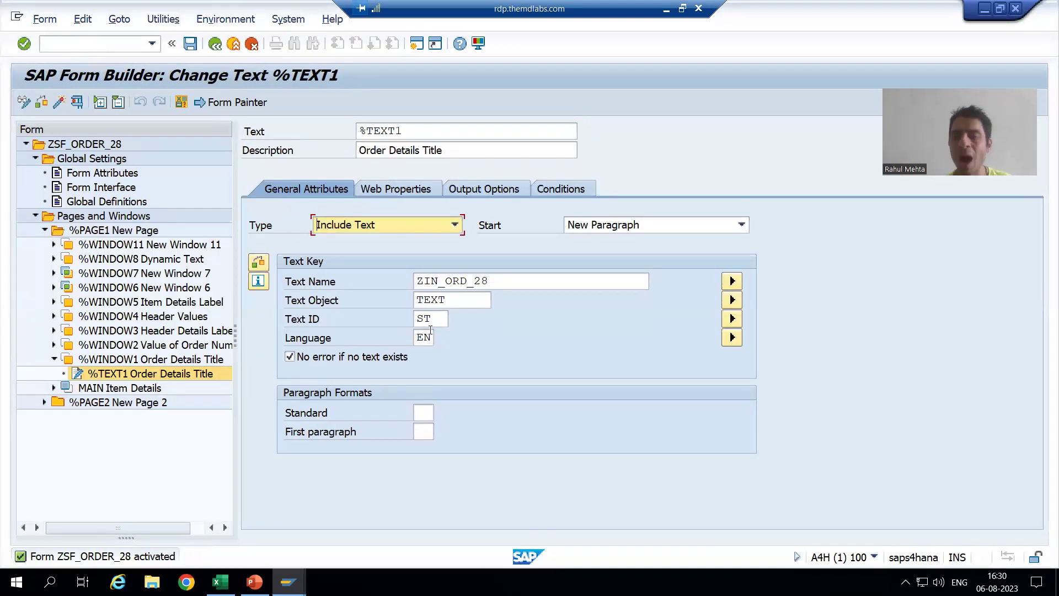
left_click(78, 107)
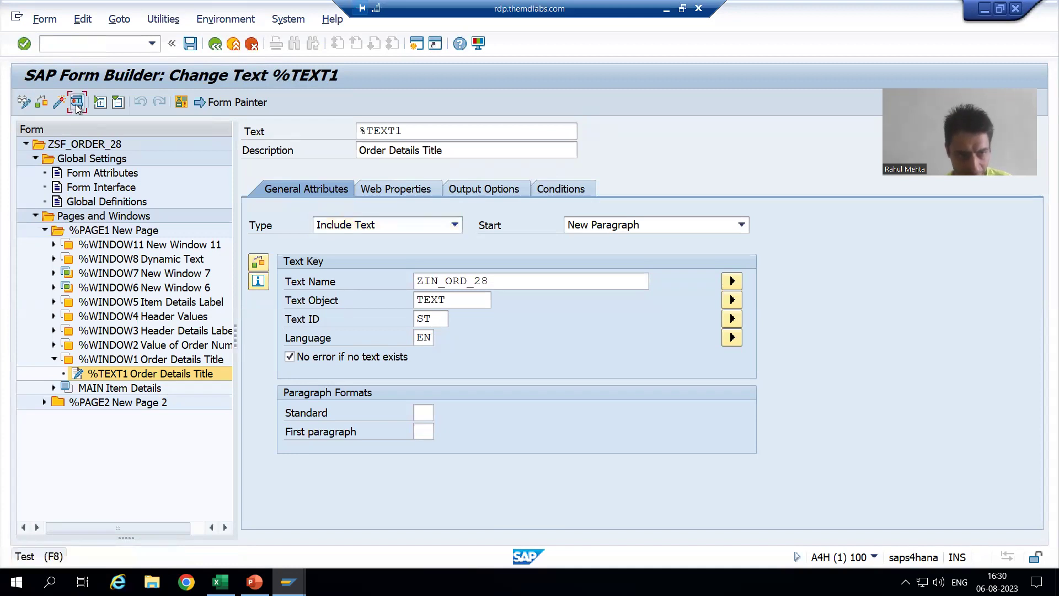
left_click(75, 104)
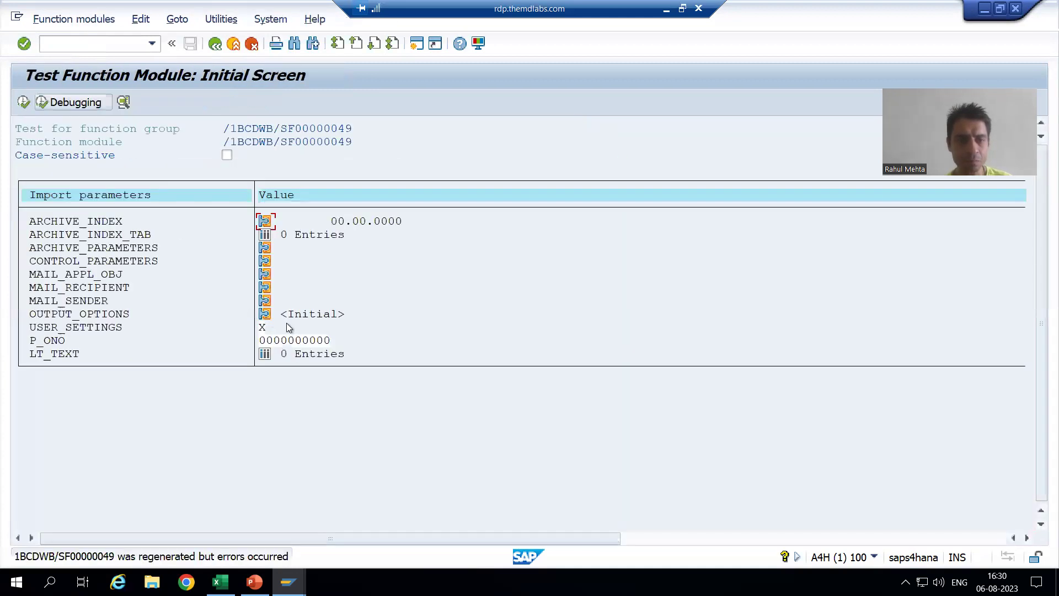
left_click(328, 341)
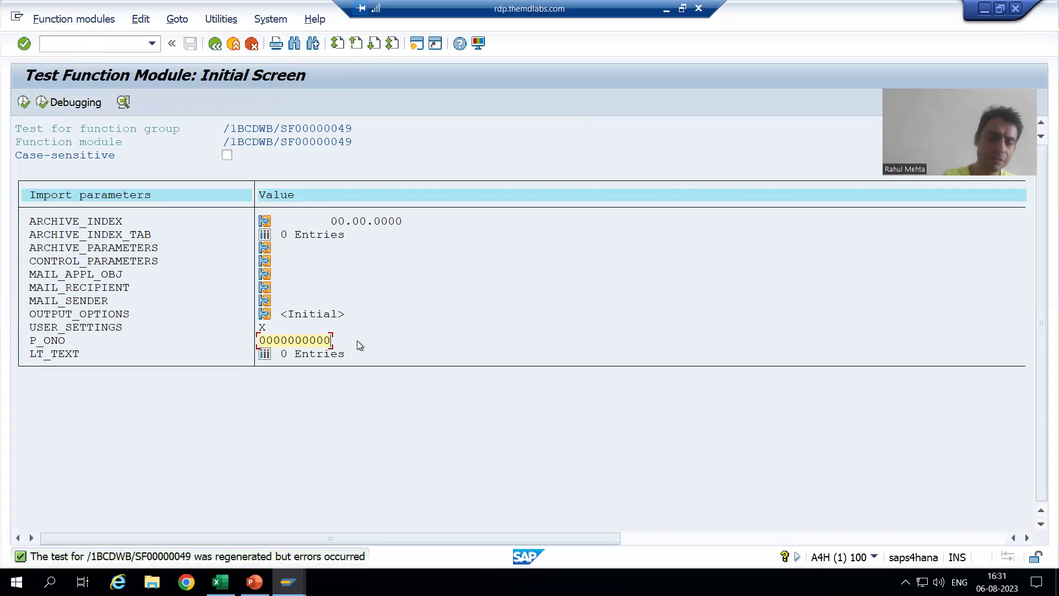
left_click(23, 105)
left_click(149, 160)
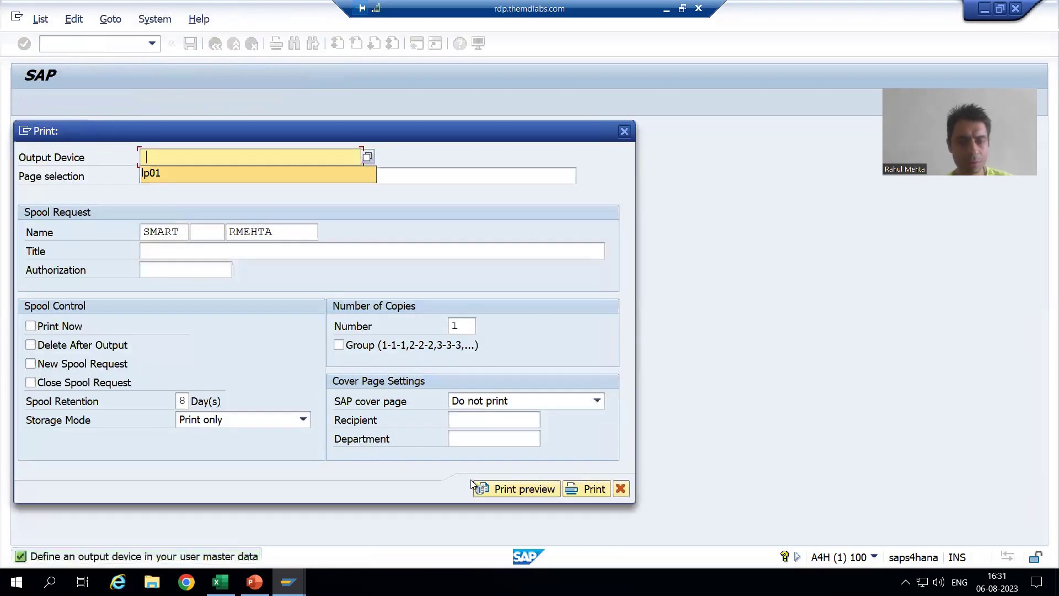
left_click(496, 493)
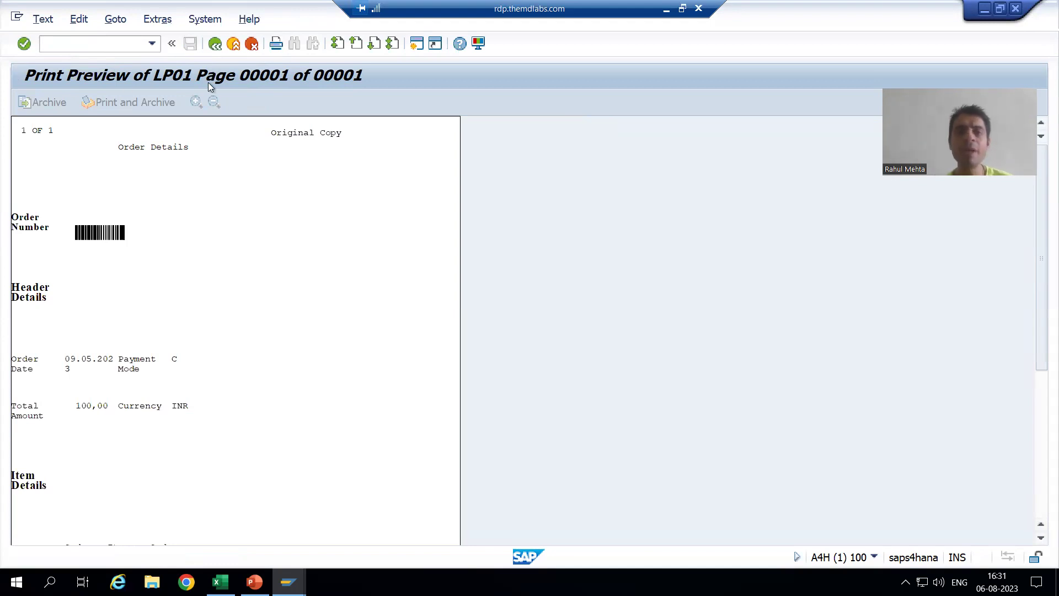
left_click(215, 44)
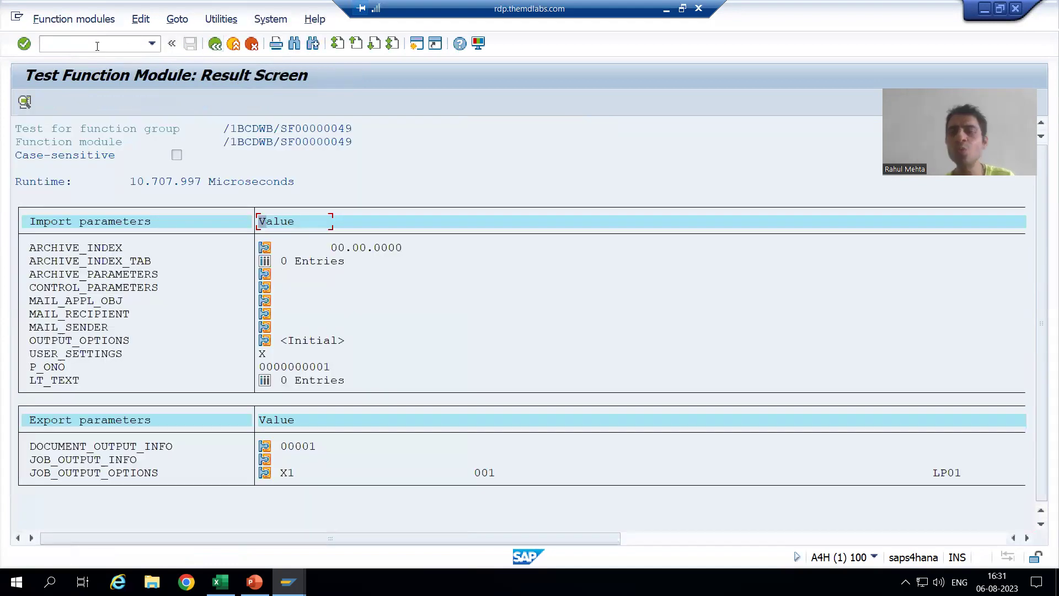
Open the Smart Forms transaction in a new session
left_click(97, 45)
type("/osmartform")
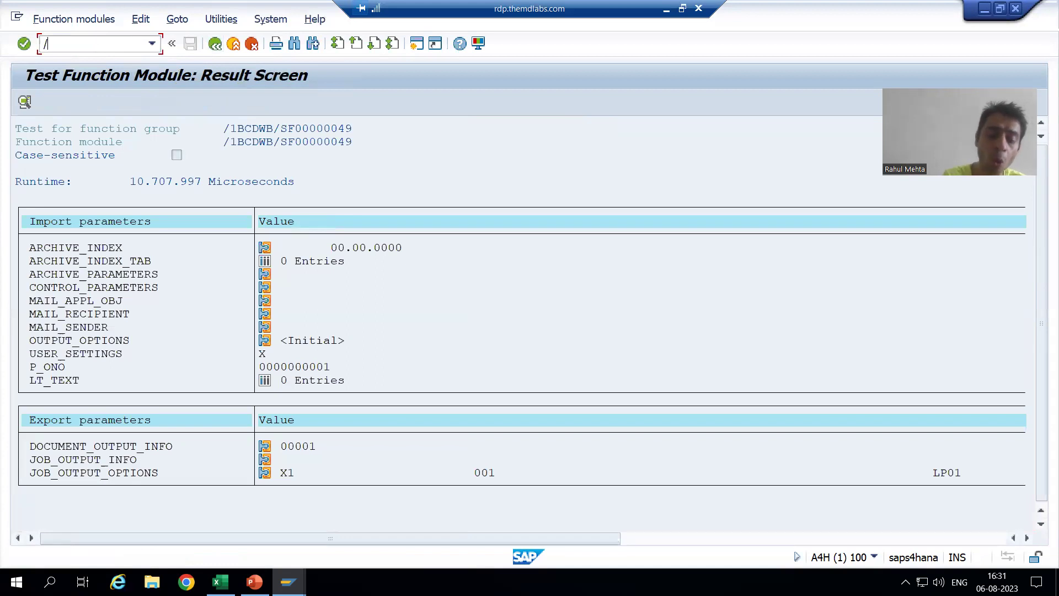
key("Return")
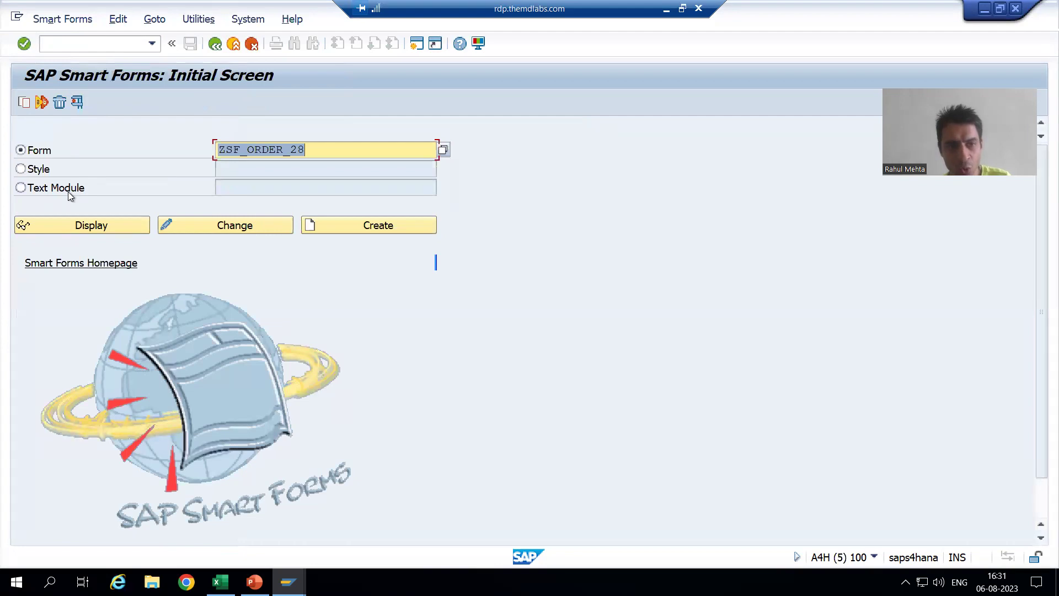
Display the text of text module ZTM_ORDER_28 and change to the line editor to view its content
left_click(68, 191)
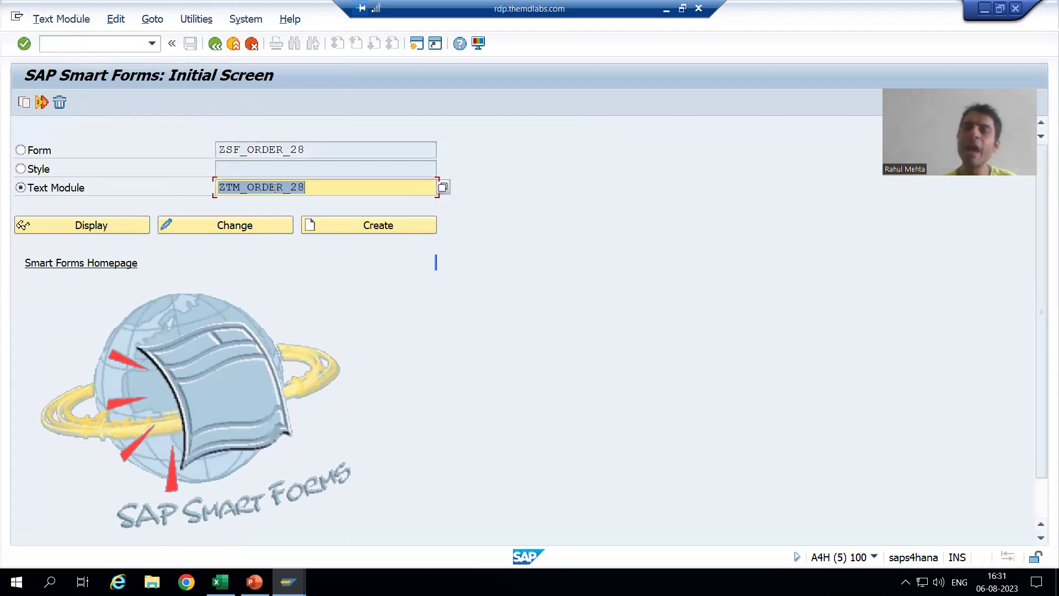
left_click(125, 228)
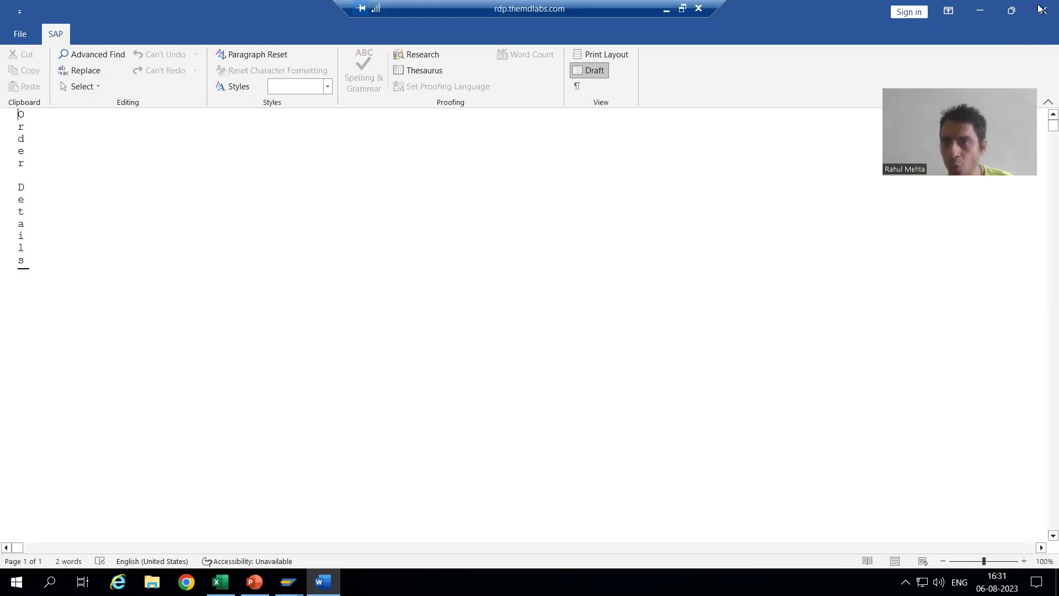
key("alt+F4")
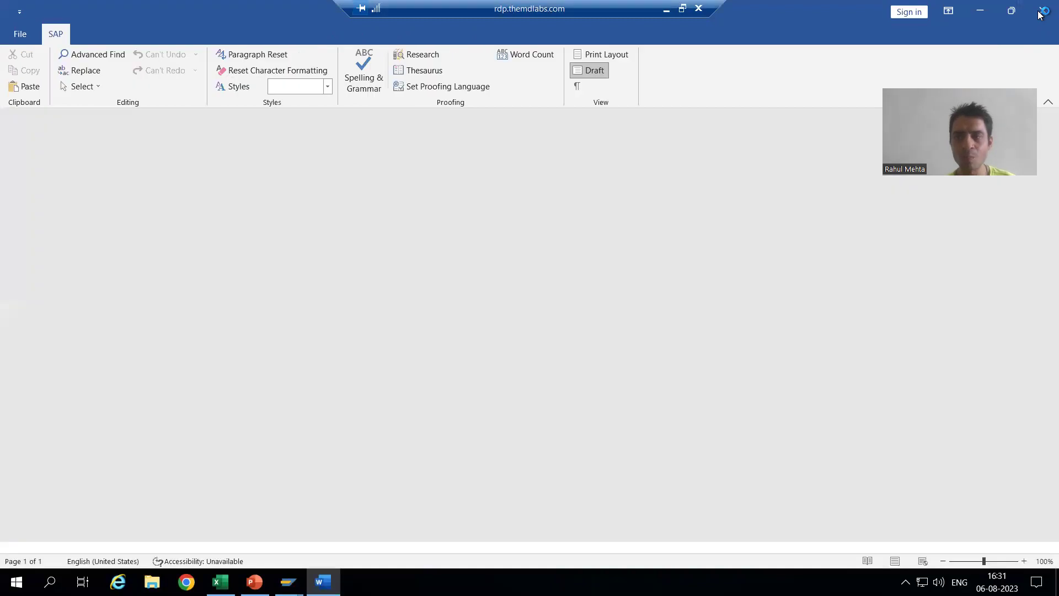
left_click(1040, 15)
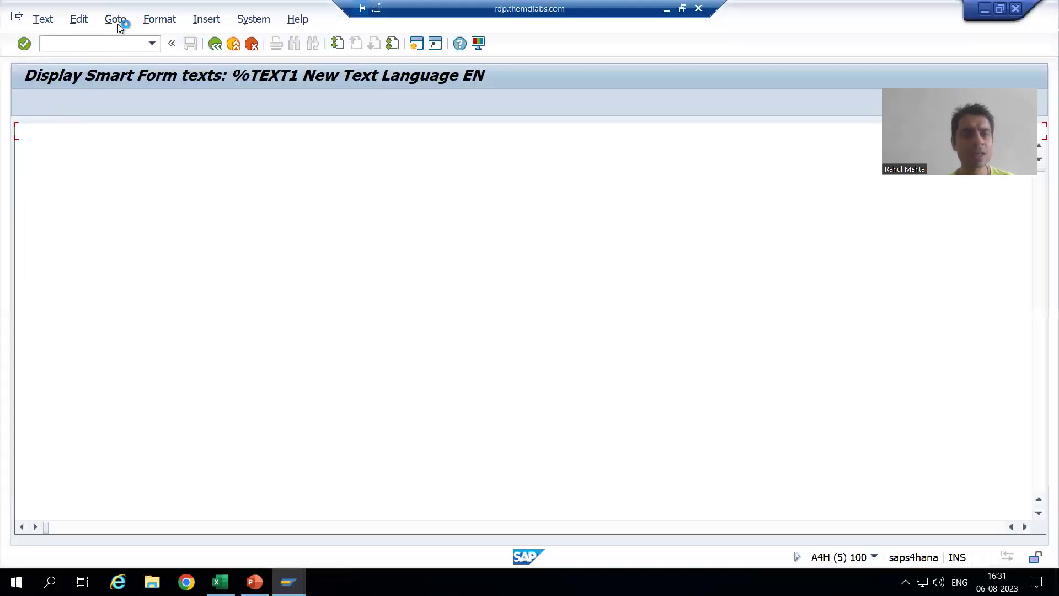
left_click(117, 22)
left_click(127, 57)
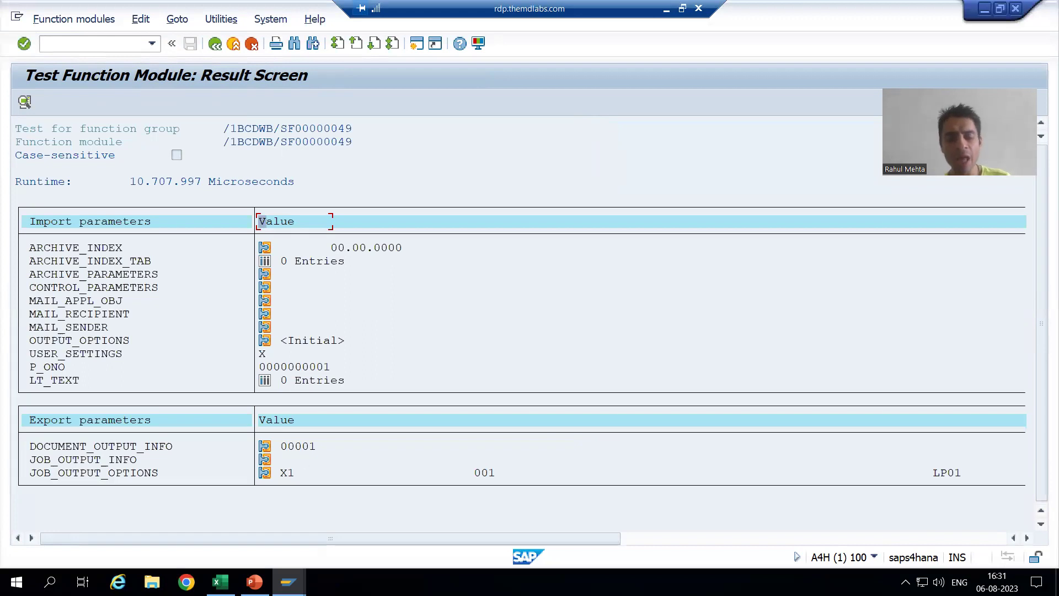
Leave the form test and change the type of text node %TEXT1 to Text Module, accepting the type change
mouse_move(288, 580)
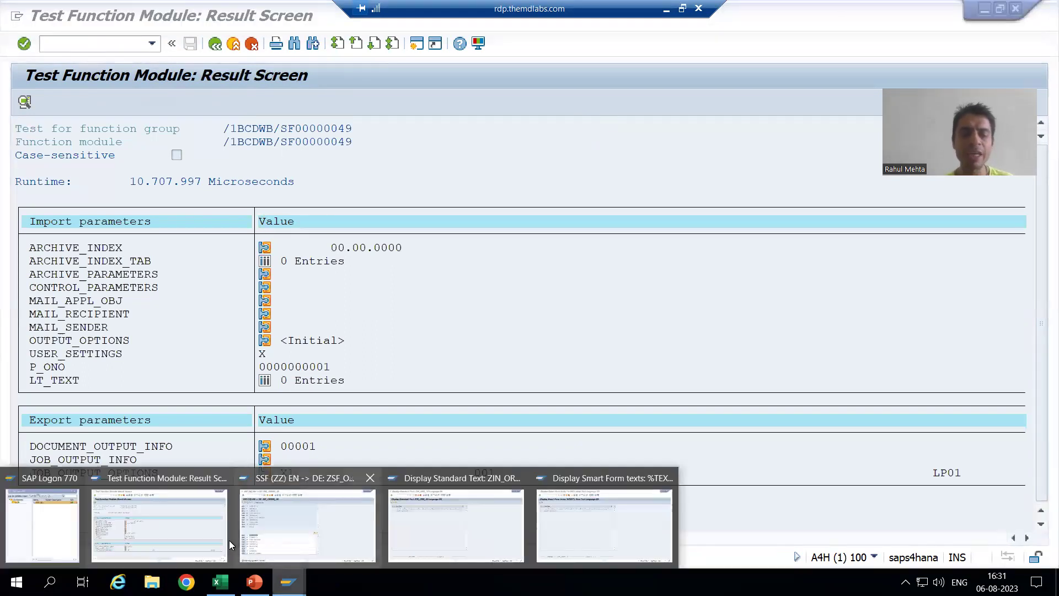
left_click(204, 508)
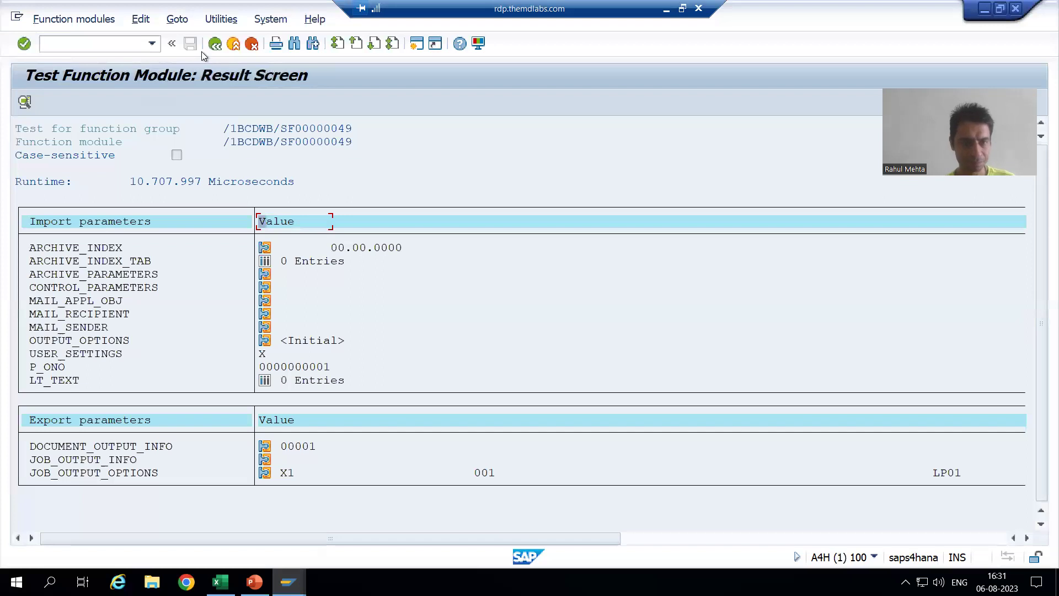
key("F3")
key("F3")
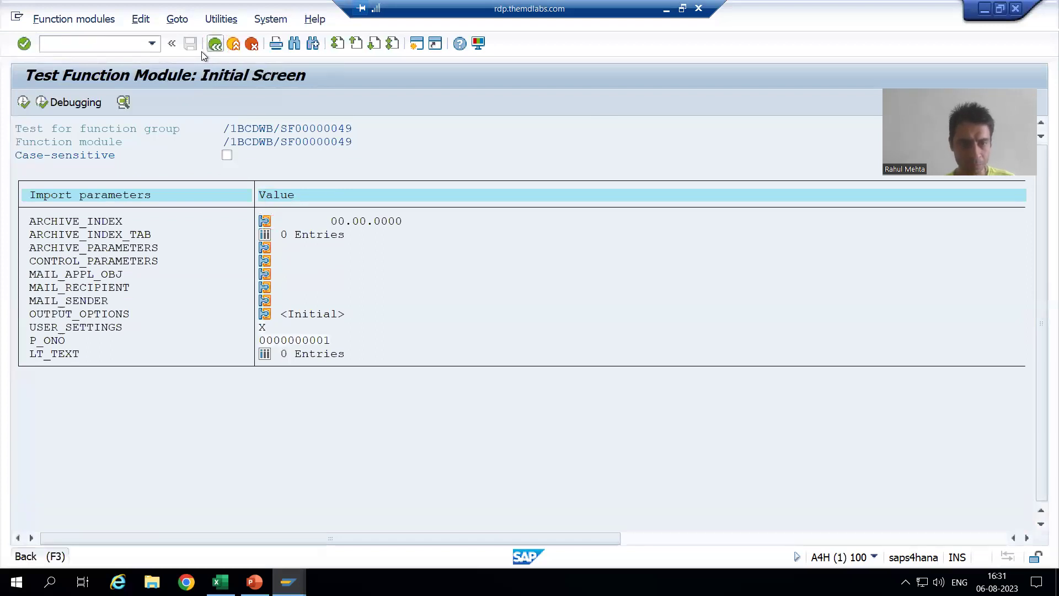
key("F3")
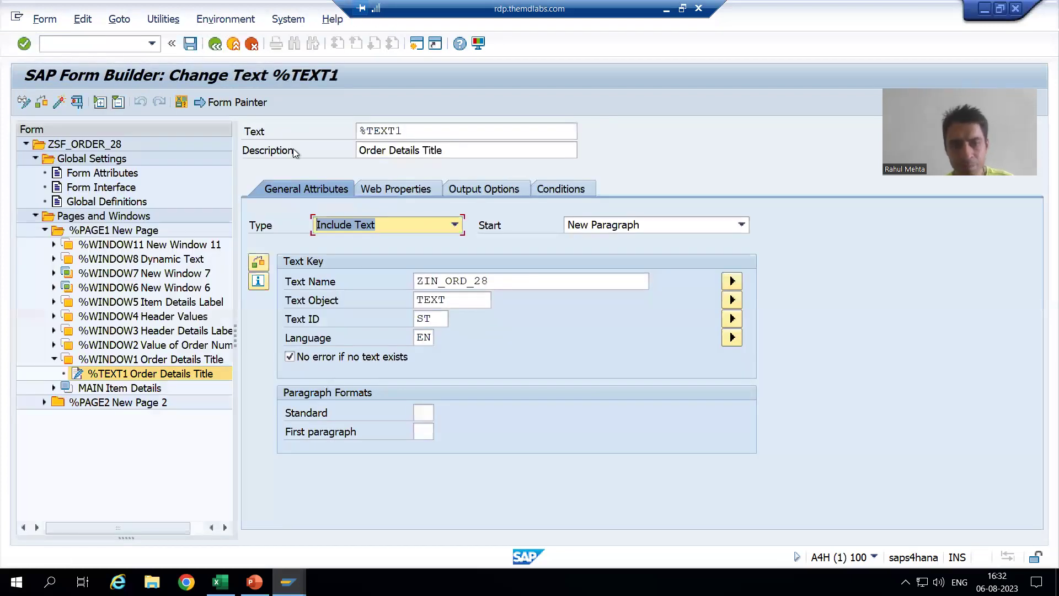
left_click(357, 223)
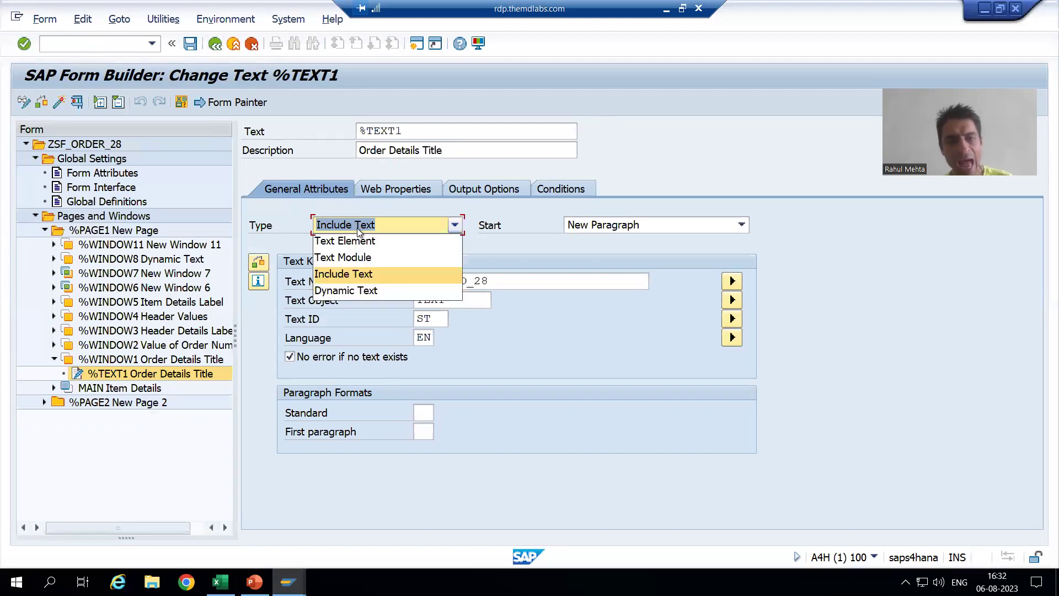
left_click(357, 259)
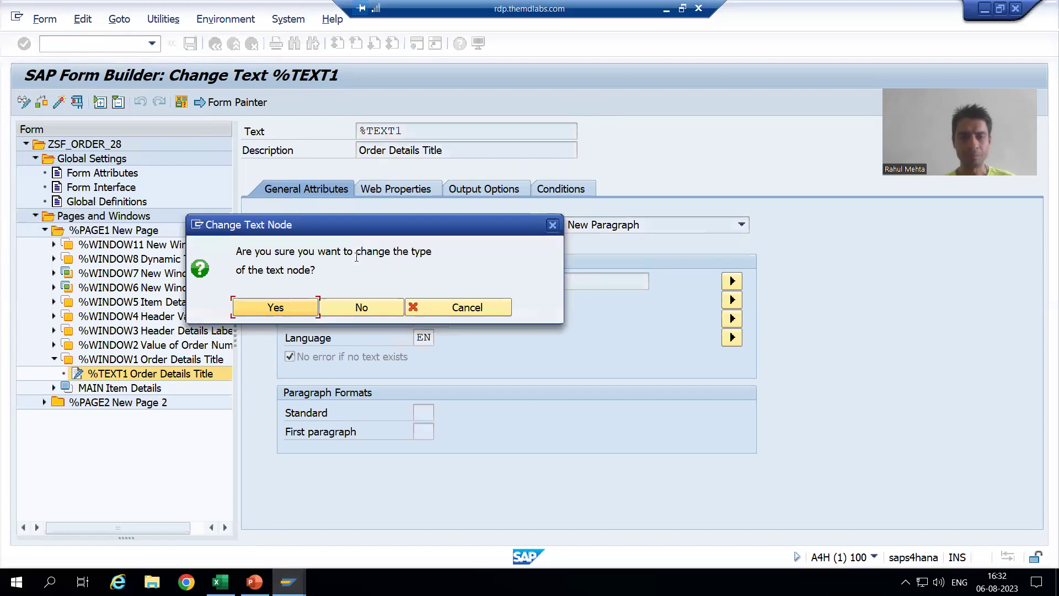
left_click(304, 305)
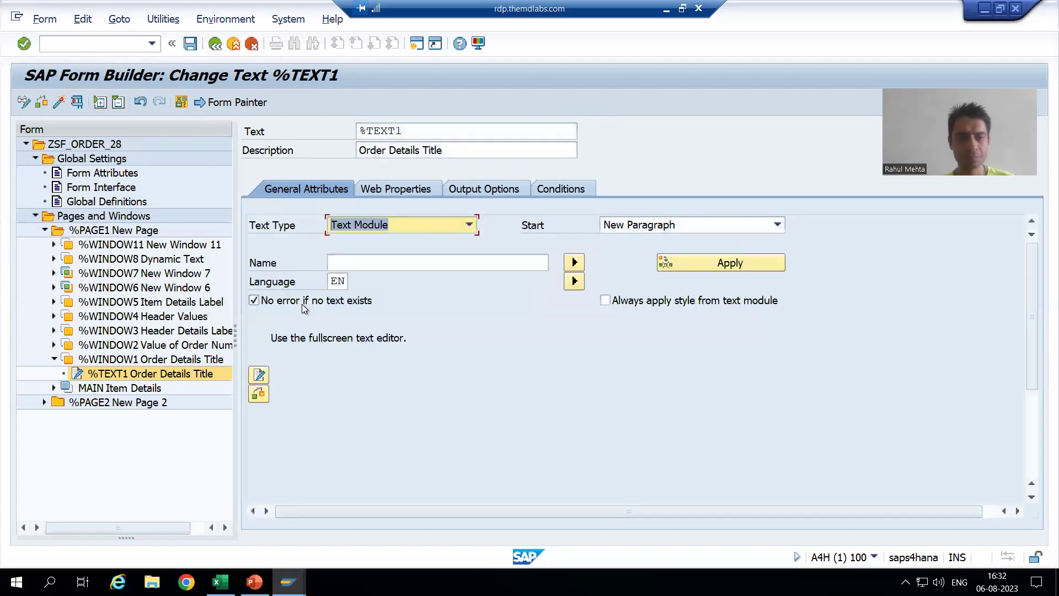
Copy the name ZTM_ORDER_28 from the displayed text module into the name of text node %TEXT1 and activate the form
left_click(346, 262)
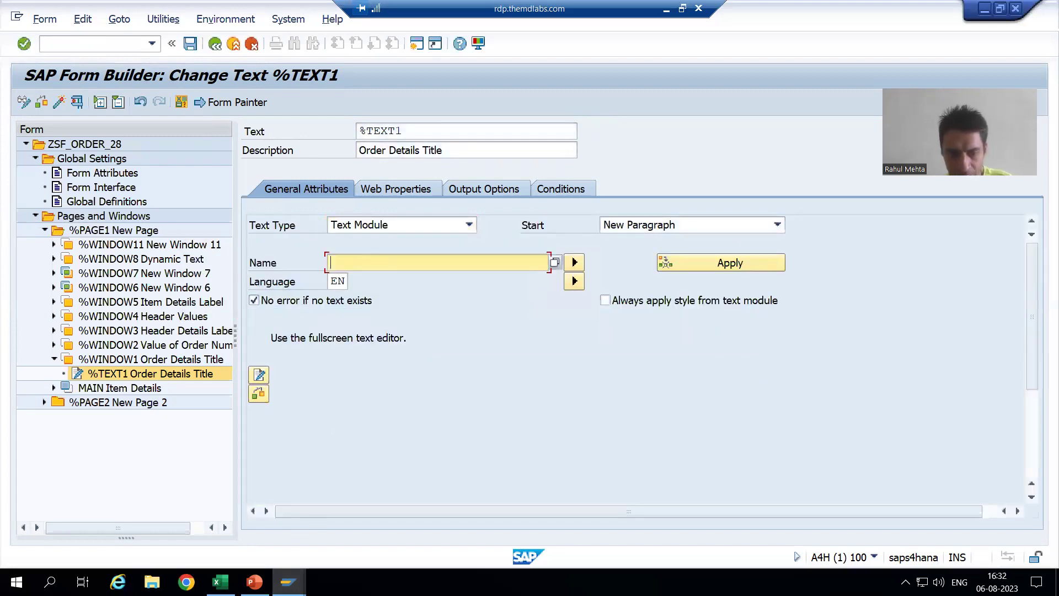
left_click(288, 582)
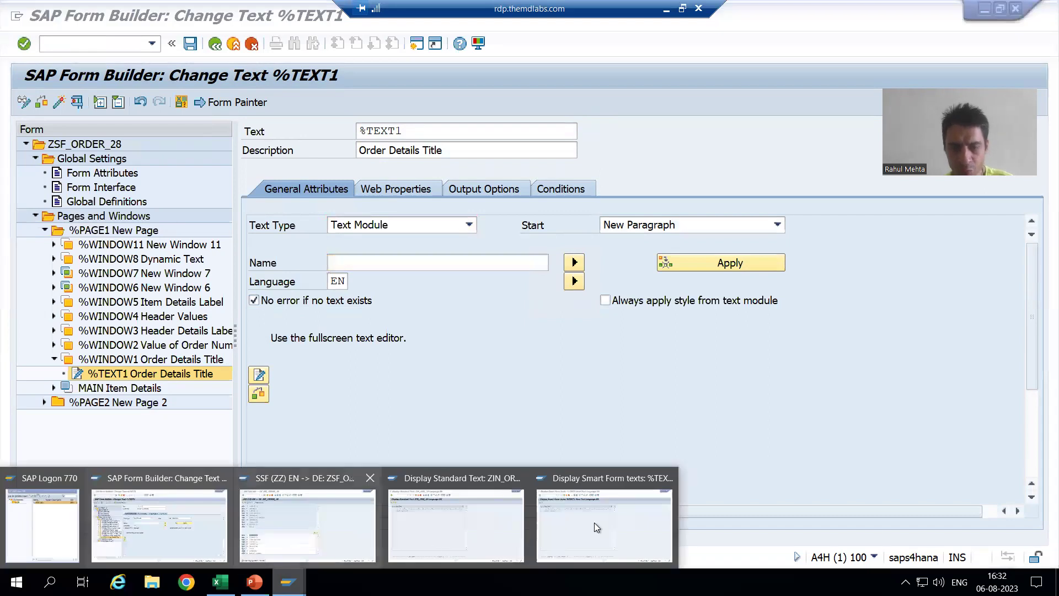
left_click(594, 521)
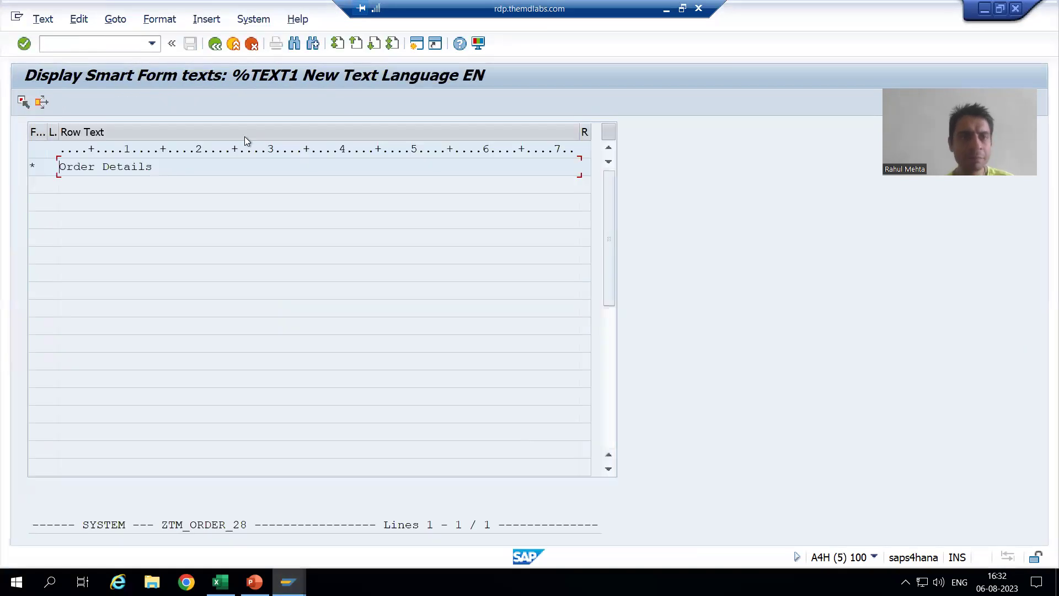
left_click(215, 44)
left_click_drag(219, 131, 131, 131)
key("ctrl+c")
key("alt+Tab")
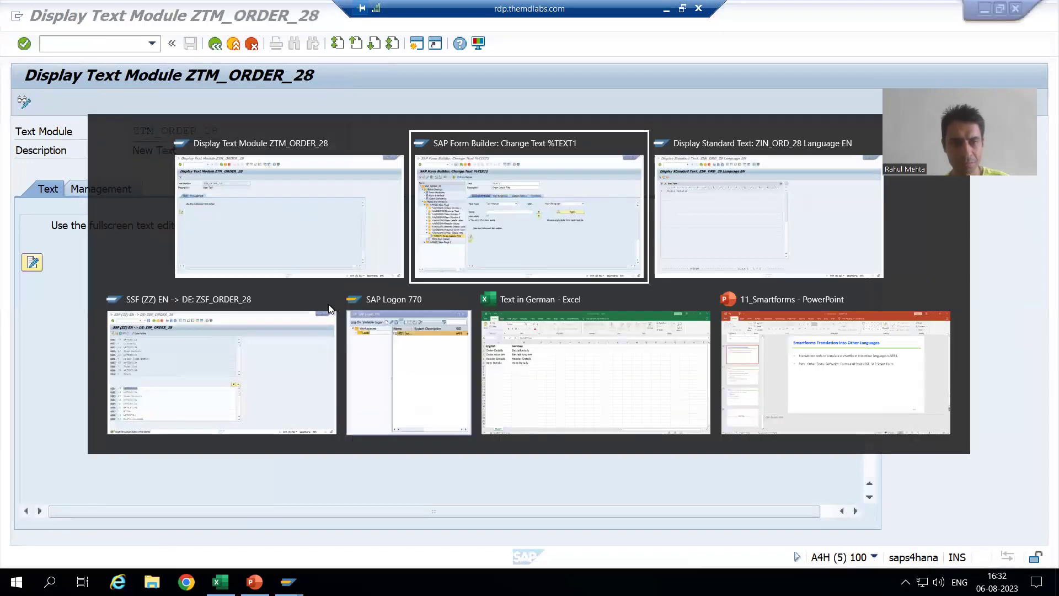
key("ctrl+v")
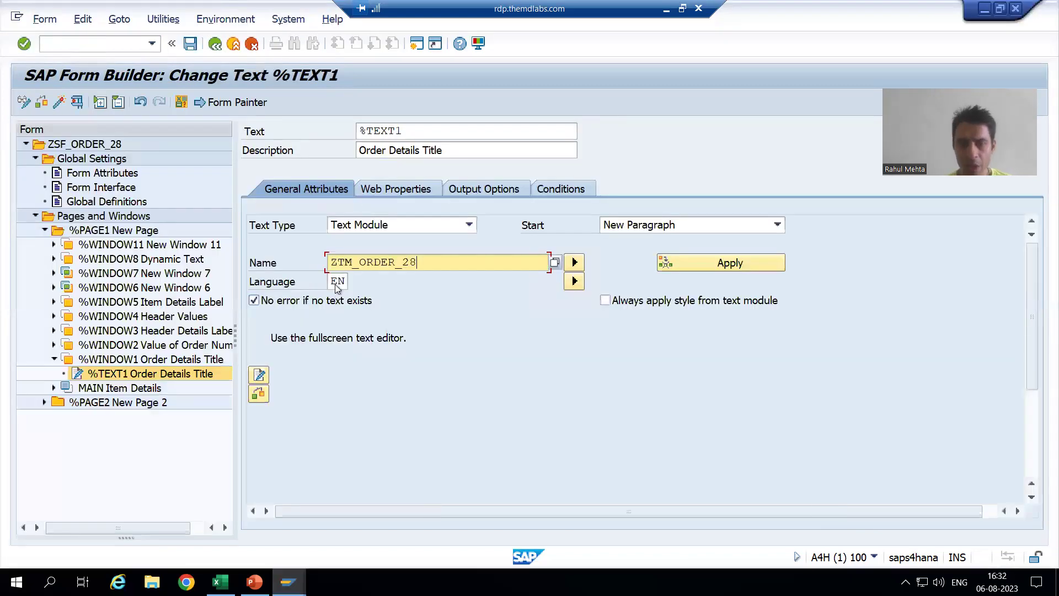
left_click(337, 281)
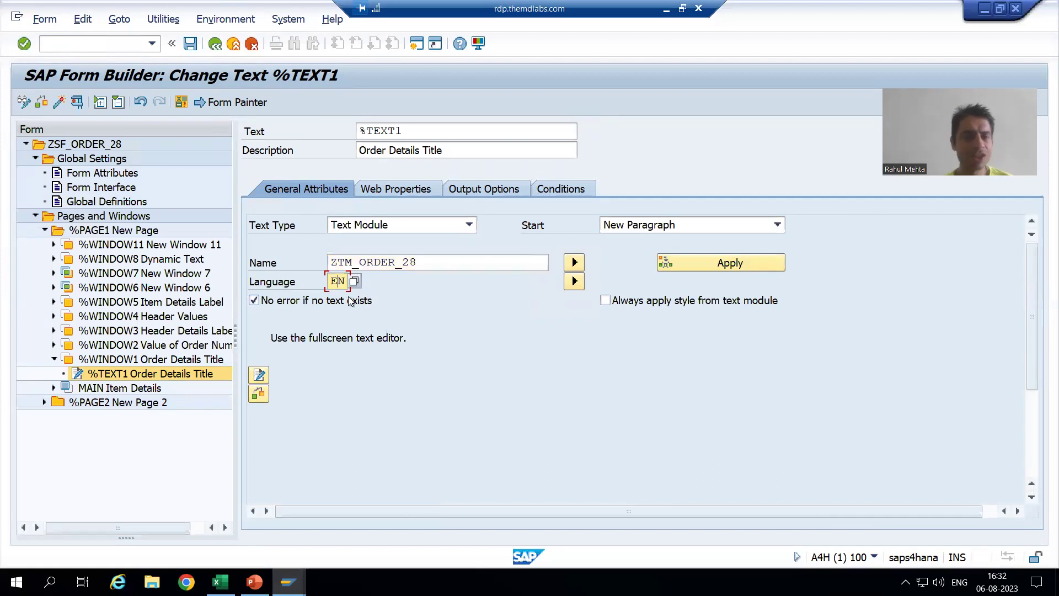
left_click(60, 102)
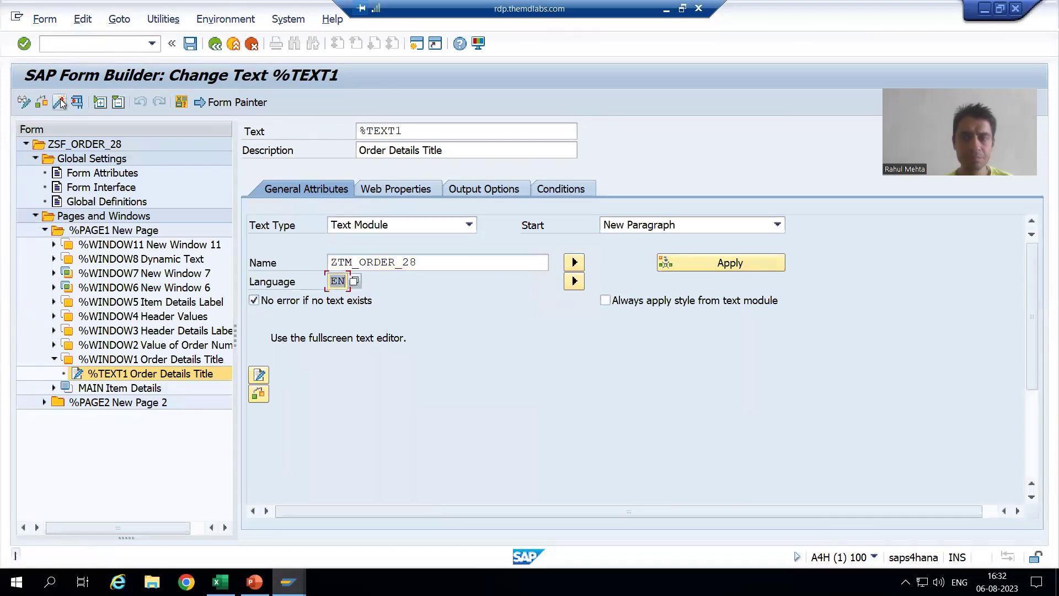
Test the form's function module with an order number in P_ONO and show the print preview for output device LP01
left_click(76, 102)
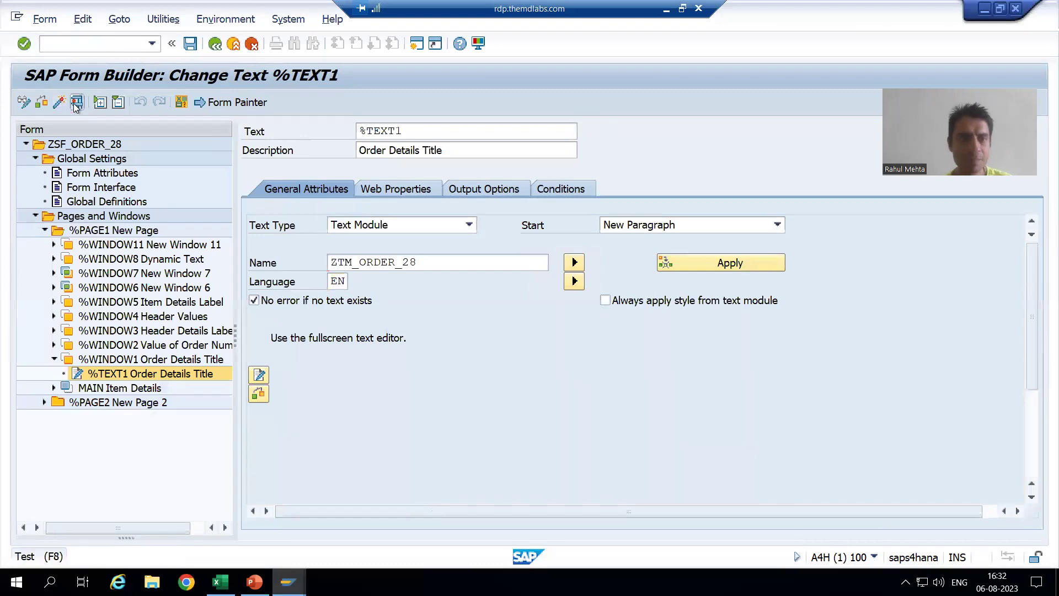
left_click(60, 102)
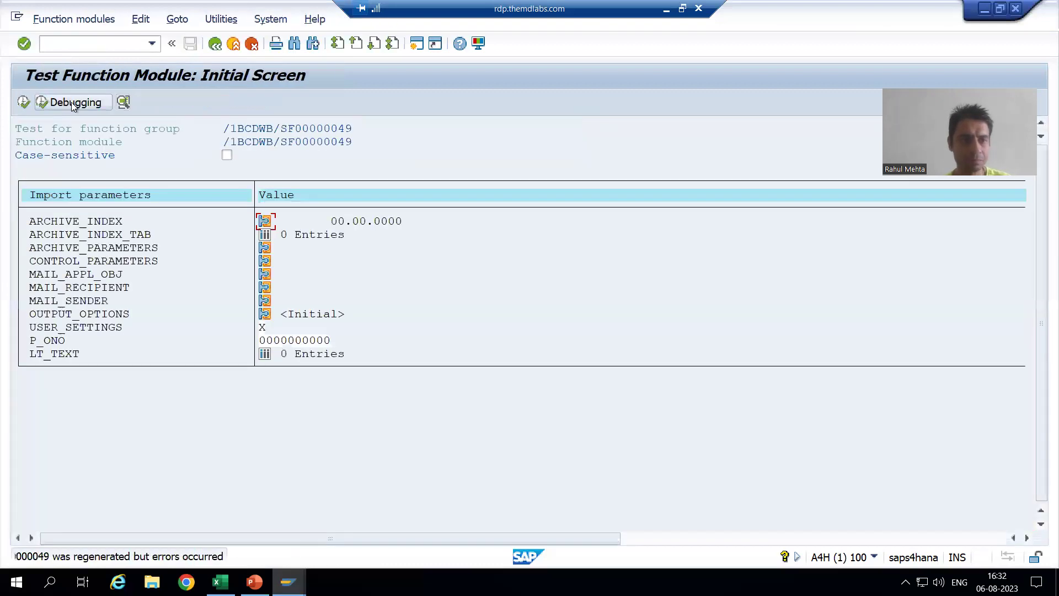
left_click(336, 341)
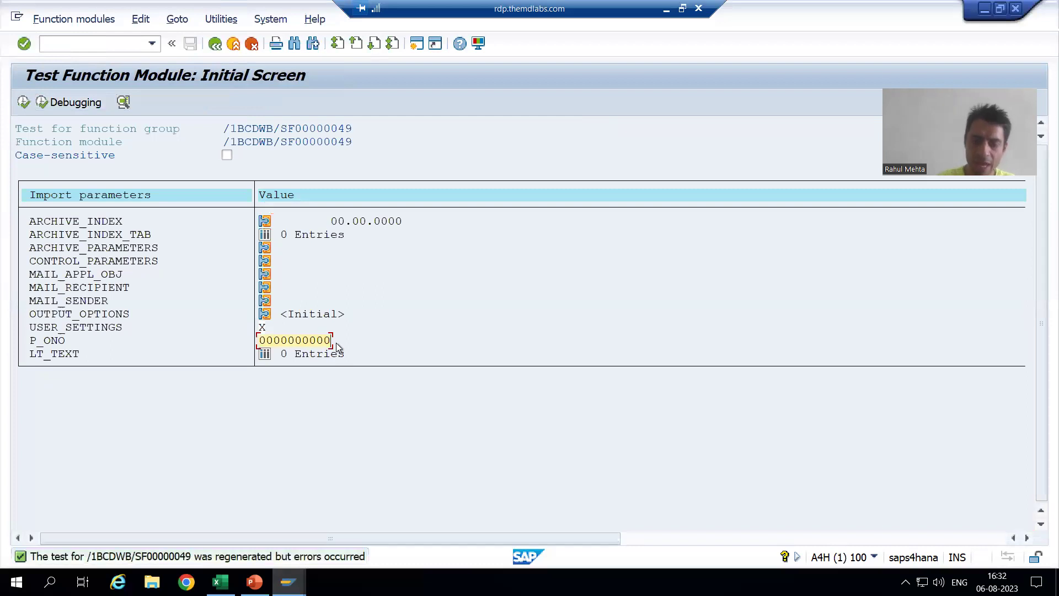
type("1")
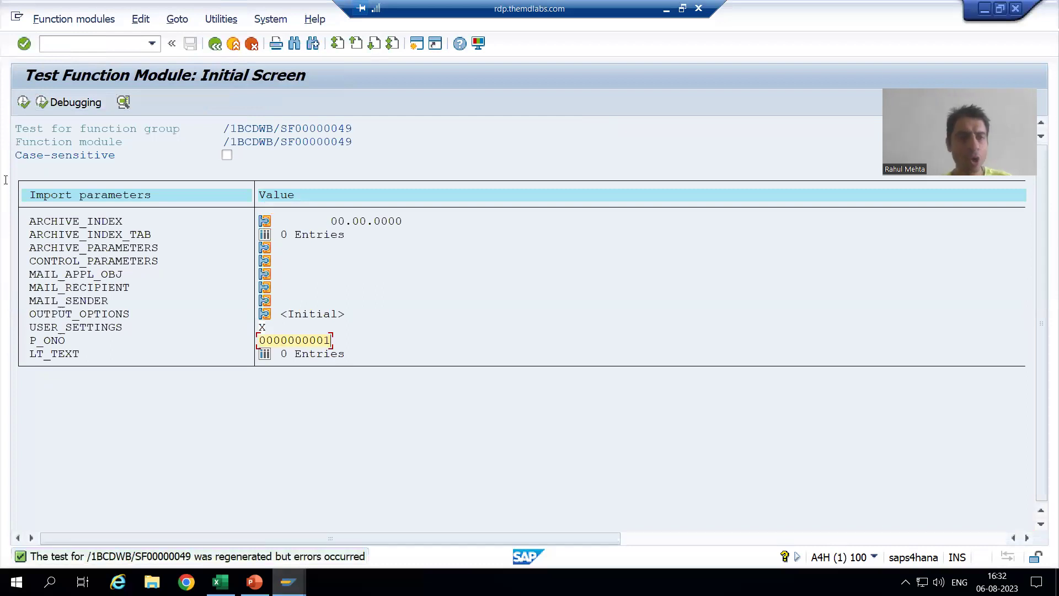
left_click(21, 105)
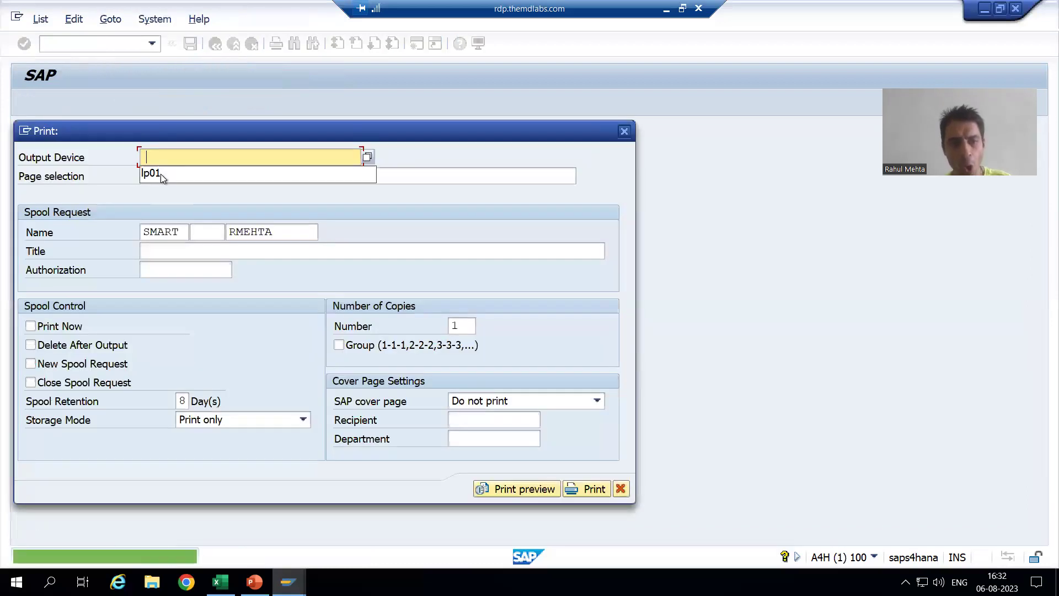
key("Down")
key("Return")
left_click(508, 491)
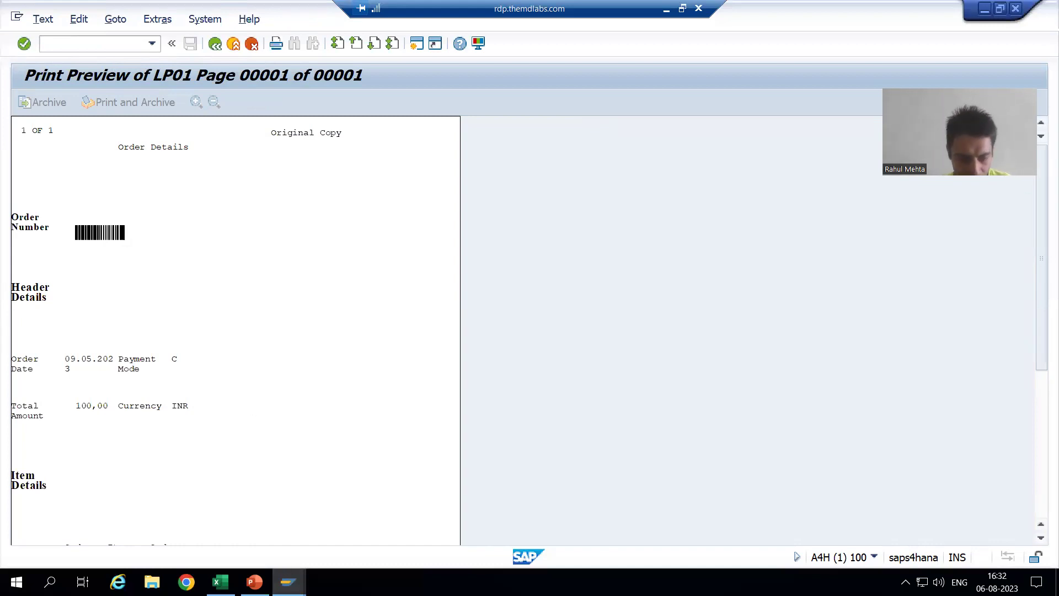
Switch to the session with the EN to DE translation of ZSF_ORDER_28 and examine its English source texts
mouse_move(289, 582)
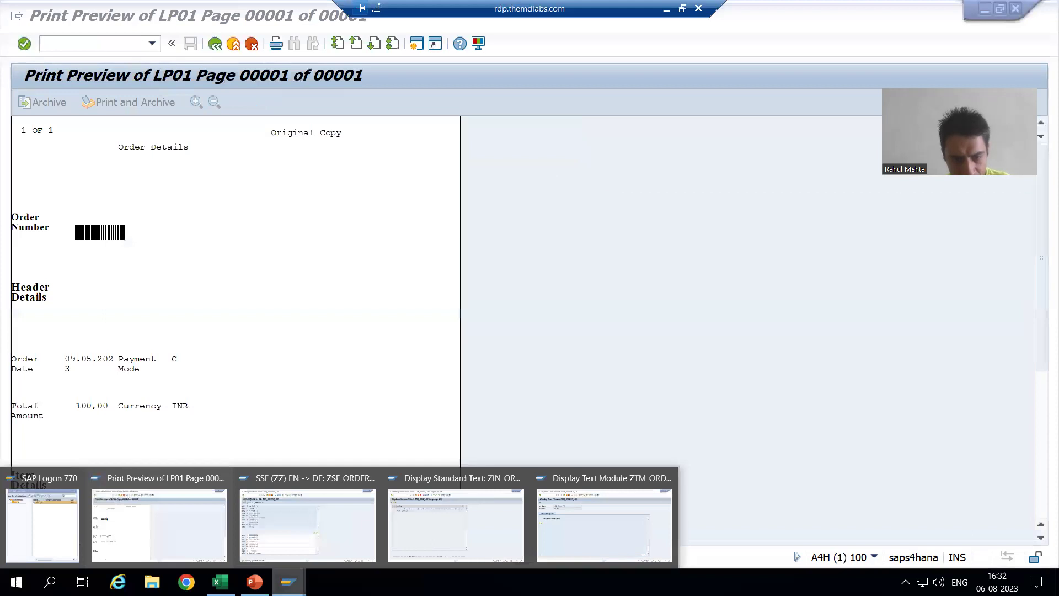
left_click(313, 545)
left_click(91, 46)
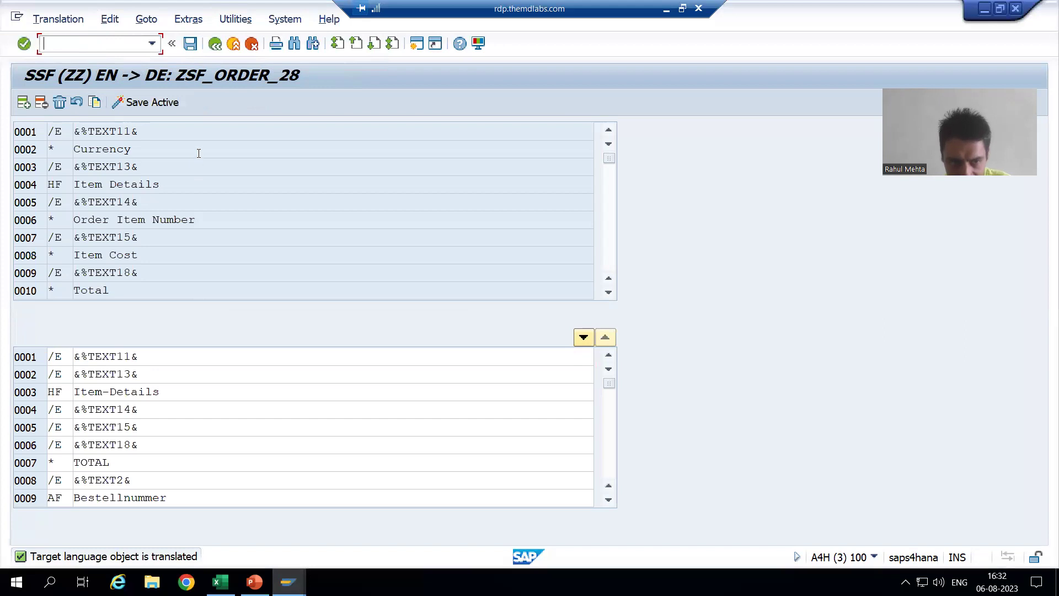
scroll(169, 249, "down", 1)
scroll(169, 250, "down", 1)
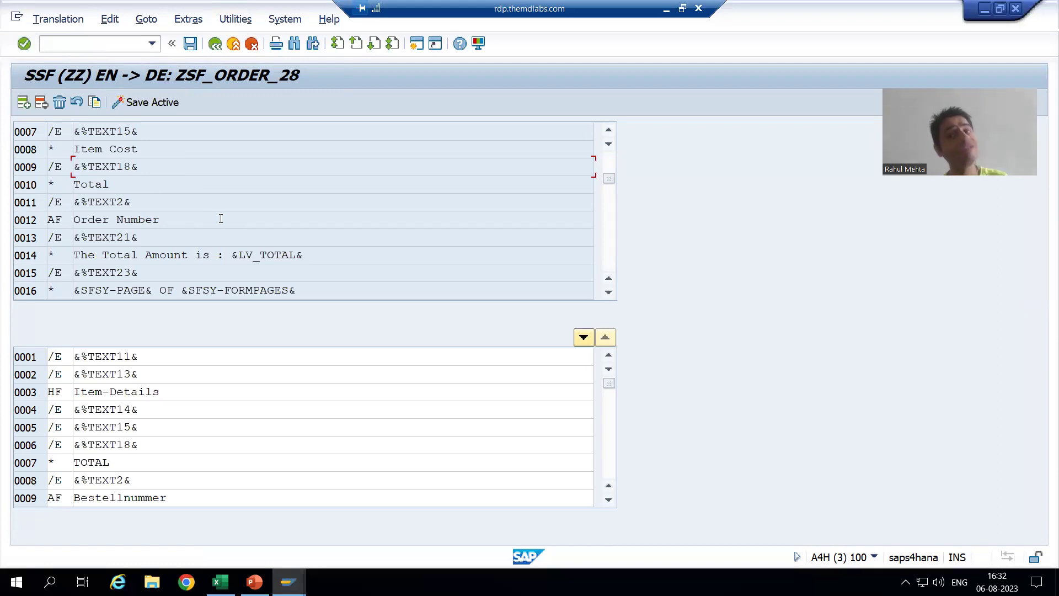
Start transaction SE63 with /nse63 and select the other-texts object type SAP Smart Form under SAPscript: Forms and Styles
left_click(70, 43)
type("/nse63")
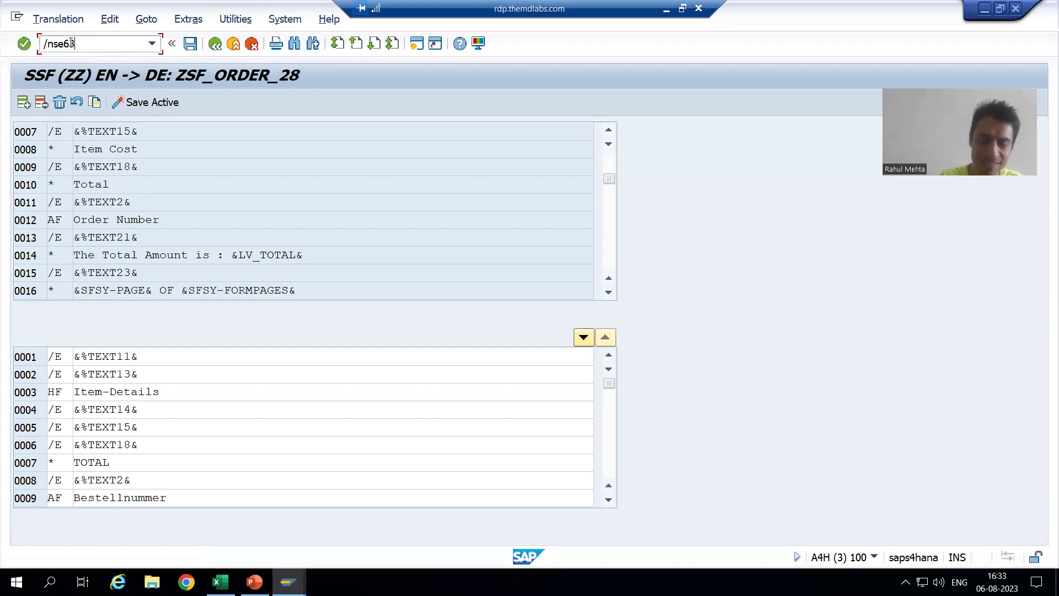
key("Return")
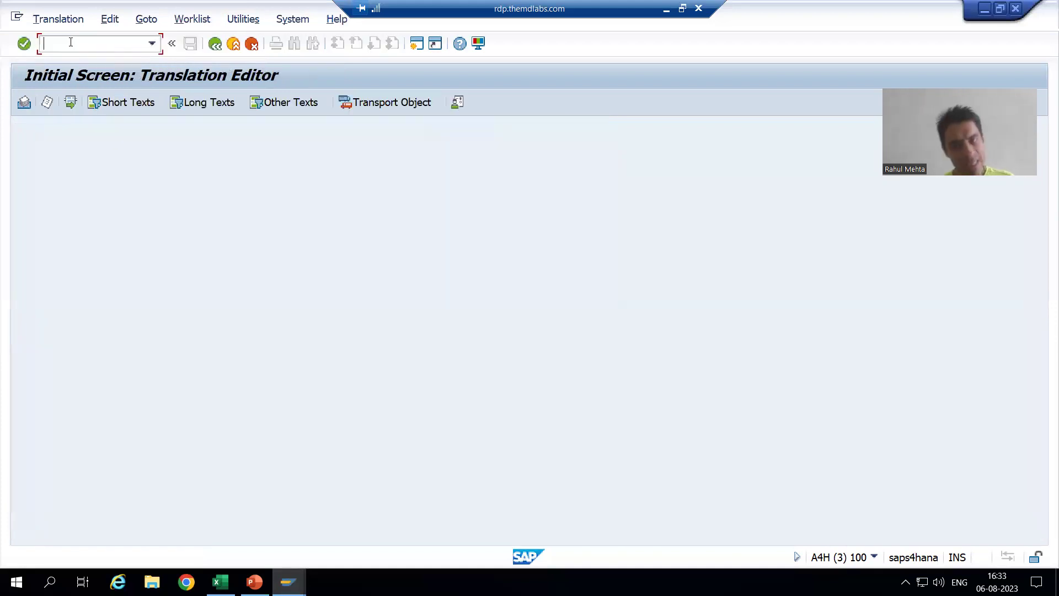
left_click(264, 105)
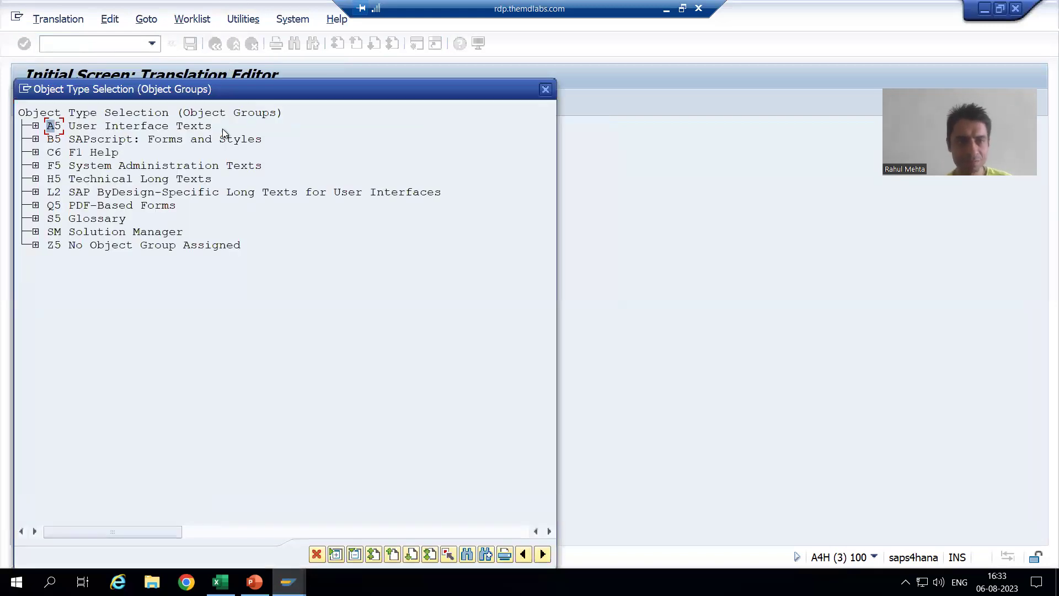
left_click(36, 140)
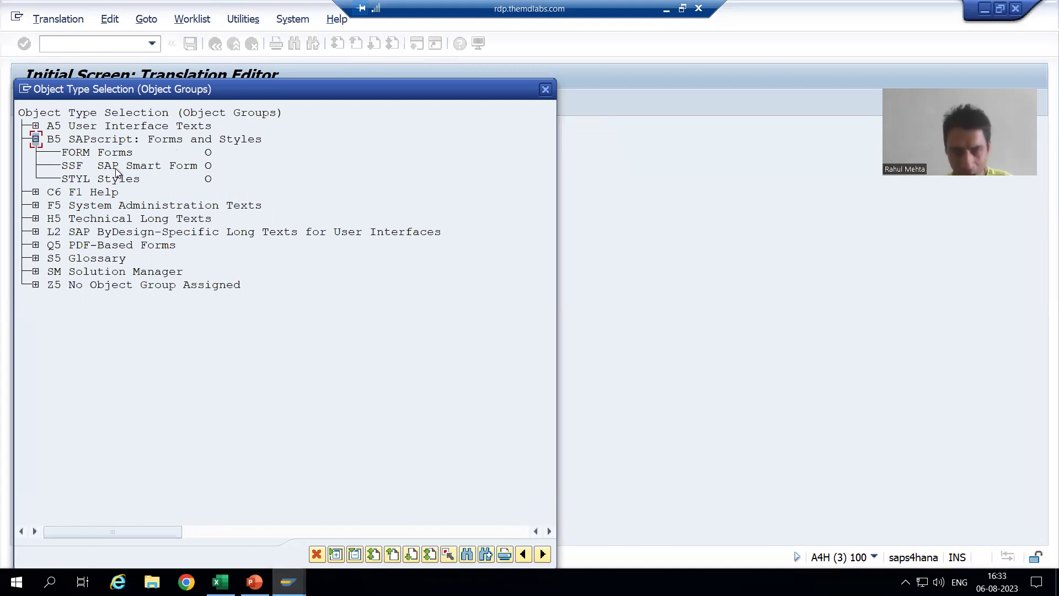
double_click(114, 167)
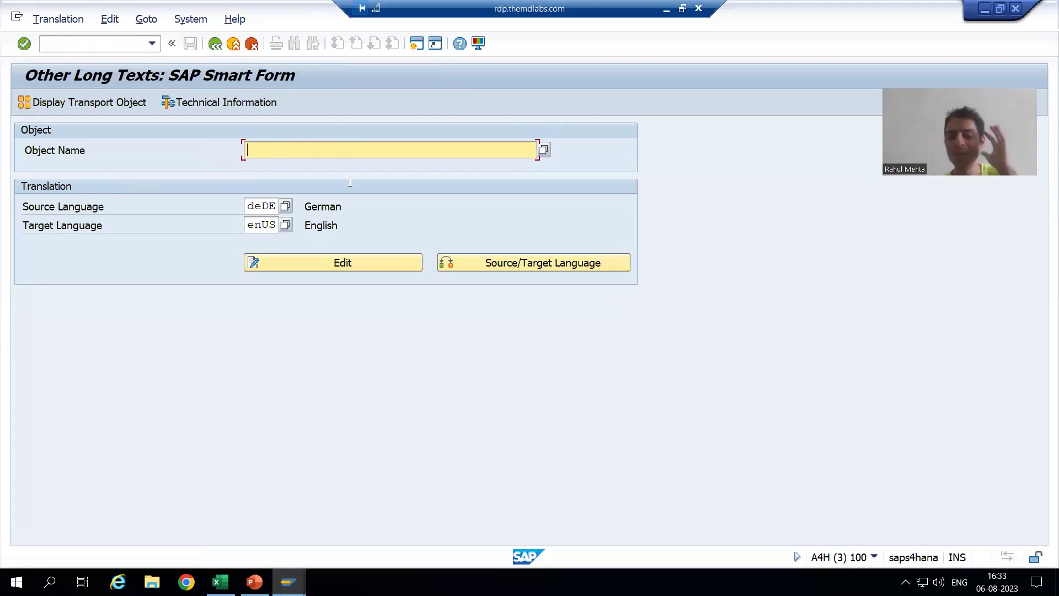
Copy the name ZTM_ORDER_28 from the displayed text module into the object name of the Smart Form translation
left_click(288, 582)
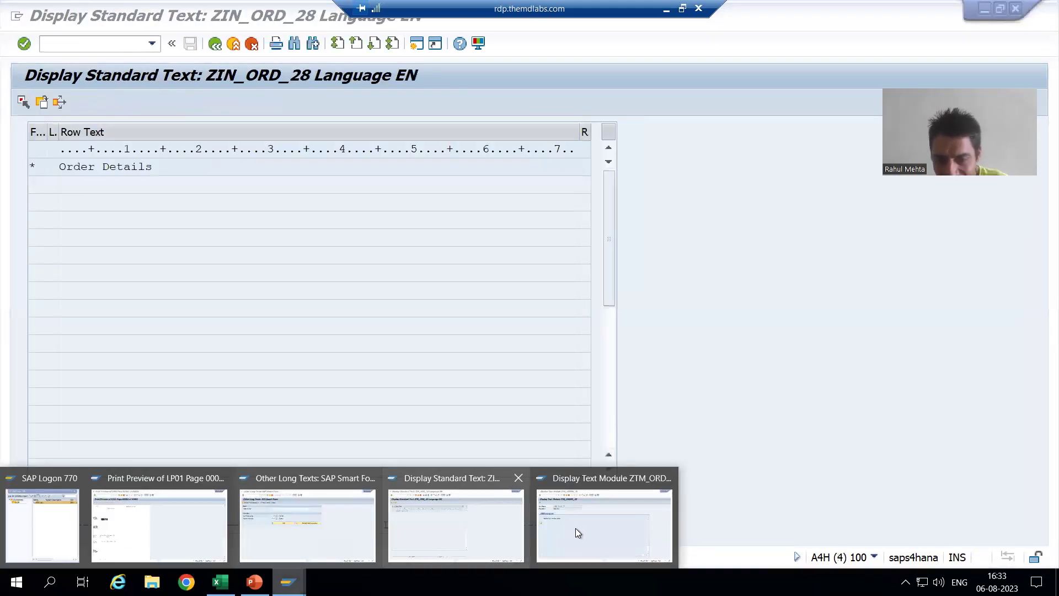
left_click(577, 528)
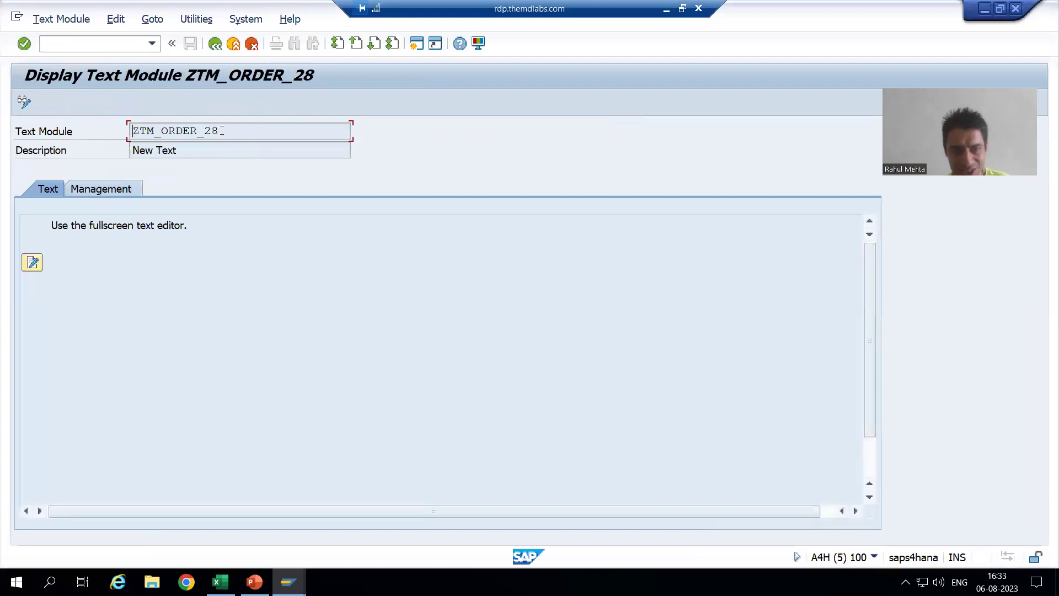
left_click_drag(220, 131, 132, 130)
left_click(176, 131)
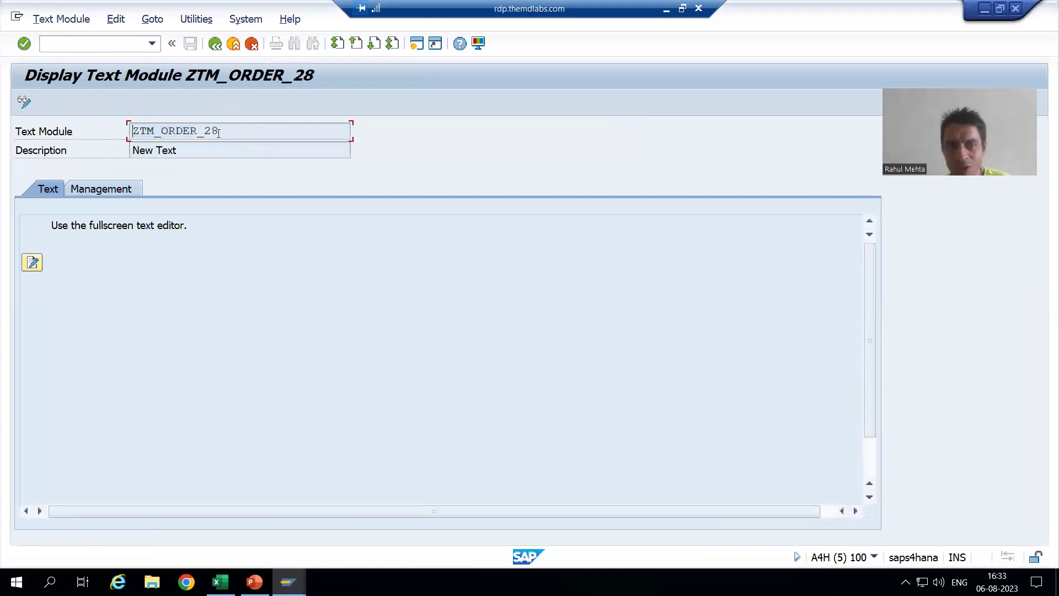
left_click_drag(220, 130, 119, 131)
key("ctrl+c")
key("alt+Tab")
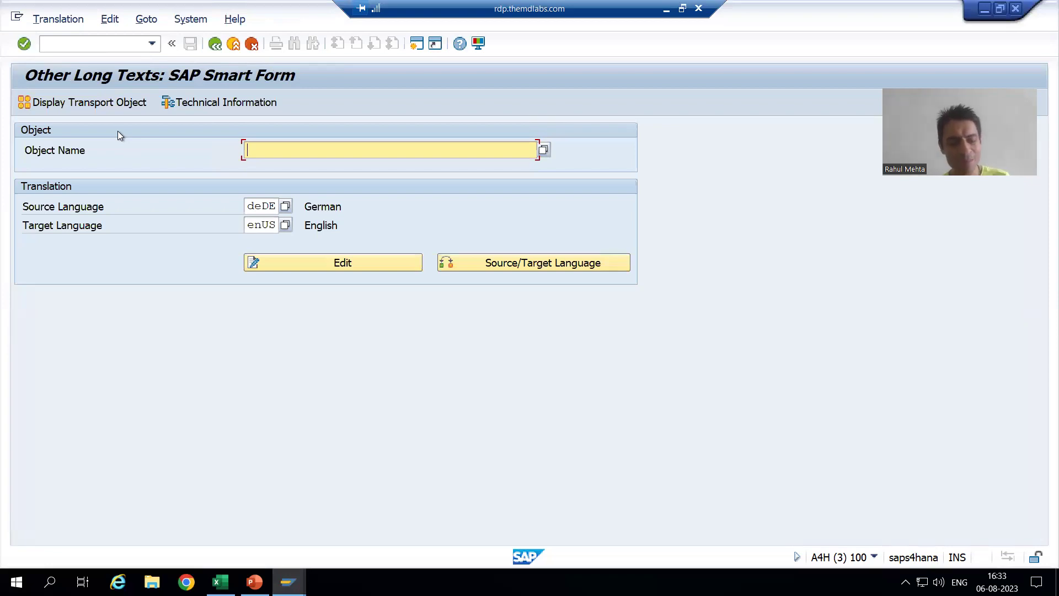
key("ctrl+v")
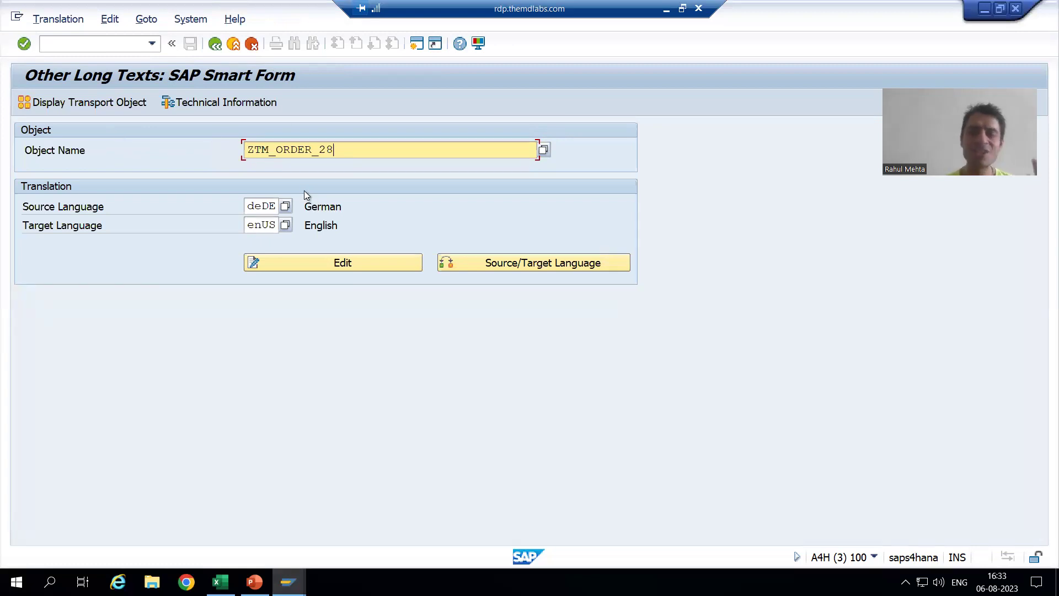
Set the source language to enUS and the target language to deDE, and open the translation for editing
left_click(285, 207)
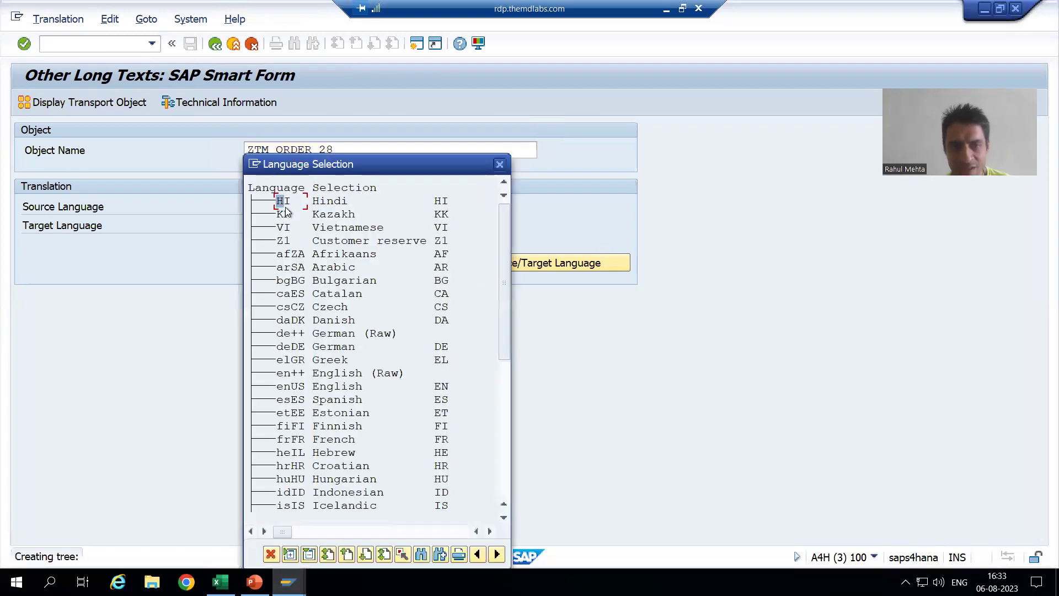
double_click(300, 389)
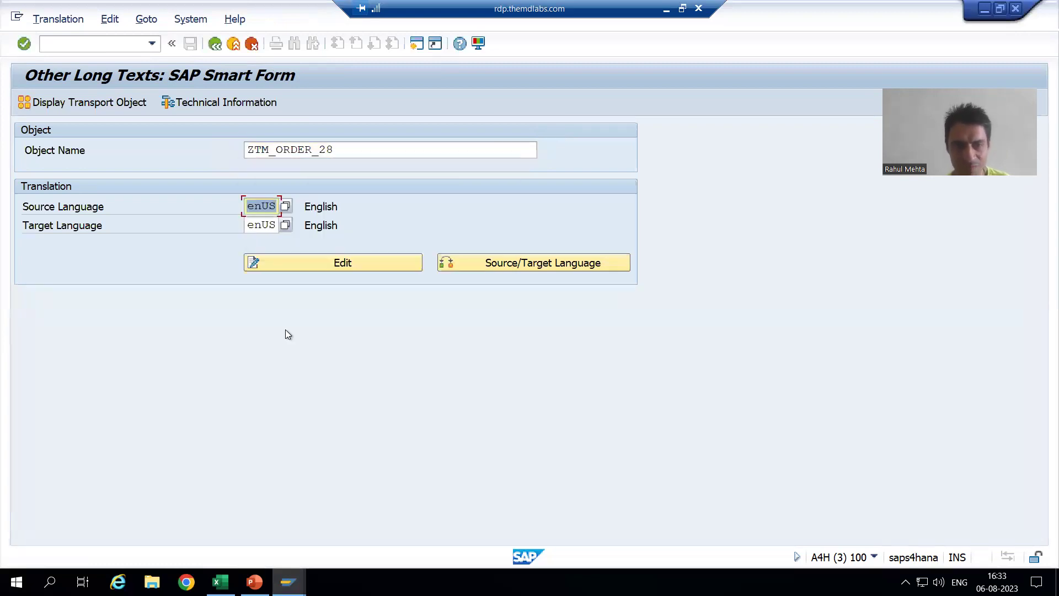
left_click(285, 225)
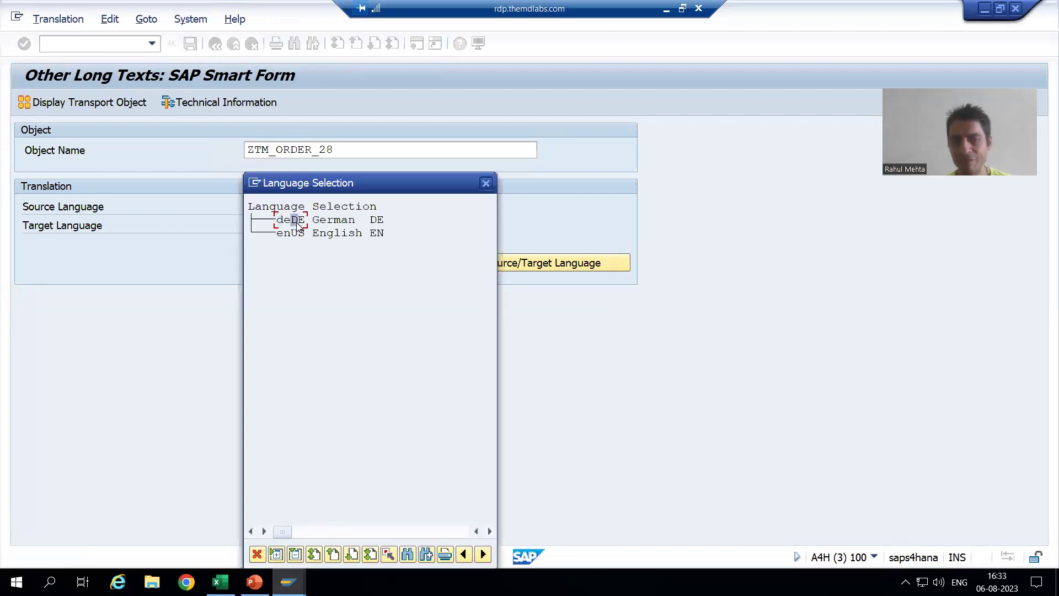
double_click(298, 221)
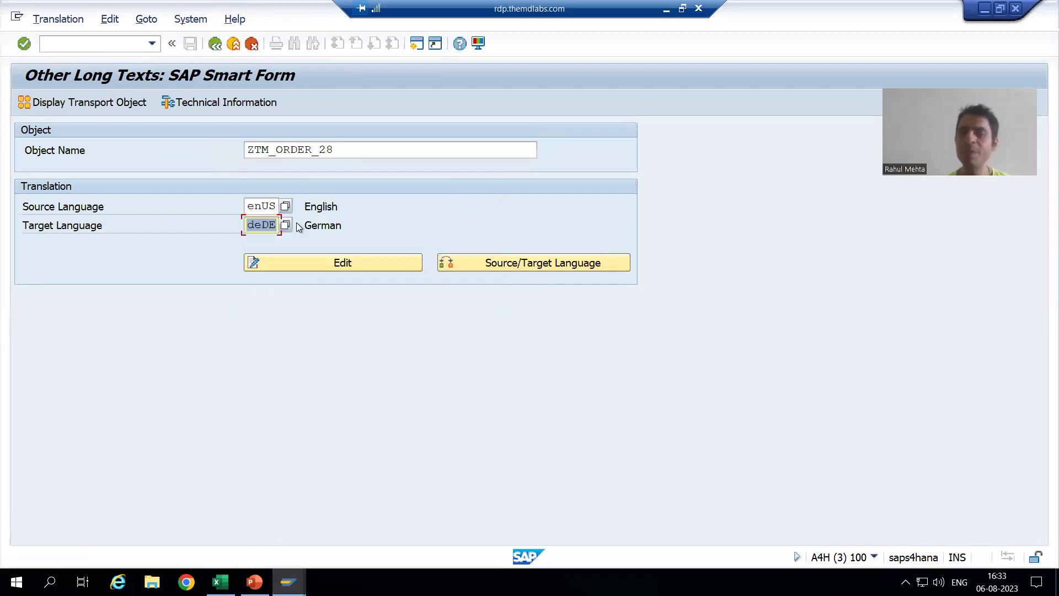
left_click(329, 266)
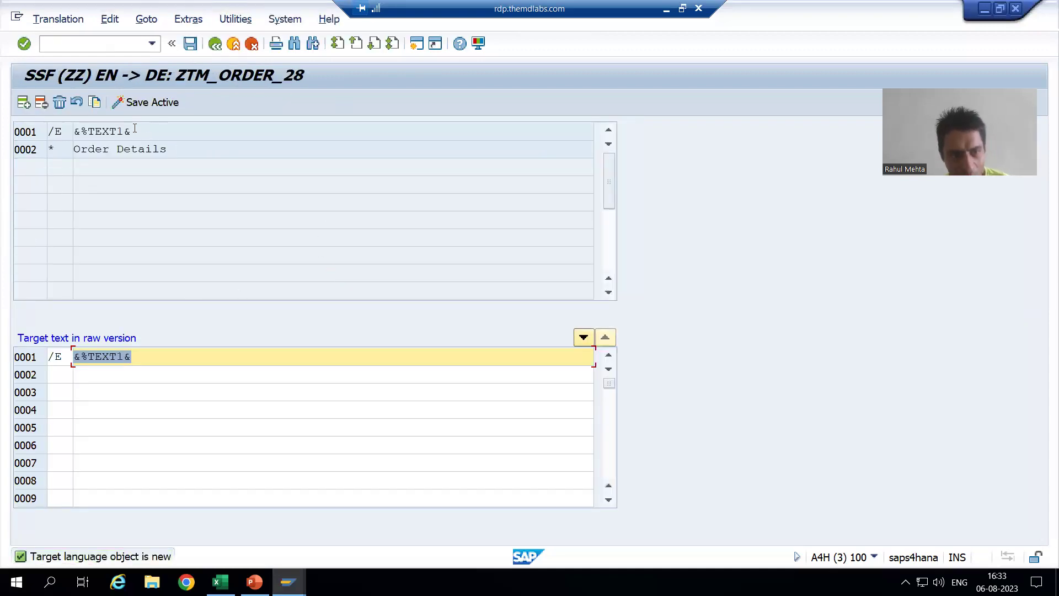
Switch to the Excel translation list and copy Bestelldetails, the German text for Order Details
left_click(138, 149)
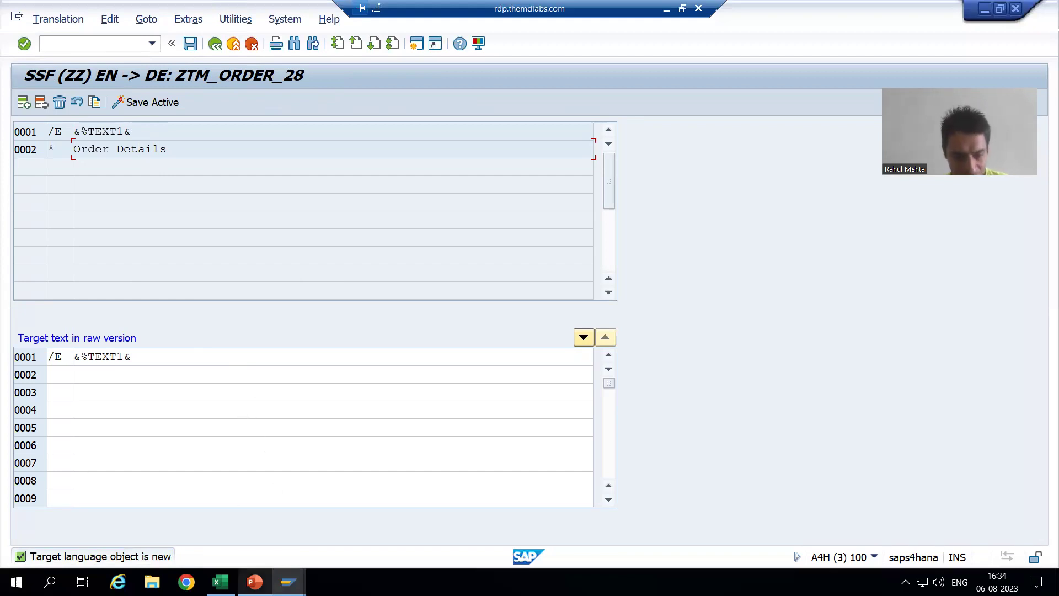
left_click(254, 582)
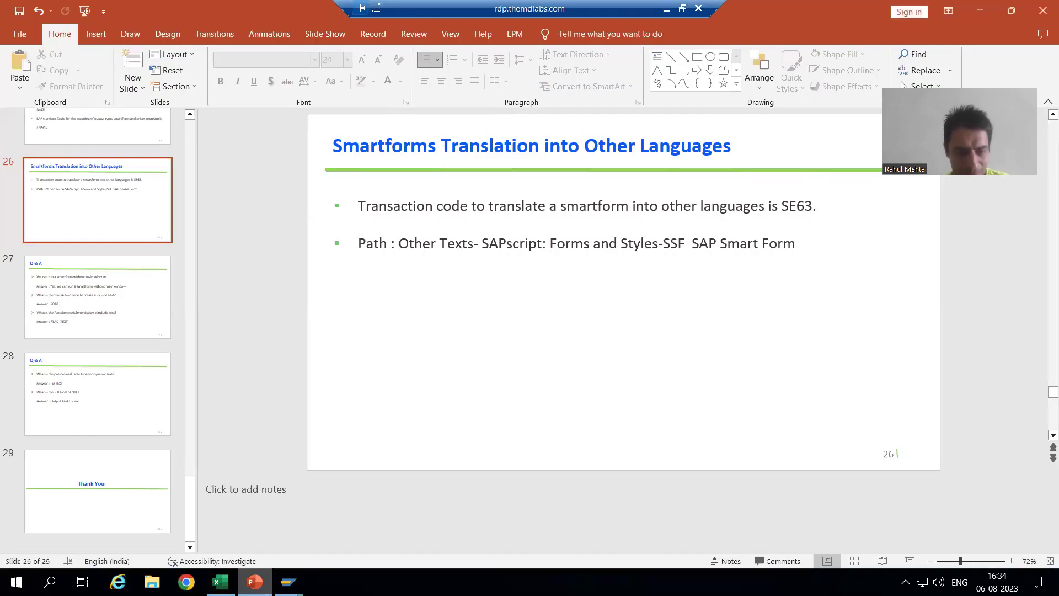
left_click(220, 581)
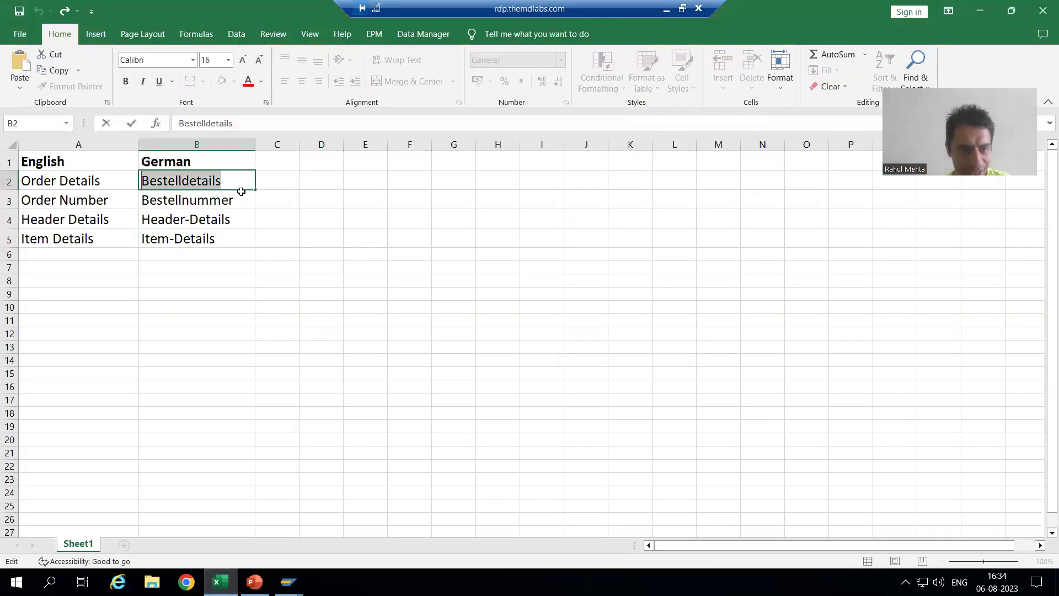
left_click_drag(222, 180, 141, 180)
key("ctrl+c")
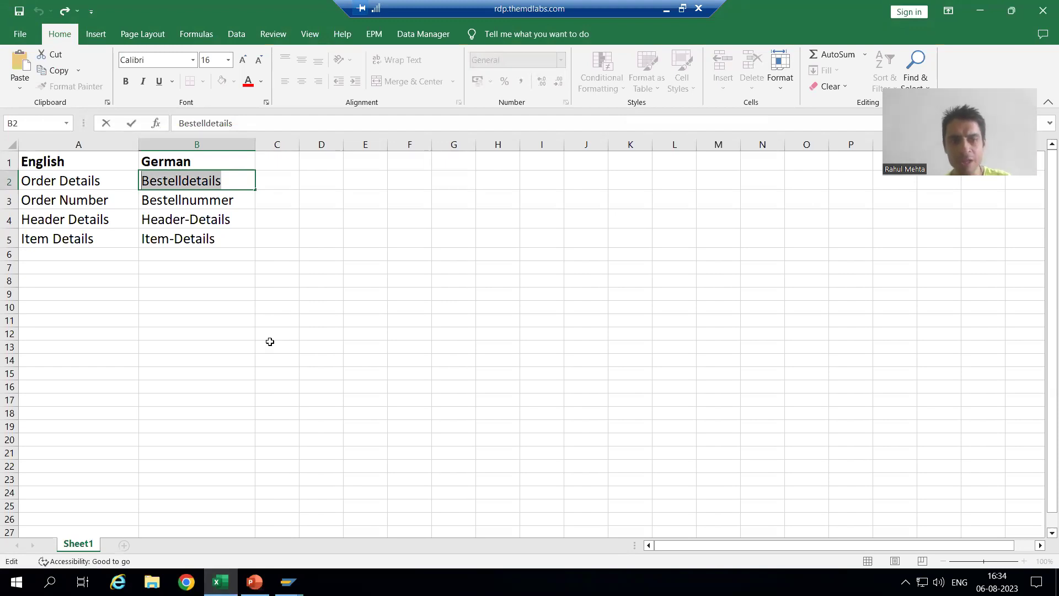
Switch back to the ZTM_ORDER_28 translation and add a target line with format * and the copied text Bestelldetails
left_click(289, 582)
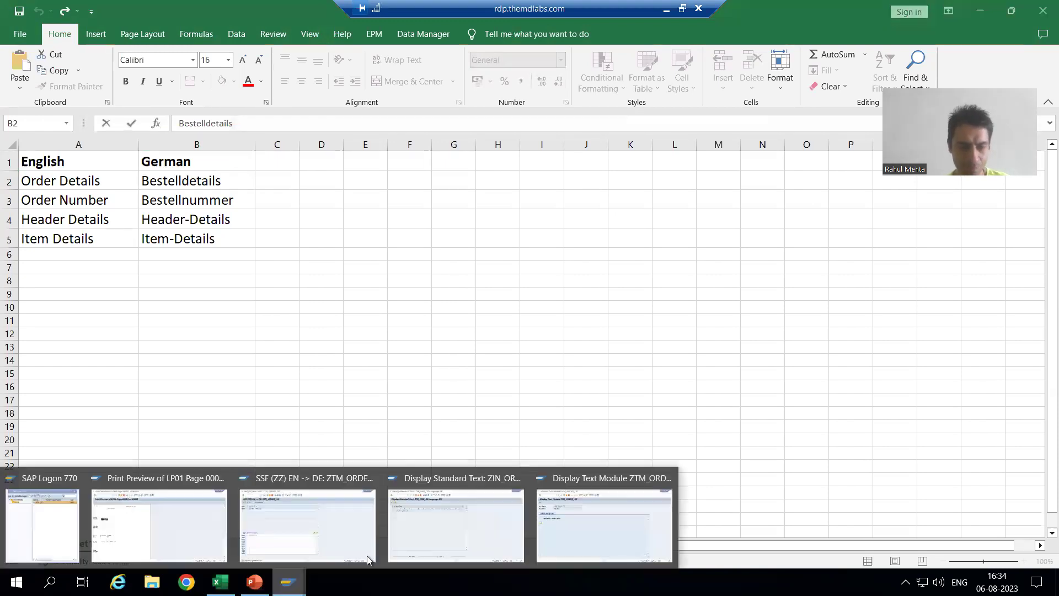
left_click(335, 539)
left_click(60, 372)
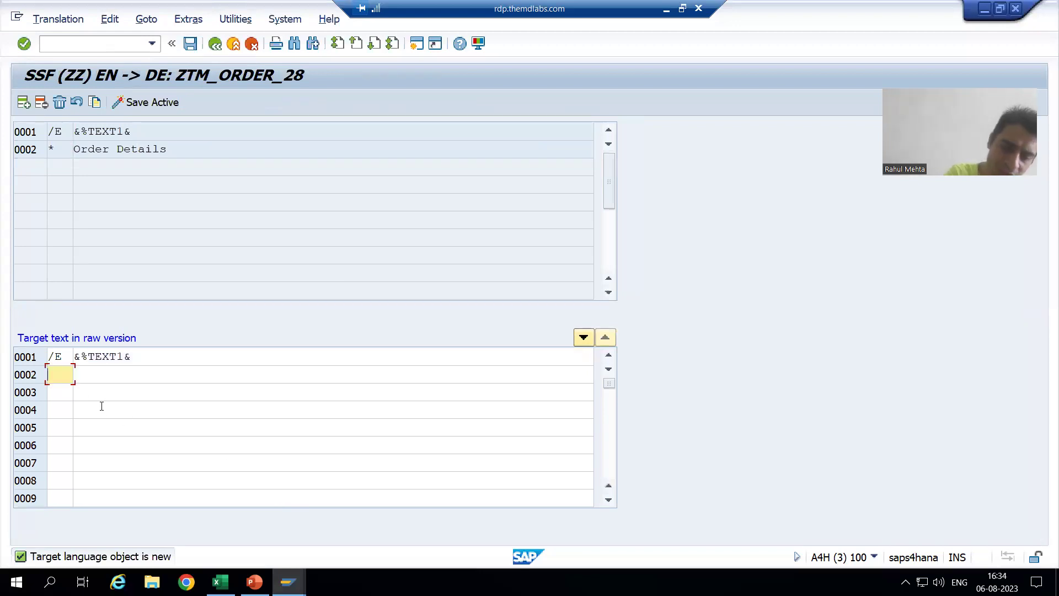
type("*")
key("Tab")
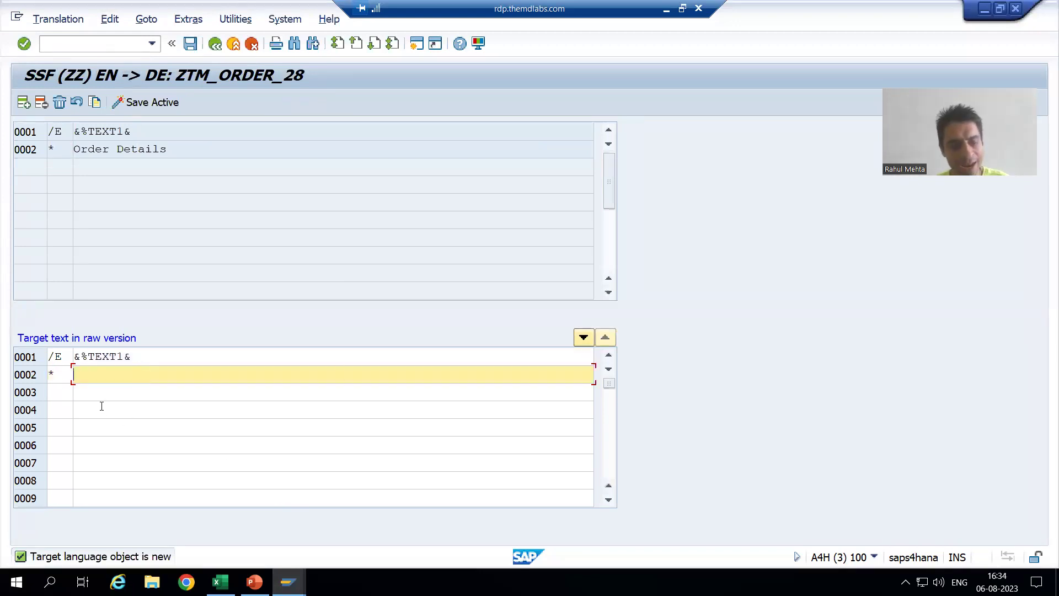
key("ctrl+v")
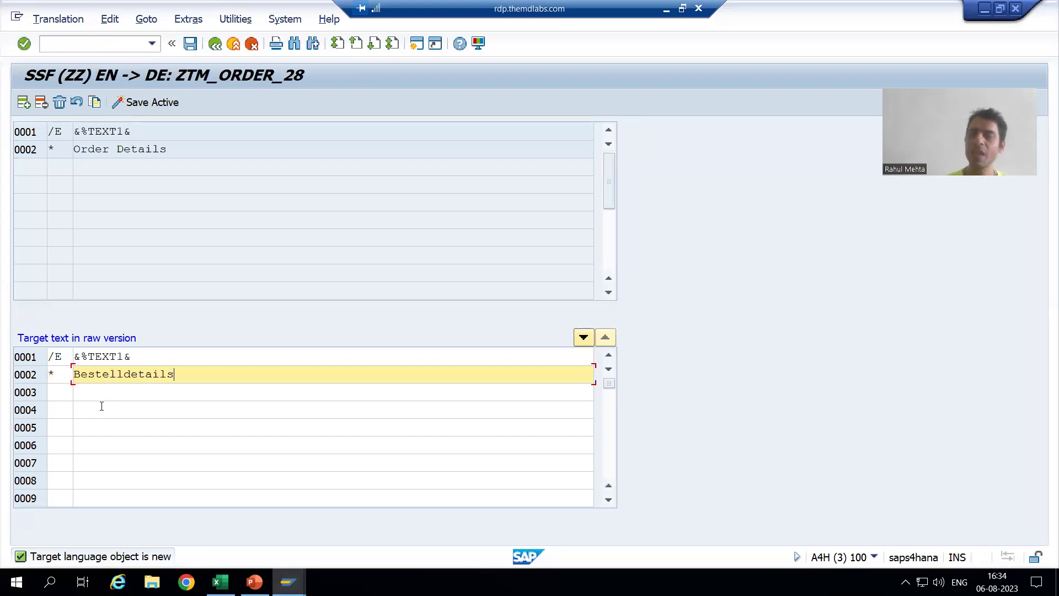
Save the German translation of ZTM_ORDER_28 as active and reopen it to check the target text
left_click(155, 102)
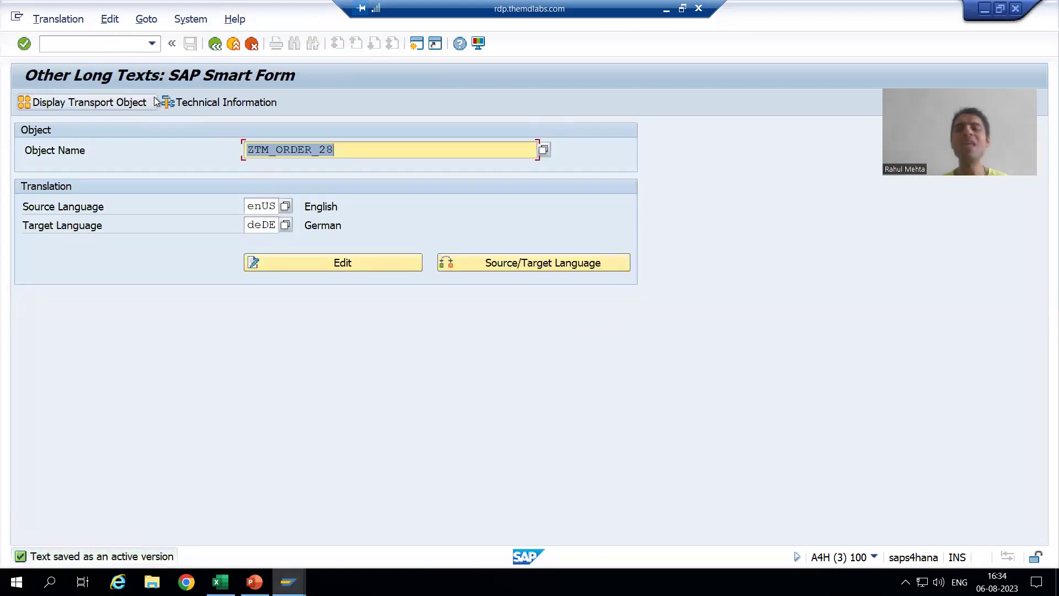
left_click(296, 151)
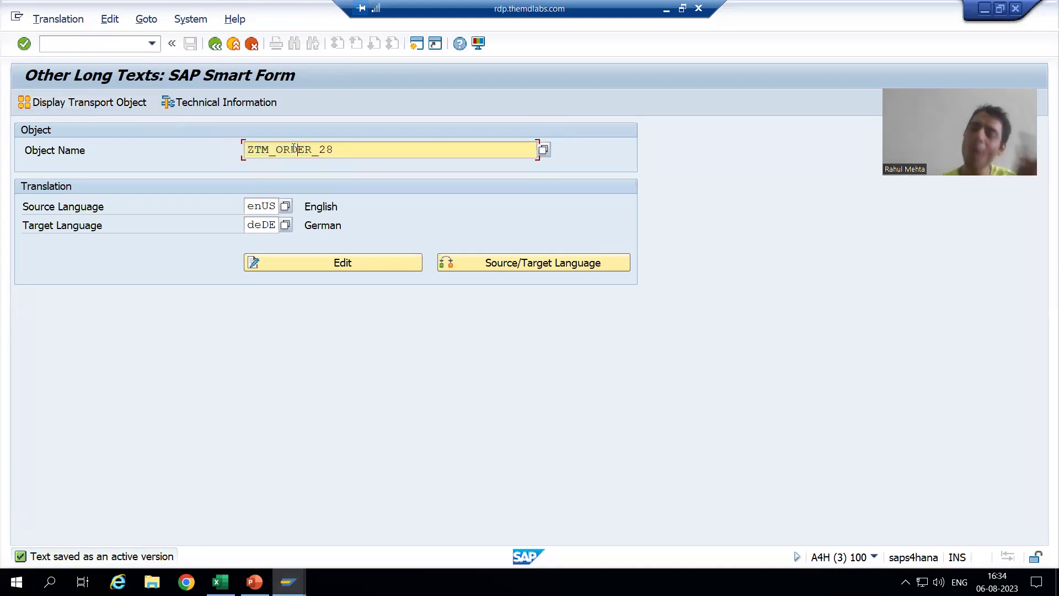
left_click(312, 263)
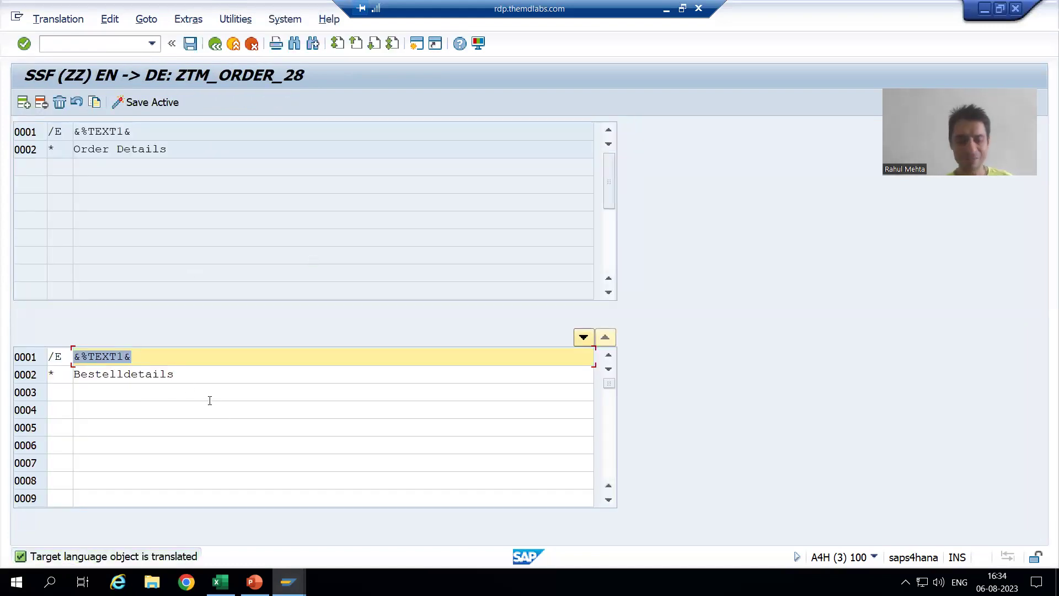
Open a new logon to the MD1 system and sign in with the username, the account password and logon language DE
left_click(288, 583)
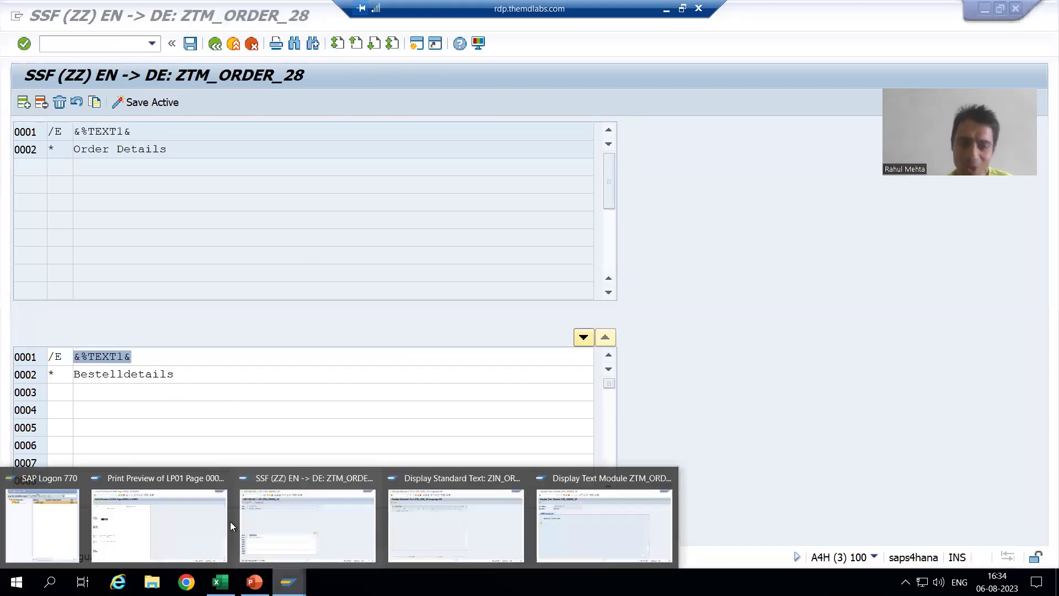
left_click(24, 511)
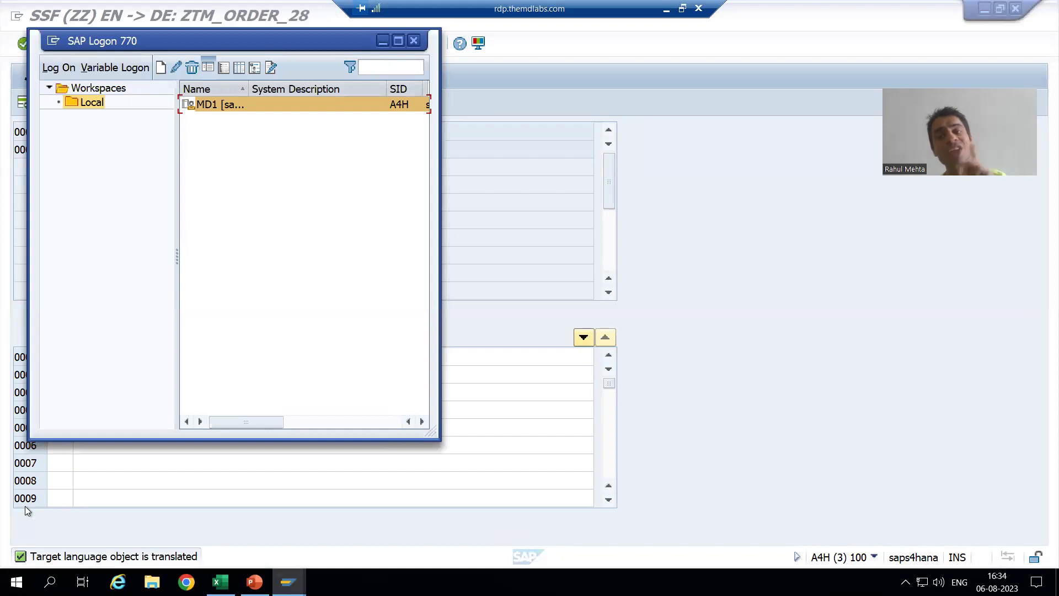
double_click(231, 112)
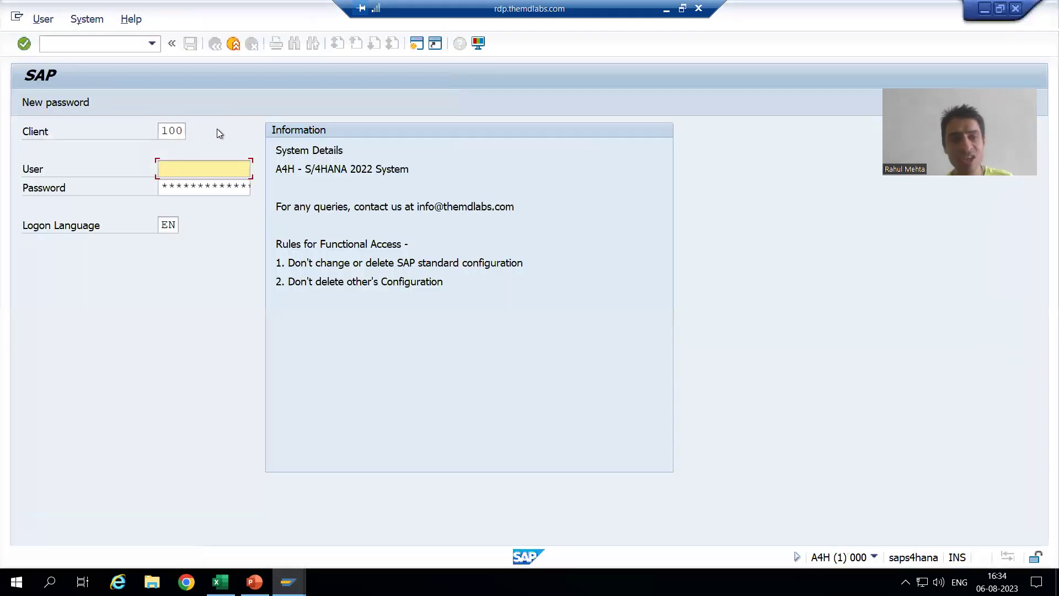
key("BackSpace")
left_click(187, 187)
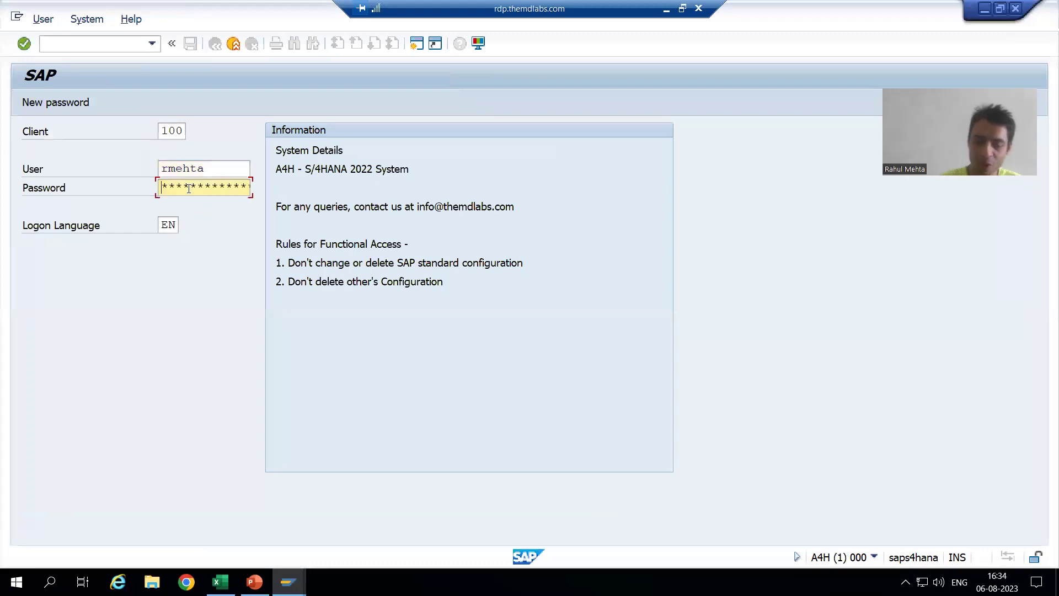
type("*")
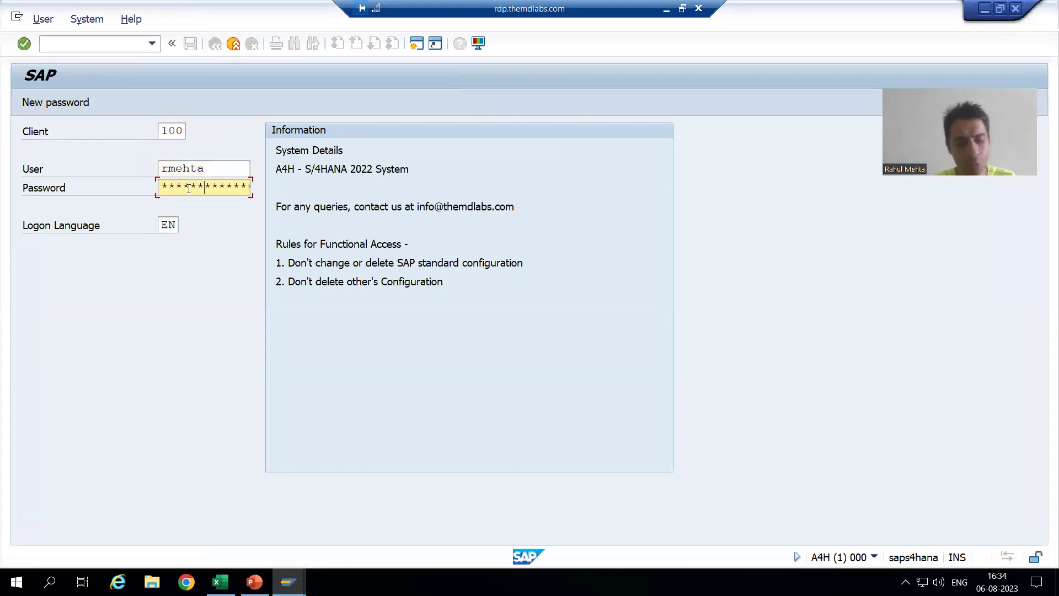
key("Tab")
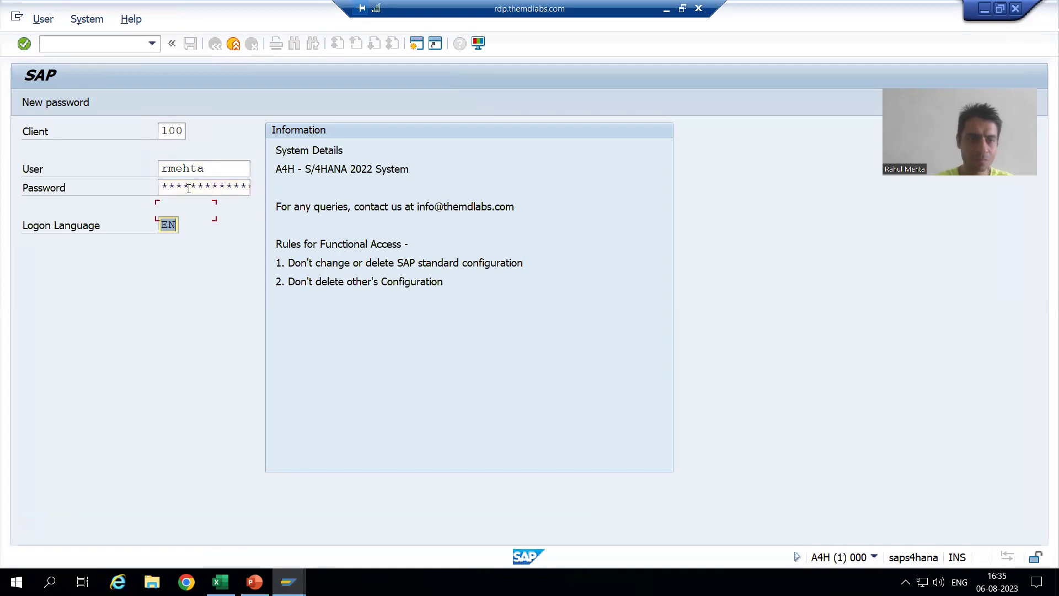
type("DE")
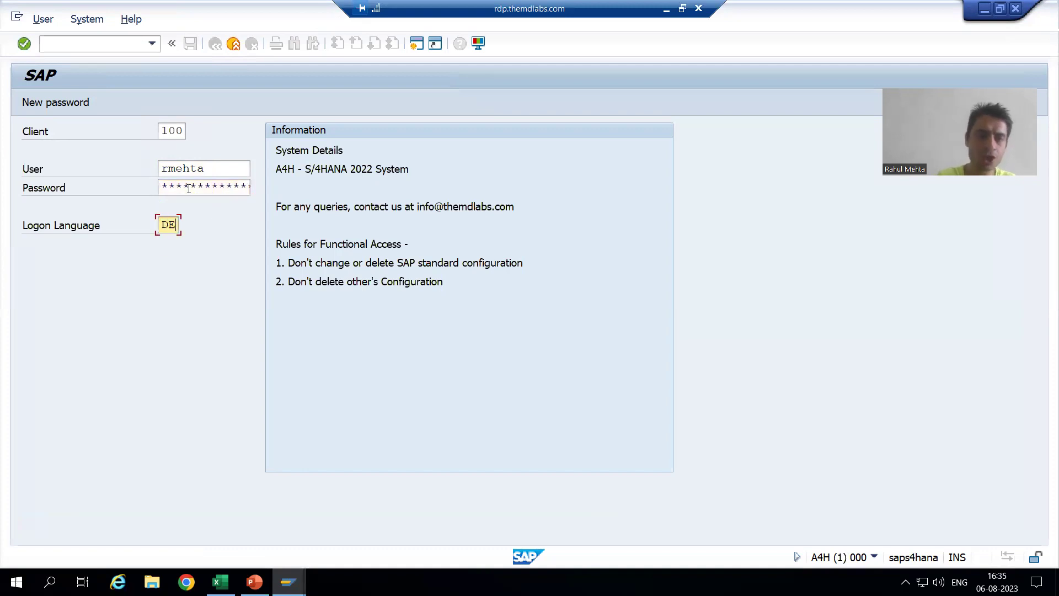
key("Return")
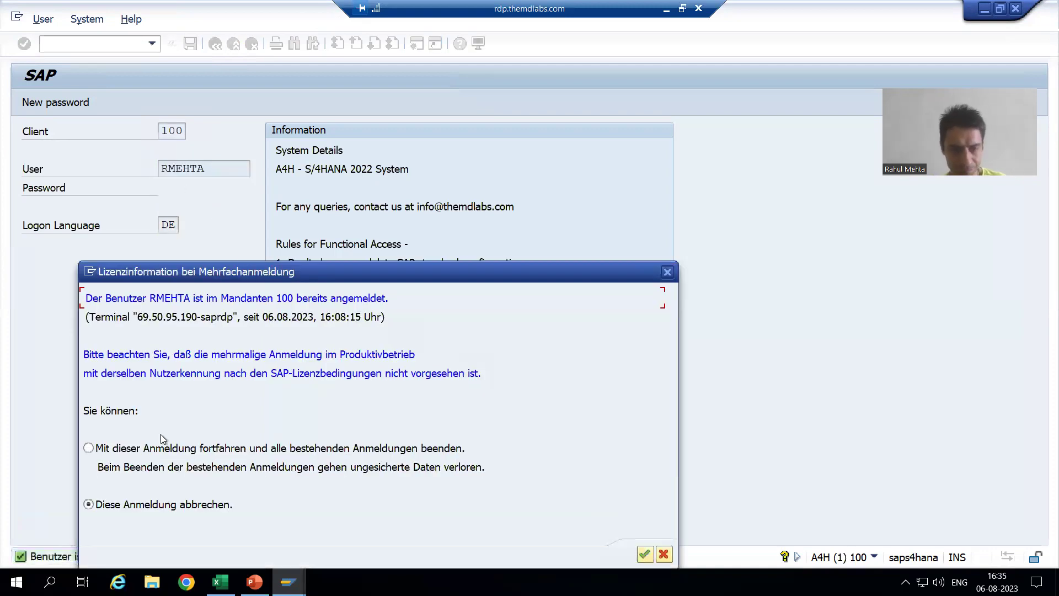
Continue with this logon while ending all existing logons, and dismiss the session-closed and copyright messages
left_click(162, 445)
key("Return")
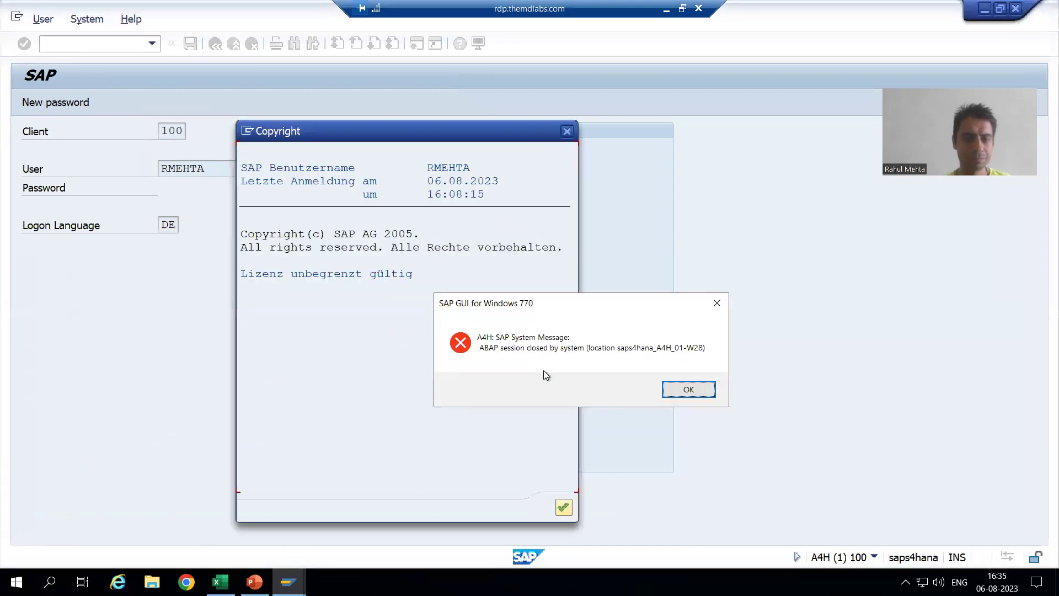
left_click(680, 396)
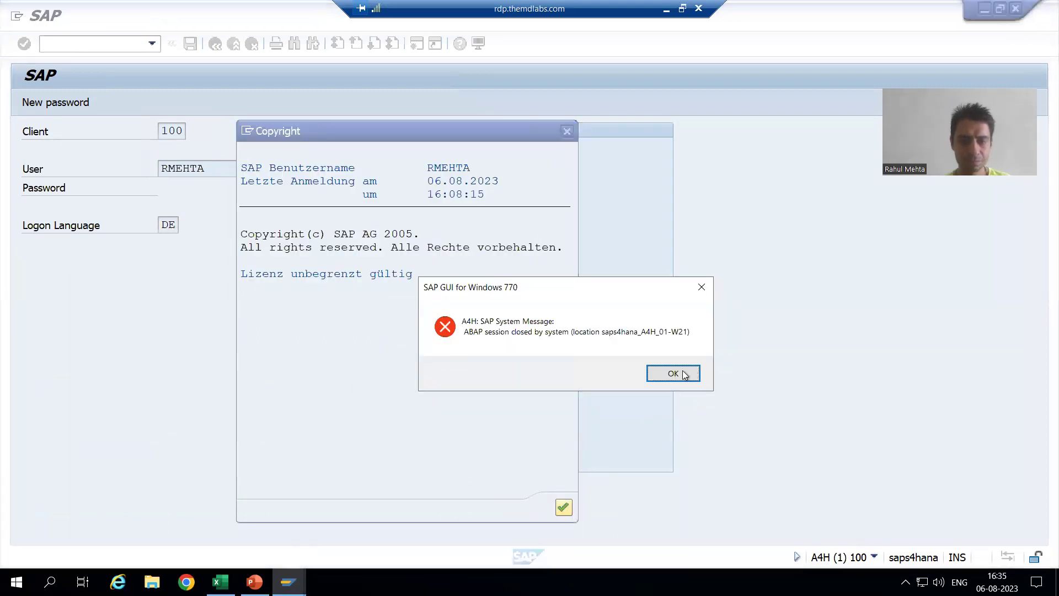
key("Return")
left_click(652, 357)
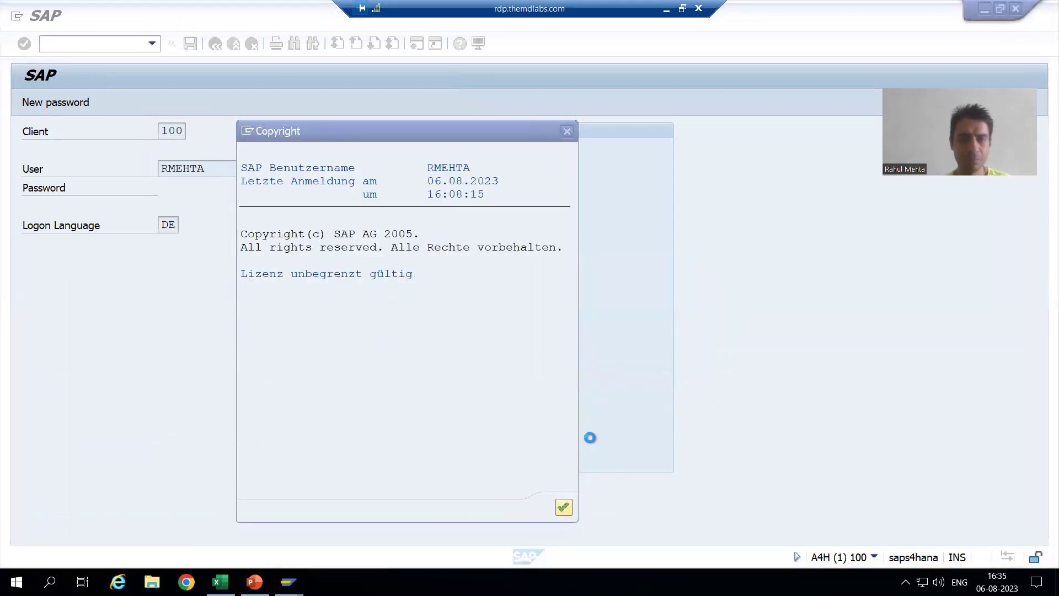
key("Return")
key("Return")
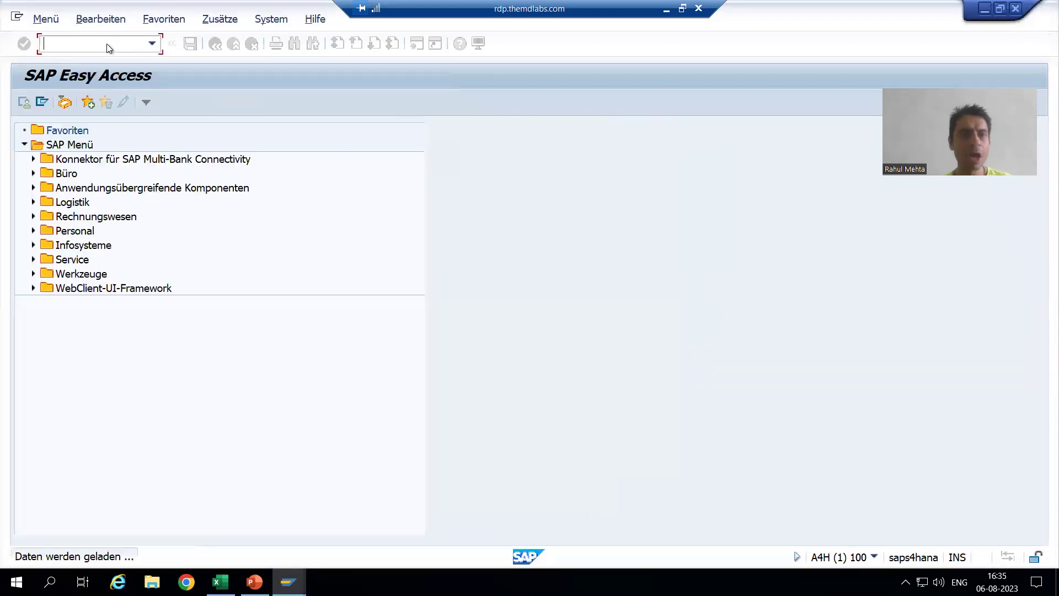
Start the smartforms transaction and open the test input screen for form zsf_order_28's function module
type("smar")
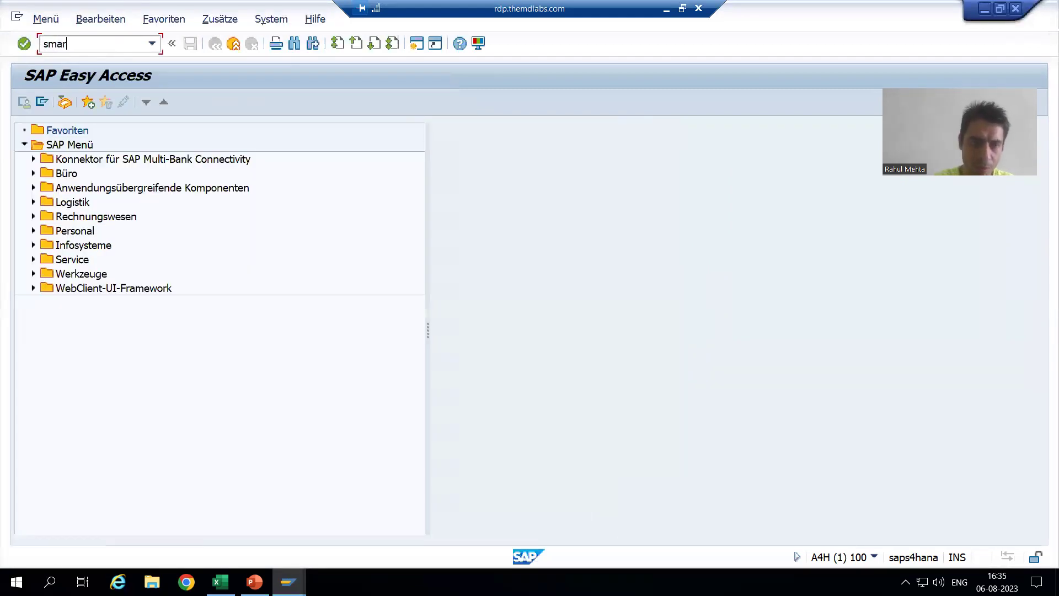
type("tforms")
key("Return")
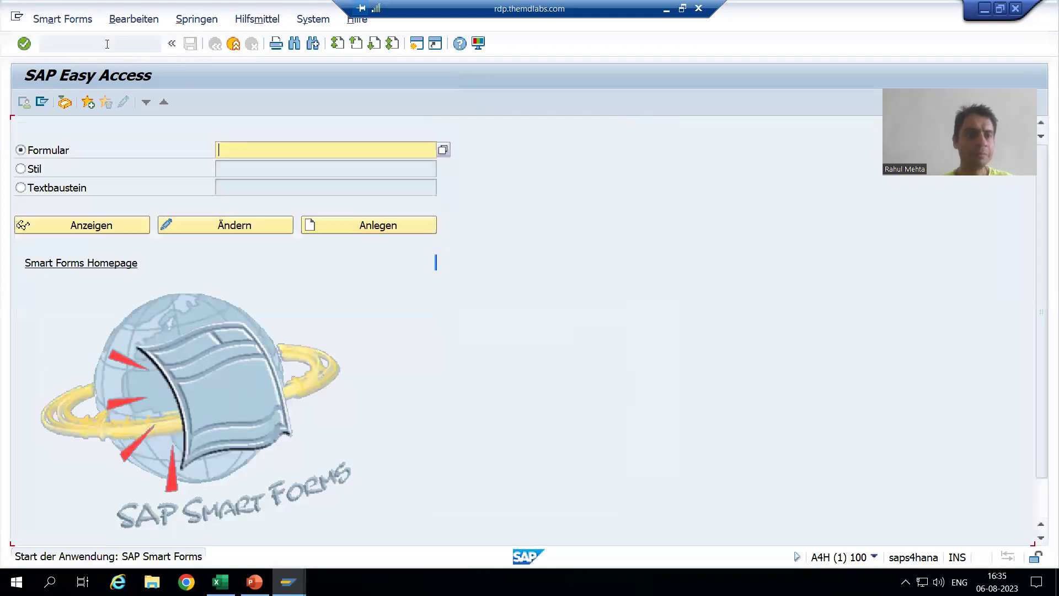
type("zsf_order_28")
left_click(252, 166)
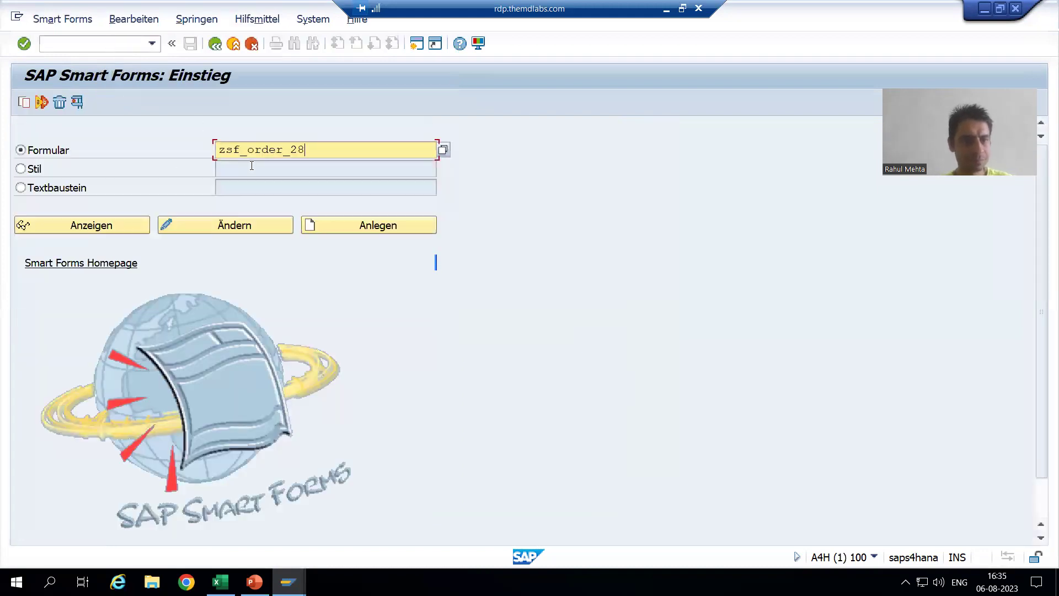
left_click(77, 102)
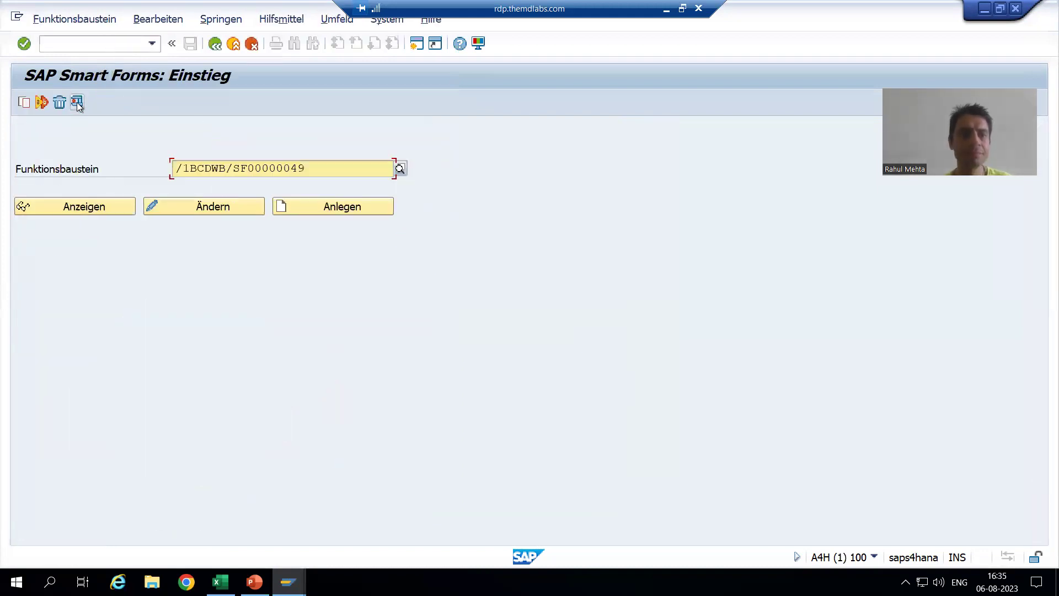
left_click(58, 103)
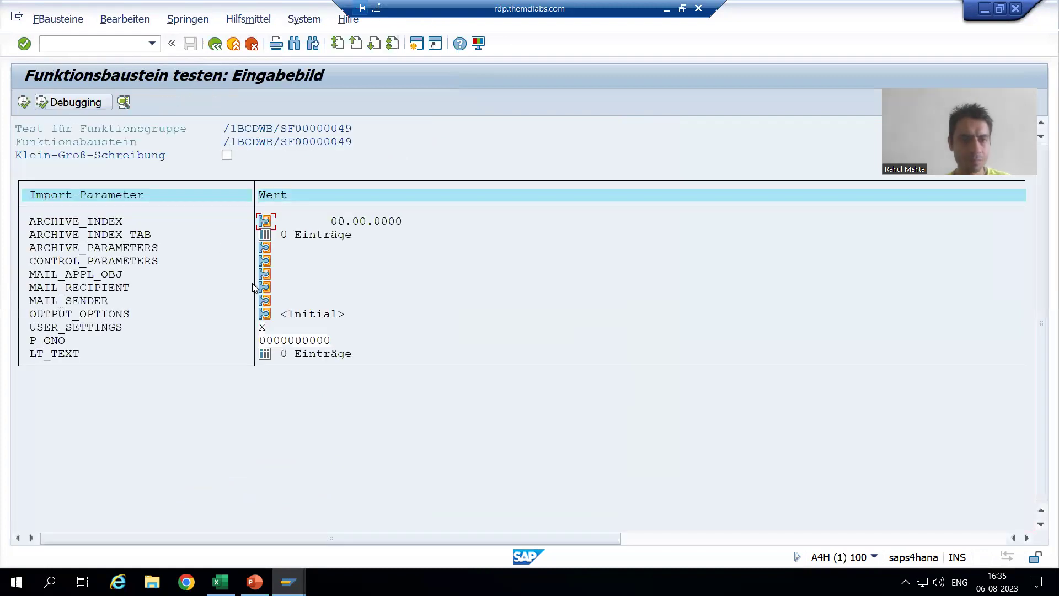
Run the function module test with P_ONO 1 and show the print preview for output device lp01
left_click(332, 343)
type("1")
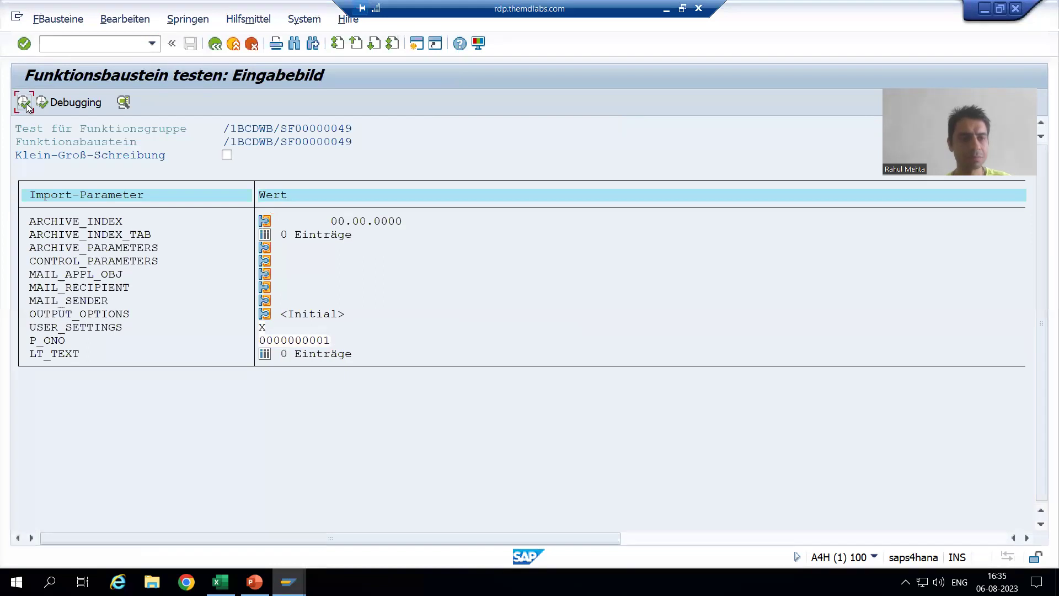
left_click(23, 102)
left_click(164, 174)
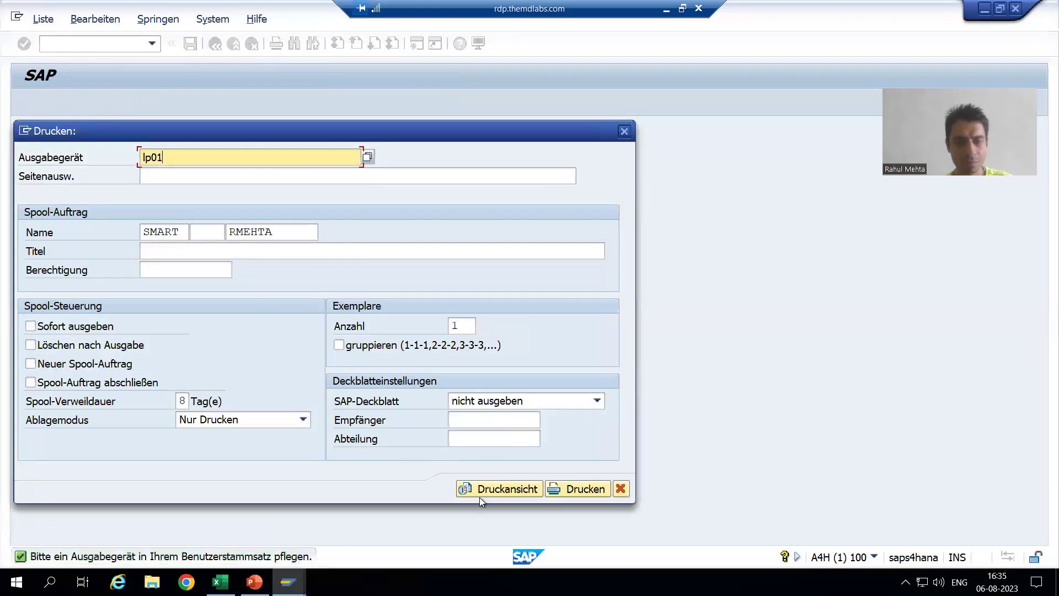
left_click(481, 494)
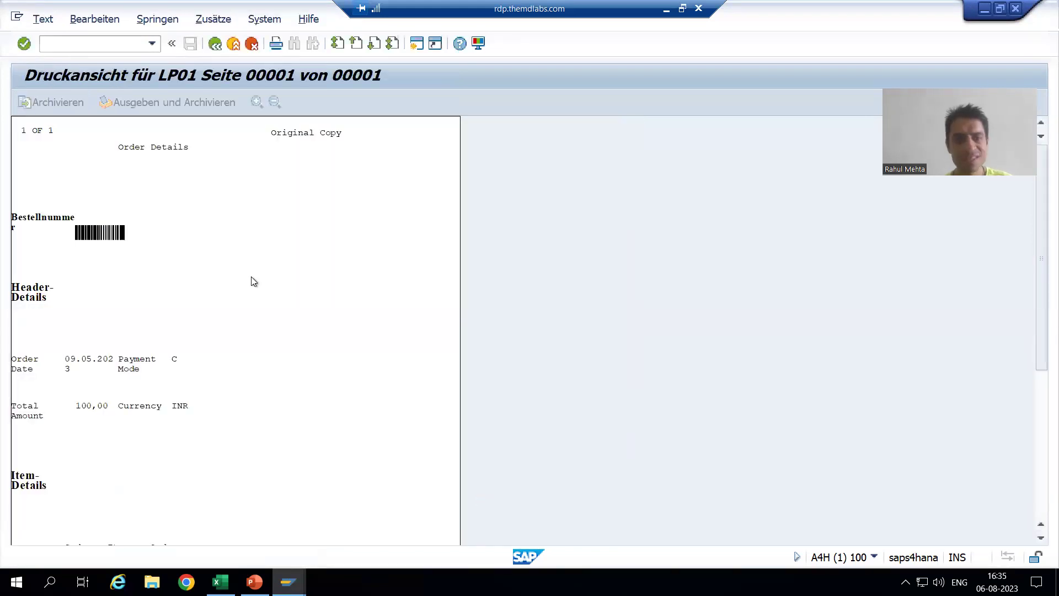
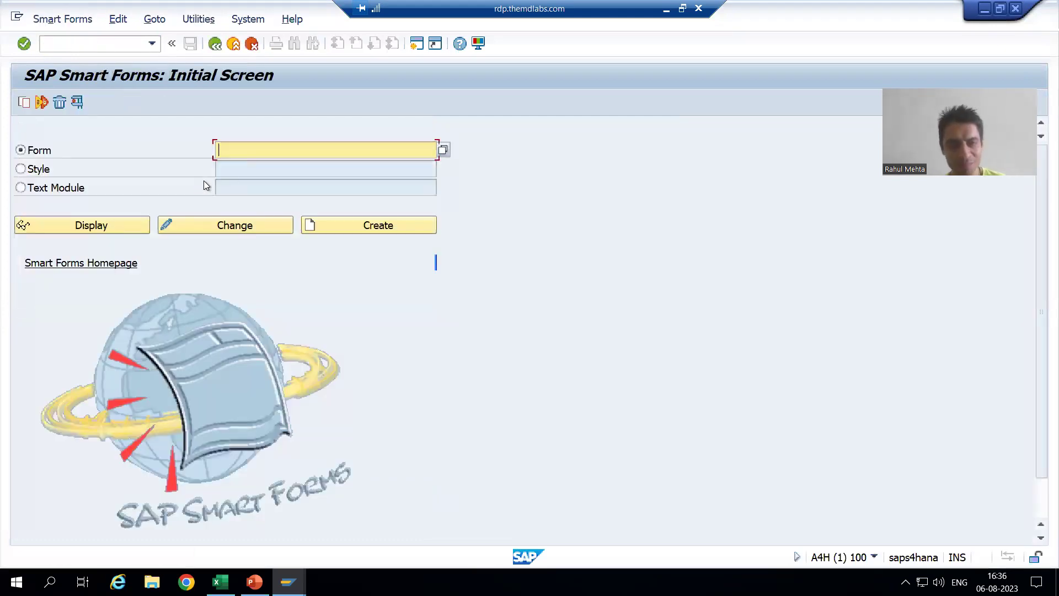
Open form zsf_order_28 for changing and show the %TEXT1 node in the Order Details Title window of %PAGE1
key("BackSpace")
left_click(232, 166)
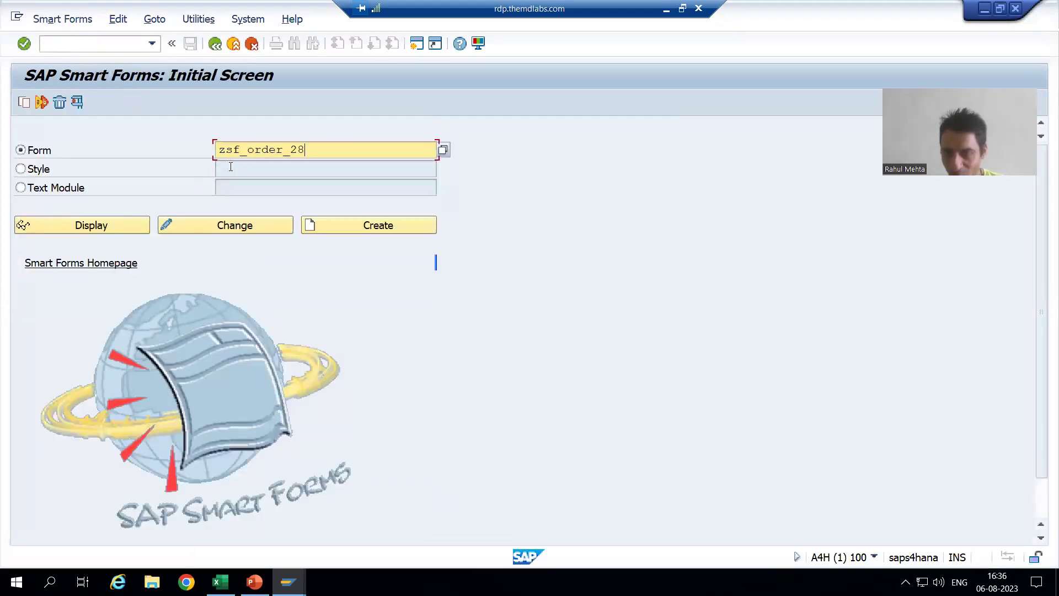
left_click(230, 226)
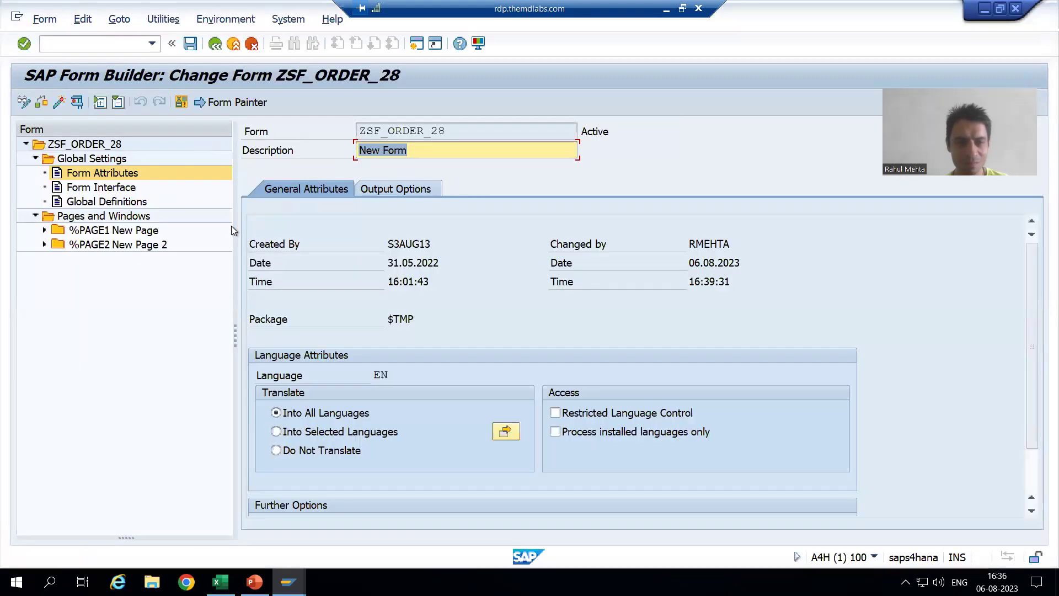
left_click(44, 230)
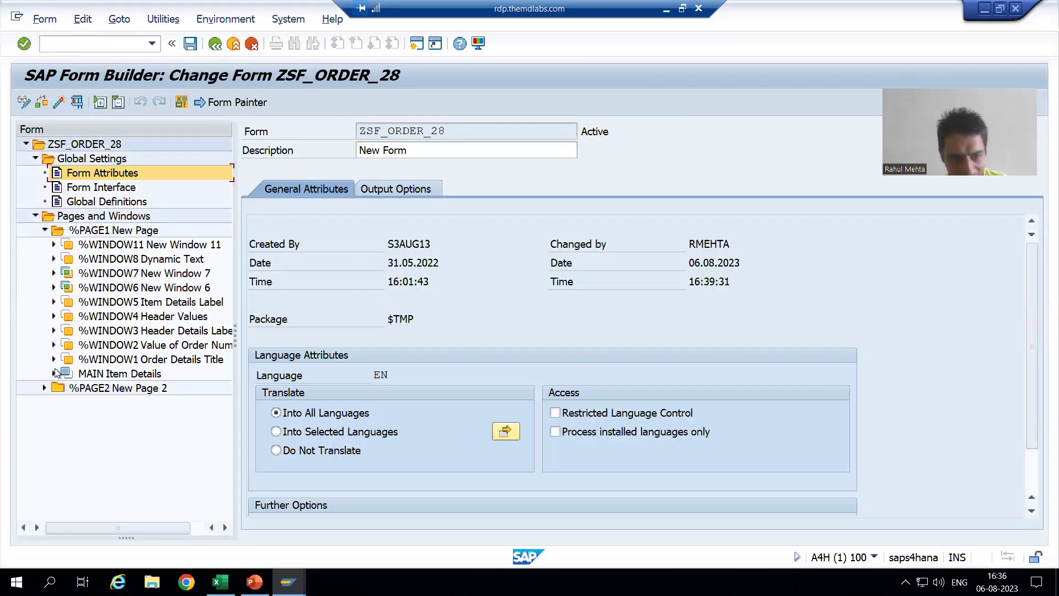
left_click(54, 359)
left_click(127, 375)
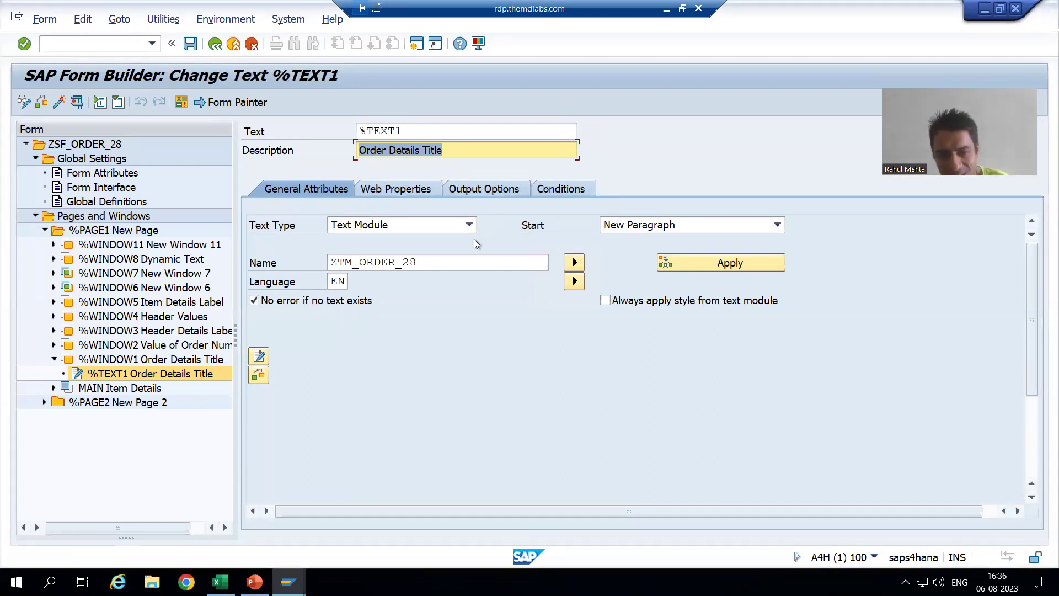
Expand the text module's language entry so it accepts a variable, and replace its content with sy-langu
left_click(344, 281)
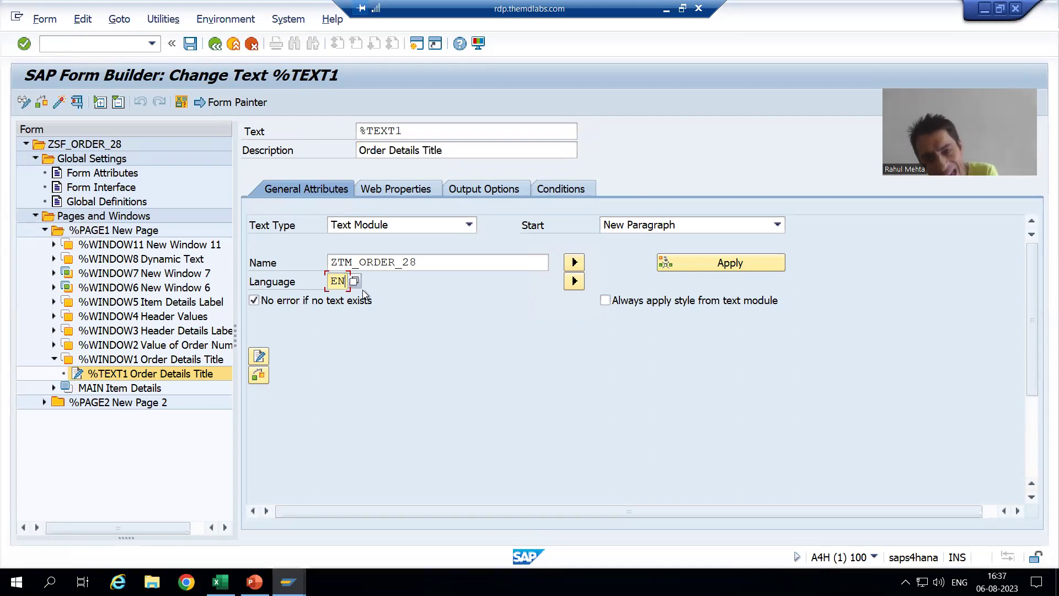
left_click(574, 282)
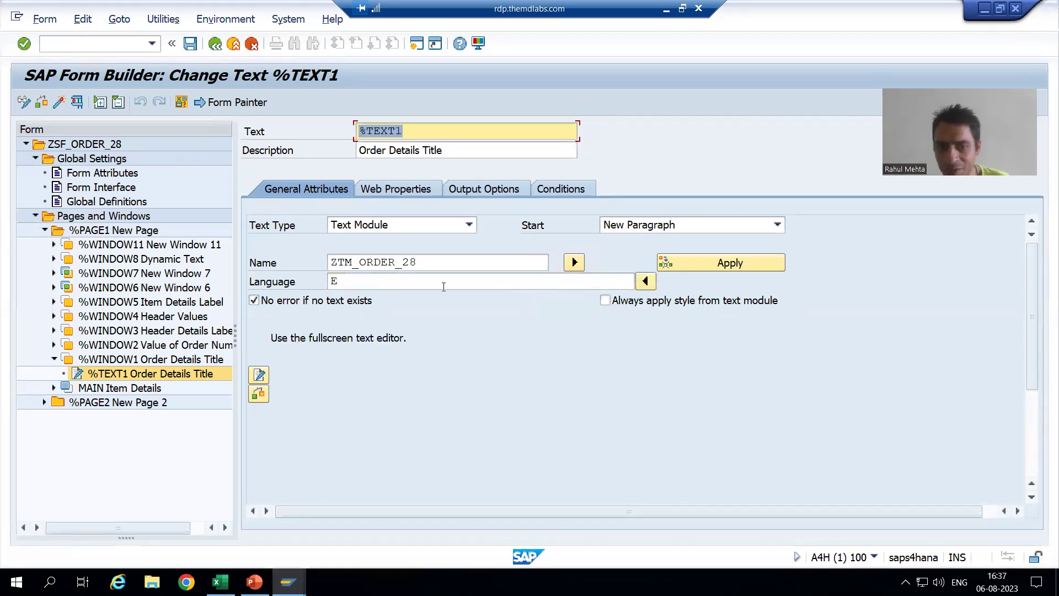
left_click(385, 285)
key("BackSpace")
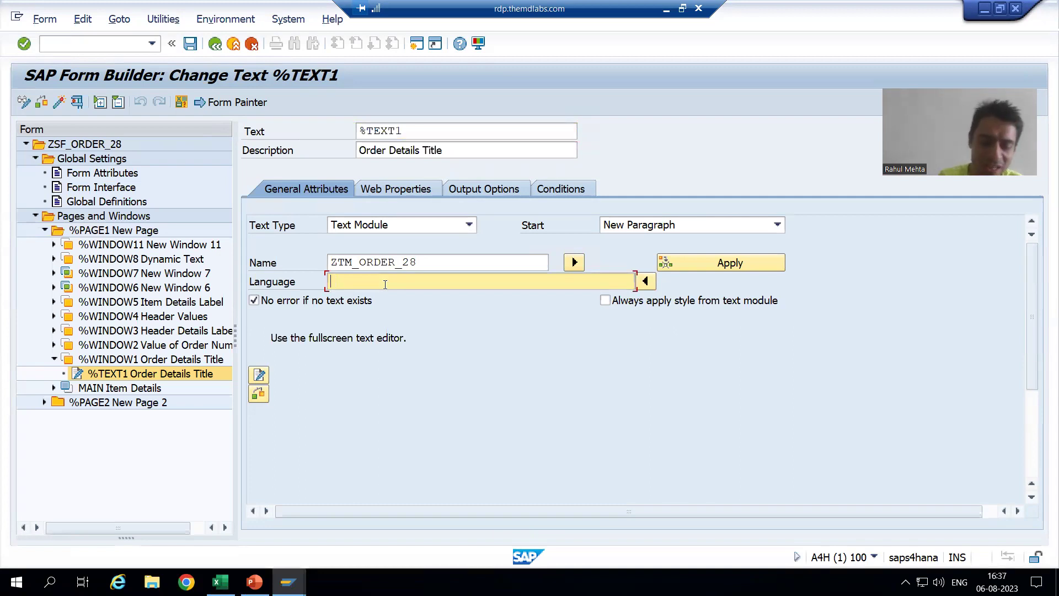
type("sy-langu")
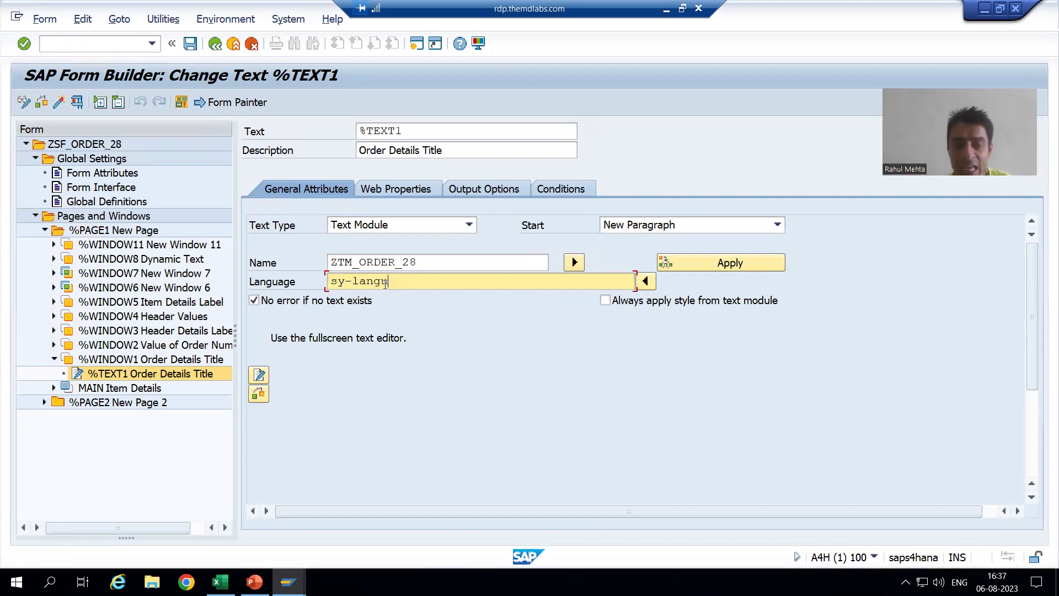
key("Home")
key("Right")
left_click(372, 281)
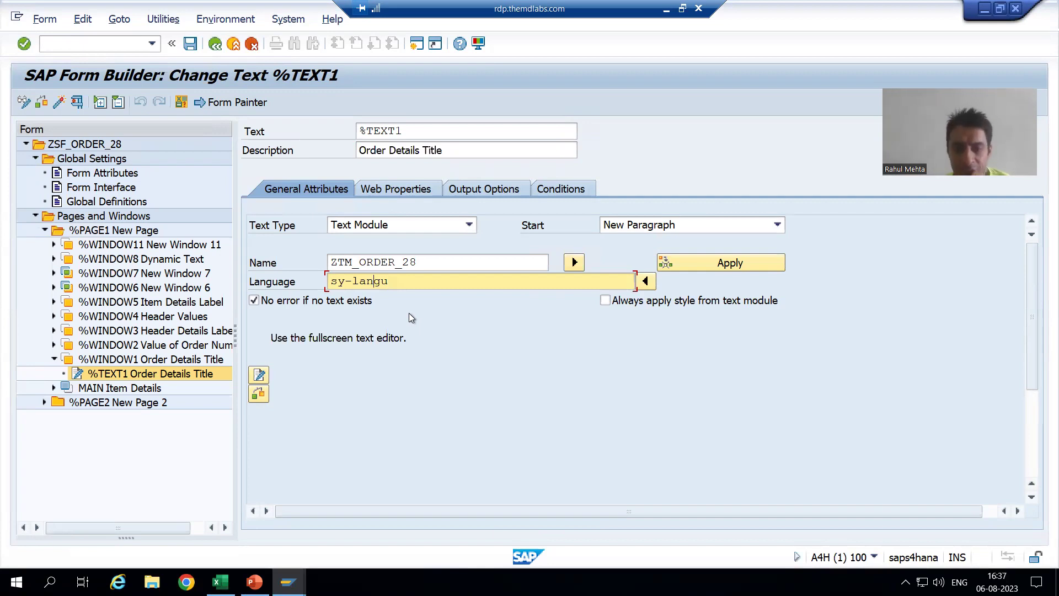
double_click(342, 281)
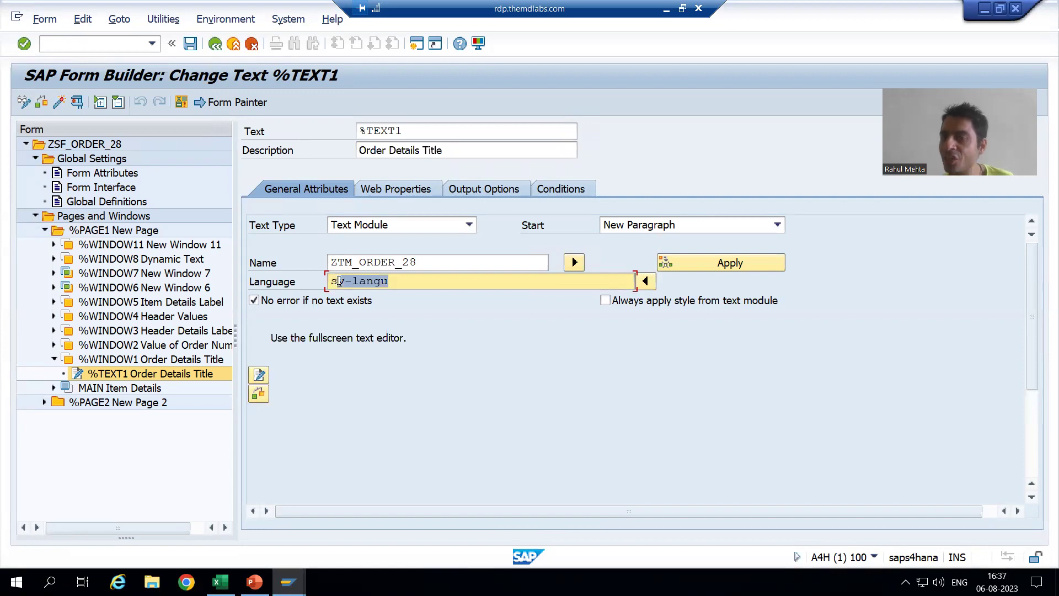
left_click(355, 282)
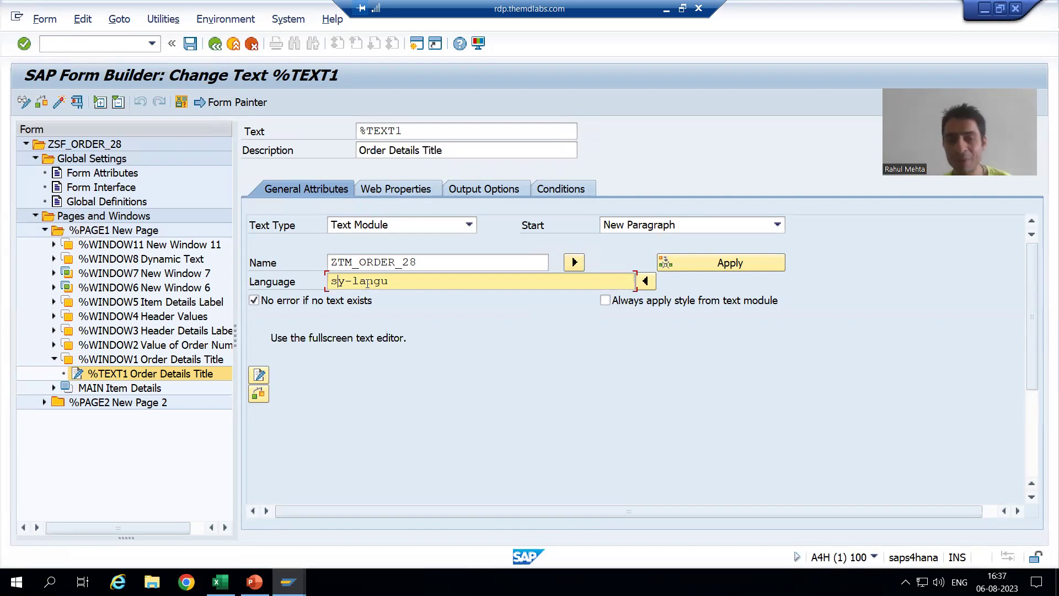
left_click(401, 285)
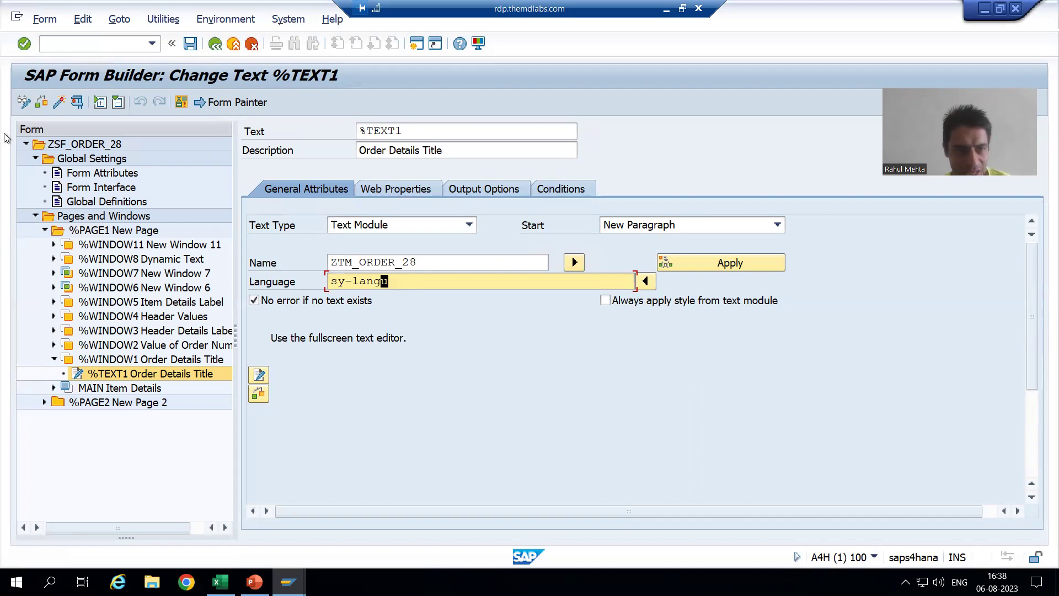
Activate form ZSF_ORDER_28 and open the test input screen of its function module
left_click(59, 103)
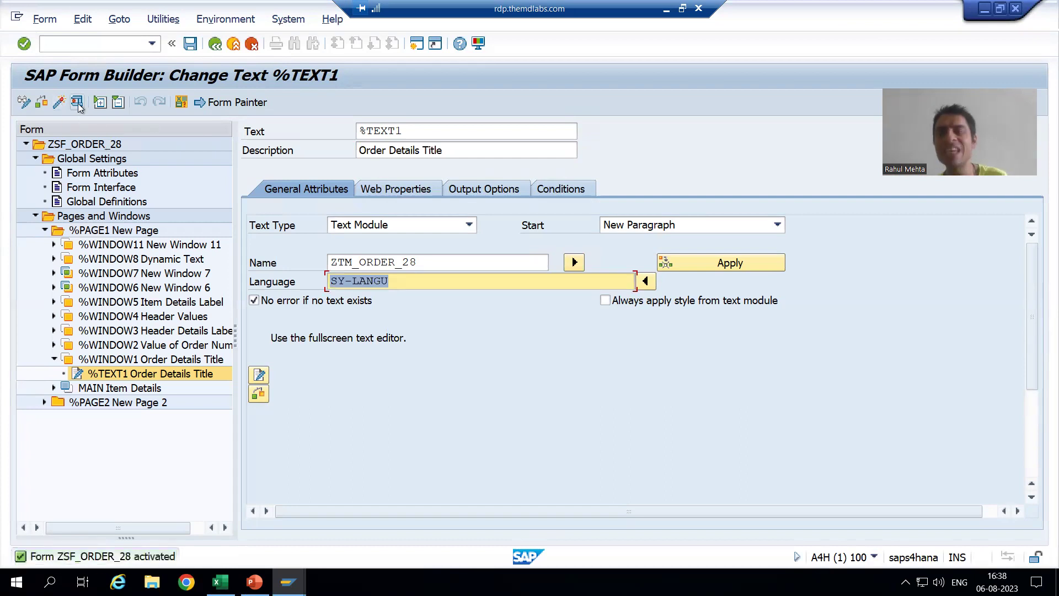
left_click(78, 106)
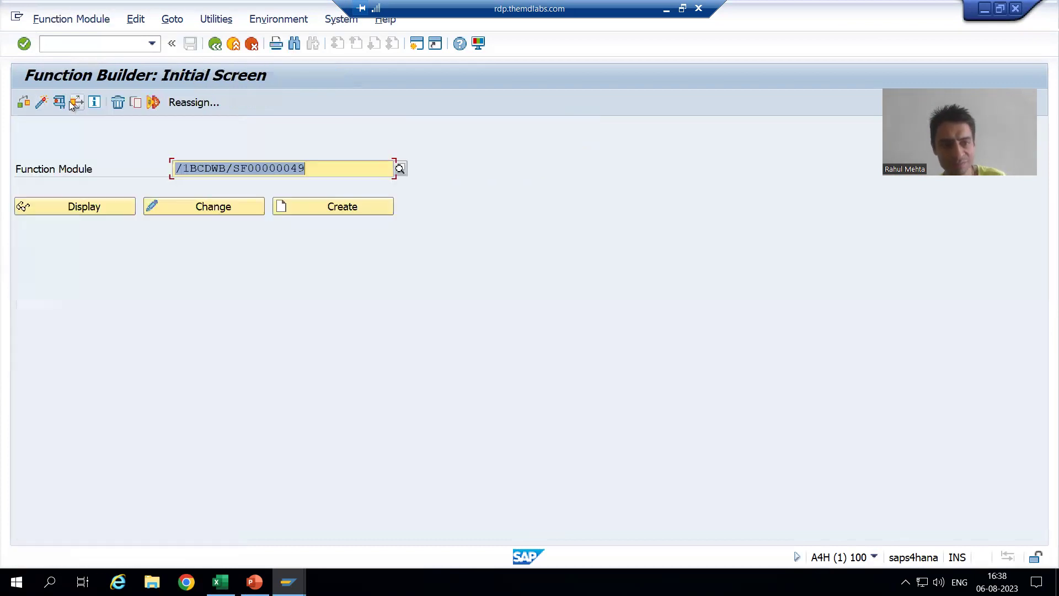
left_click(78, 107)
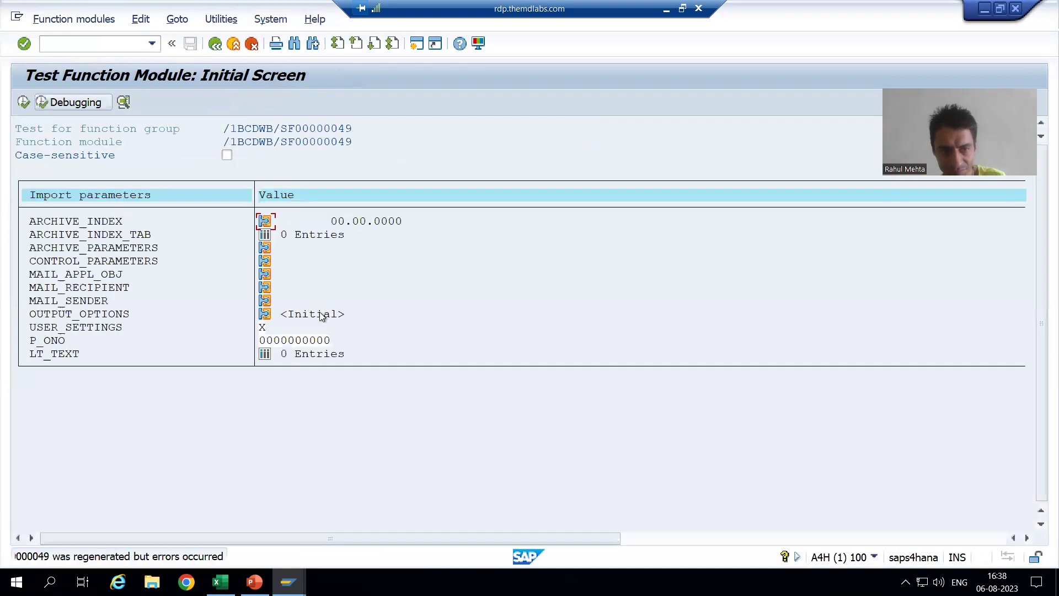
Run the function module test with P_ONO 1 and show the print preview for output device lp01
left_click(329, 341)
type("1")
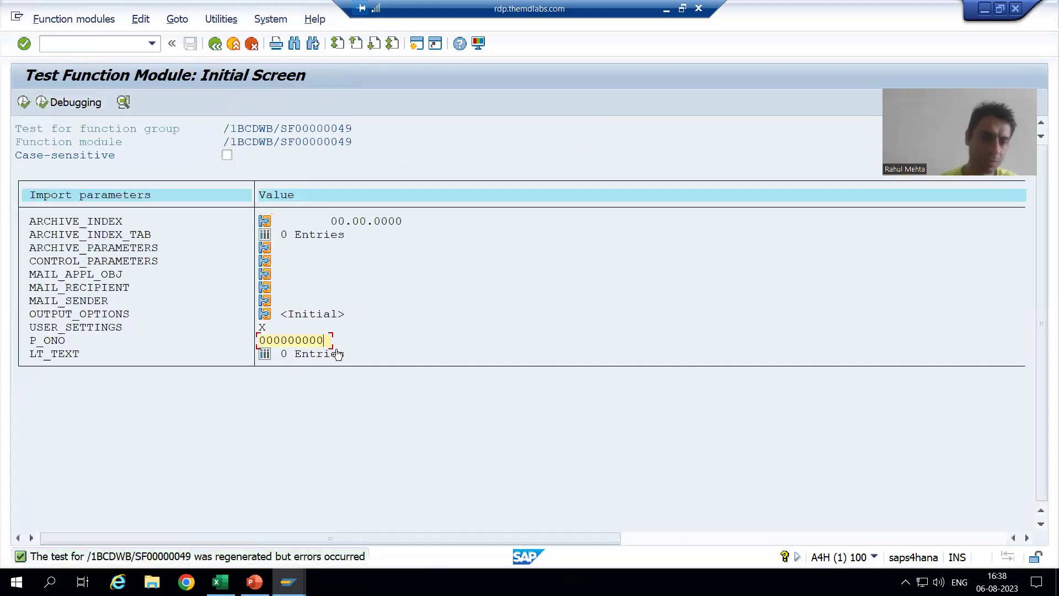
left_click(24, 102)
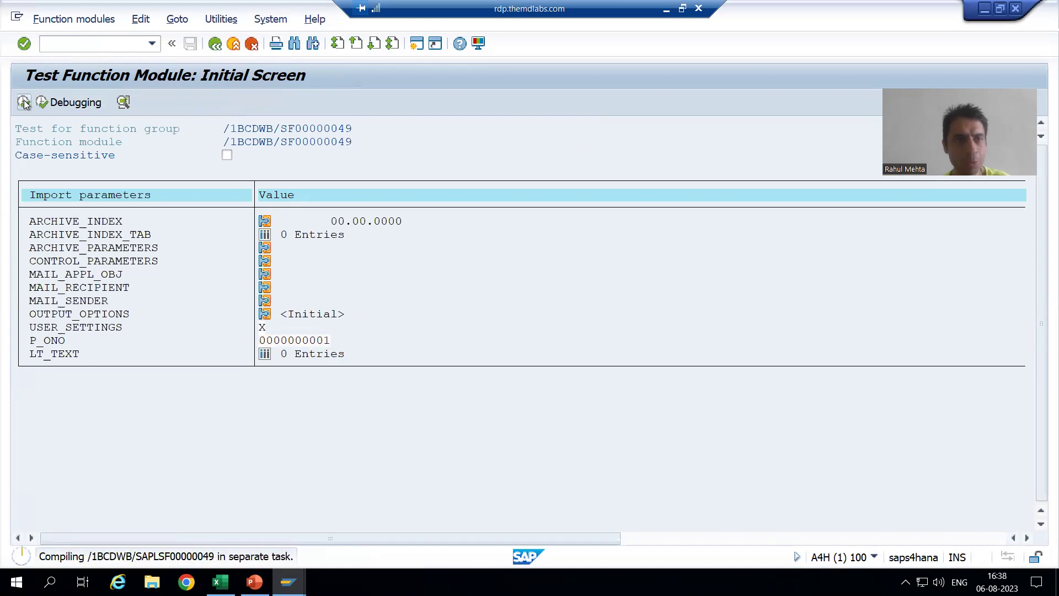
key("Down")
key("Return")
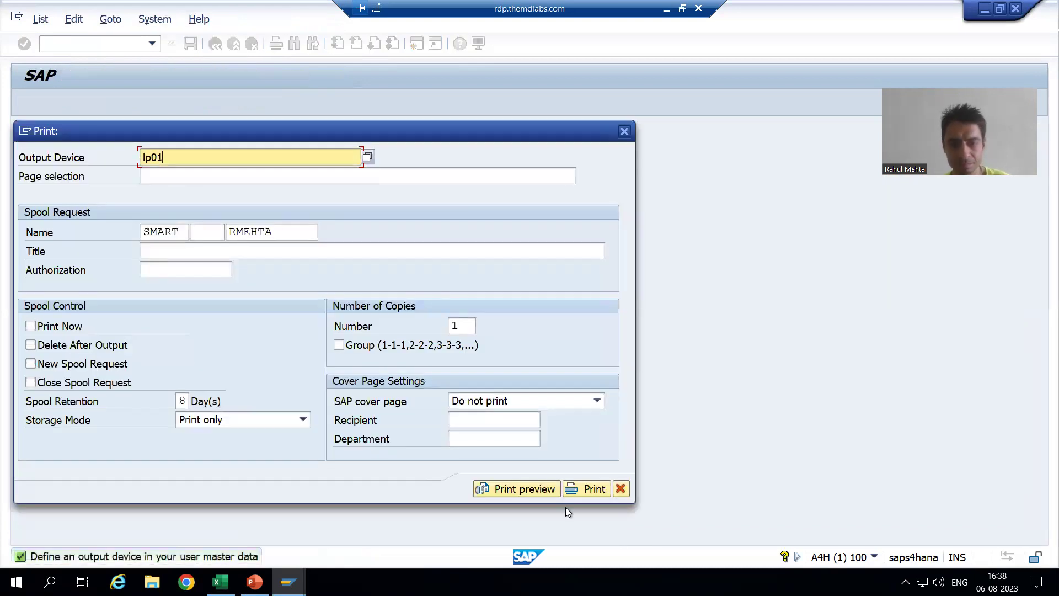
left_click(524, 488)
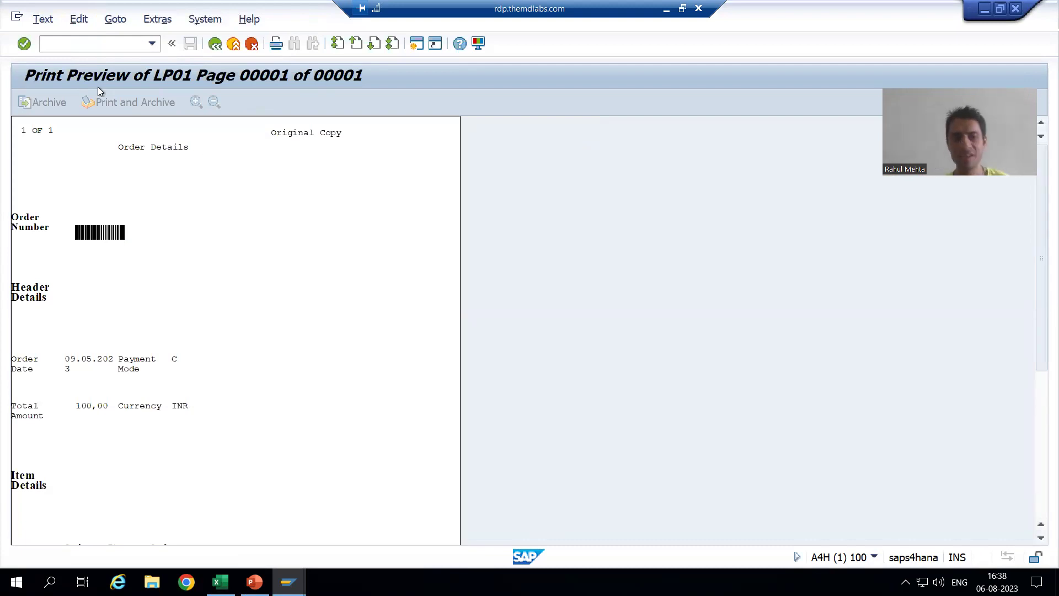
End the SAP session with /nex and open the logon screen of system MD1
type("/nex")
key("Return")
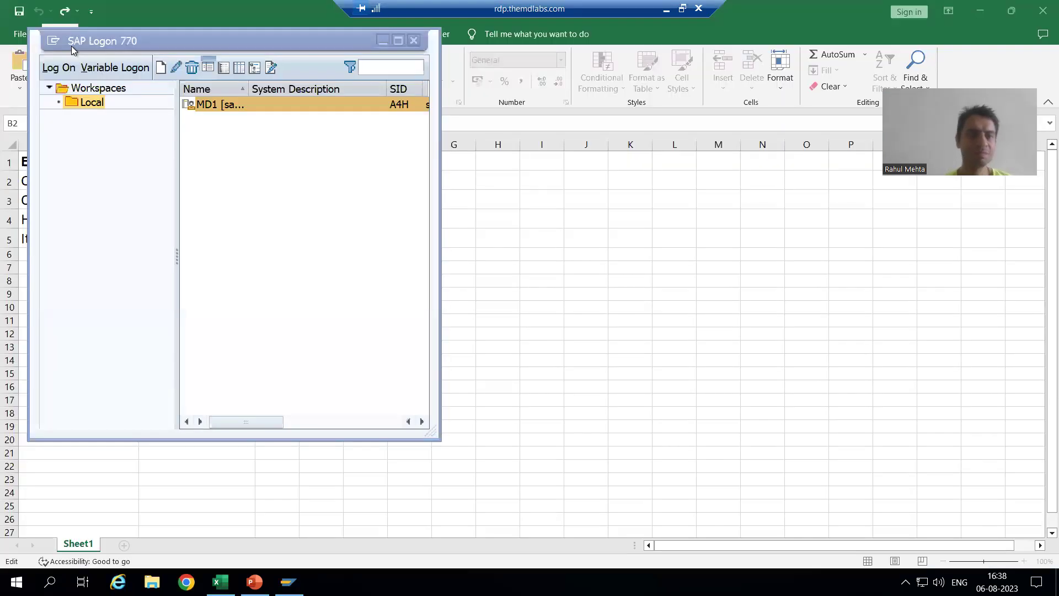
left_click(71, 47)
double_click(221, 105)
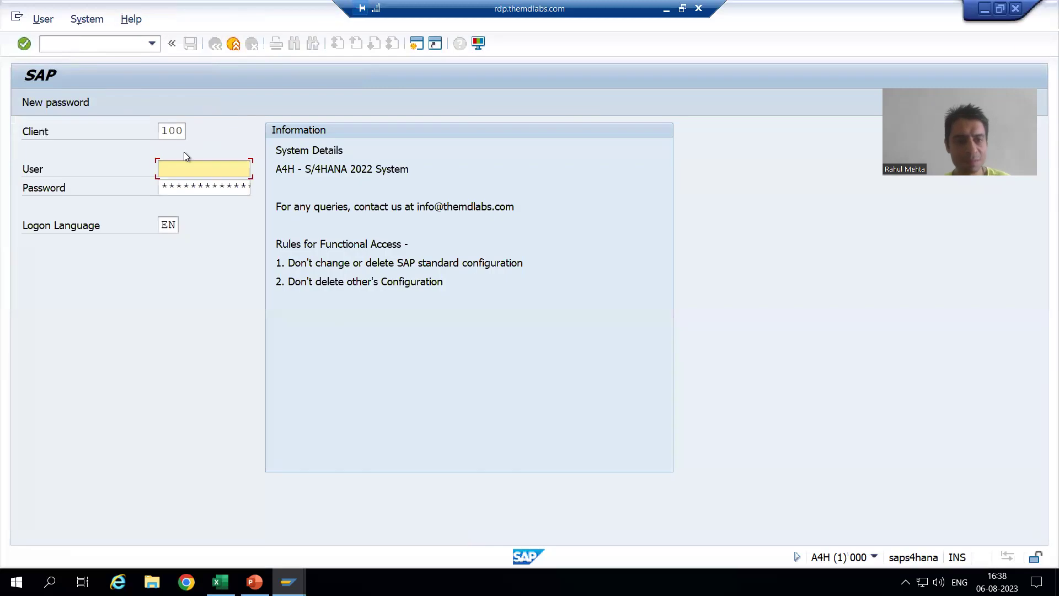
Log on with the user name and account password in logon language DE, and dismiss the copyright notice
left_click(183, 169)
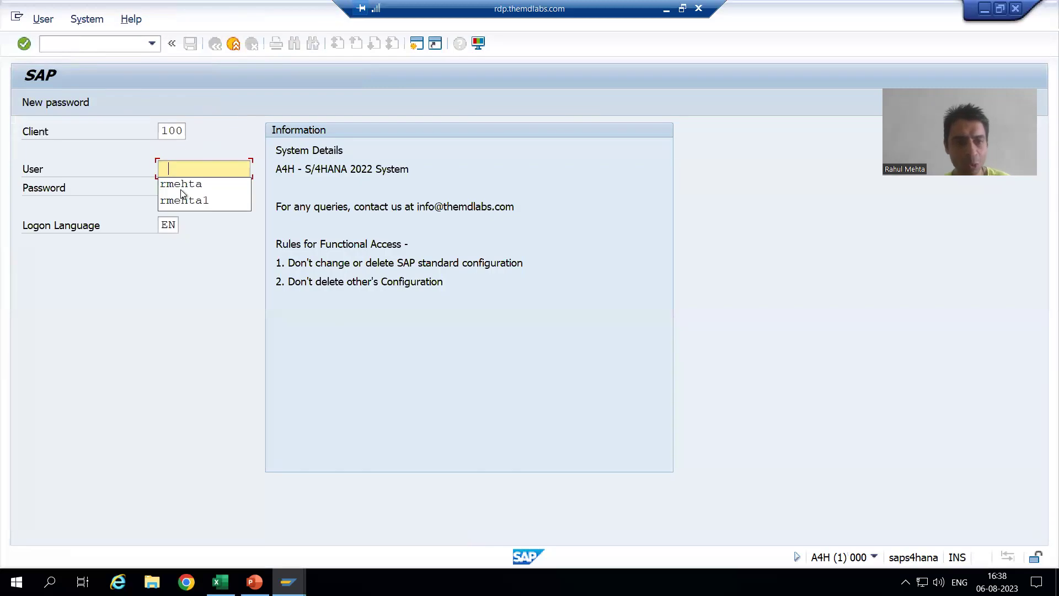
left_click(181, 189)
left_click(182, 187)
key("ctrl+v")
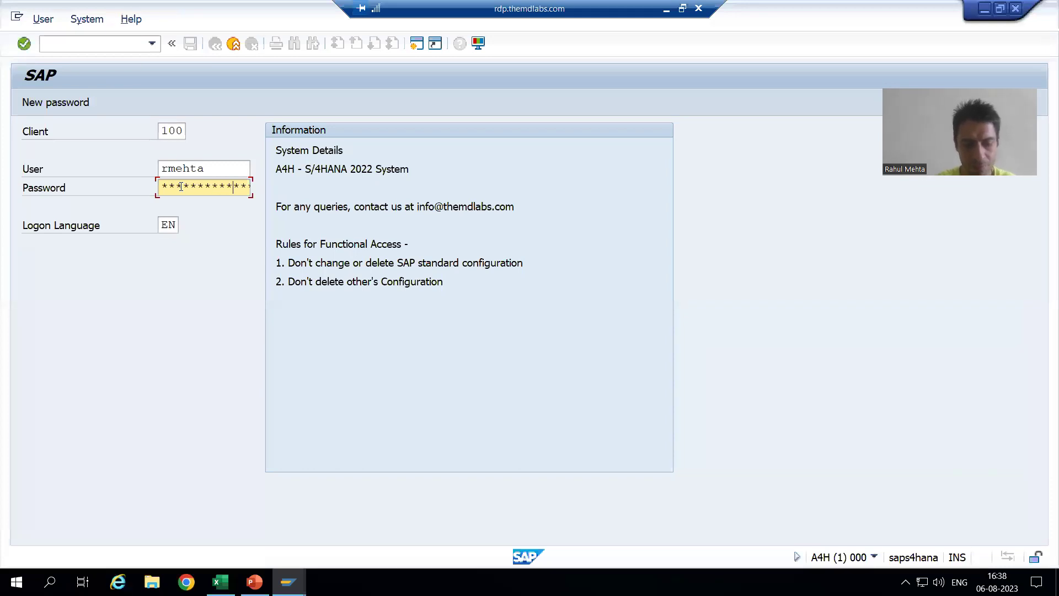
key("Tab")
type("DE")
key("Return")
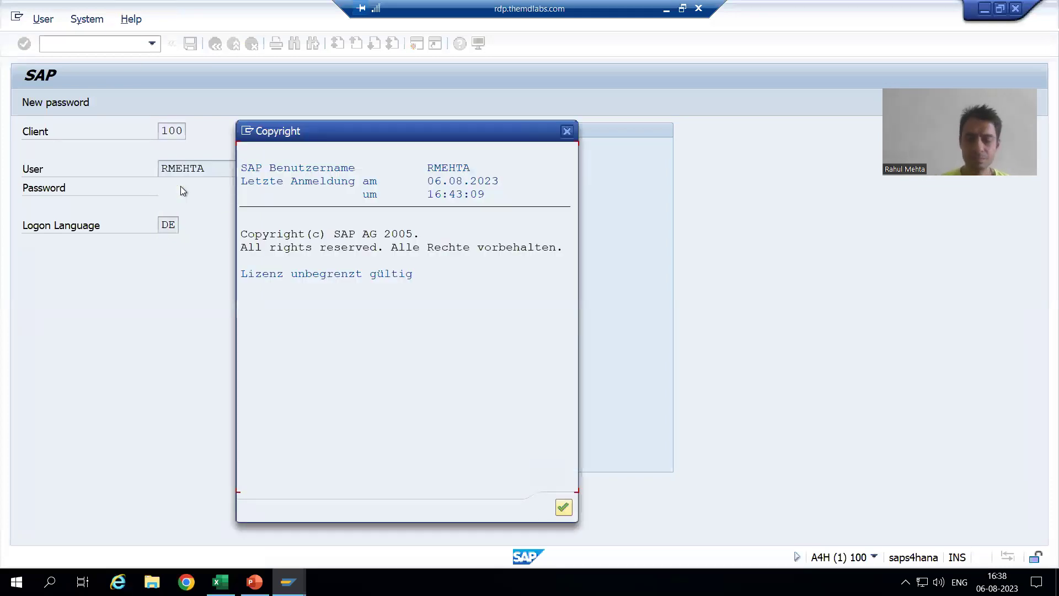
key("Return")
Start the smartforms transaction in the German session and open the test input screen for form zsf_order_28's function module
type("smartforms")
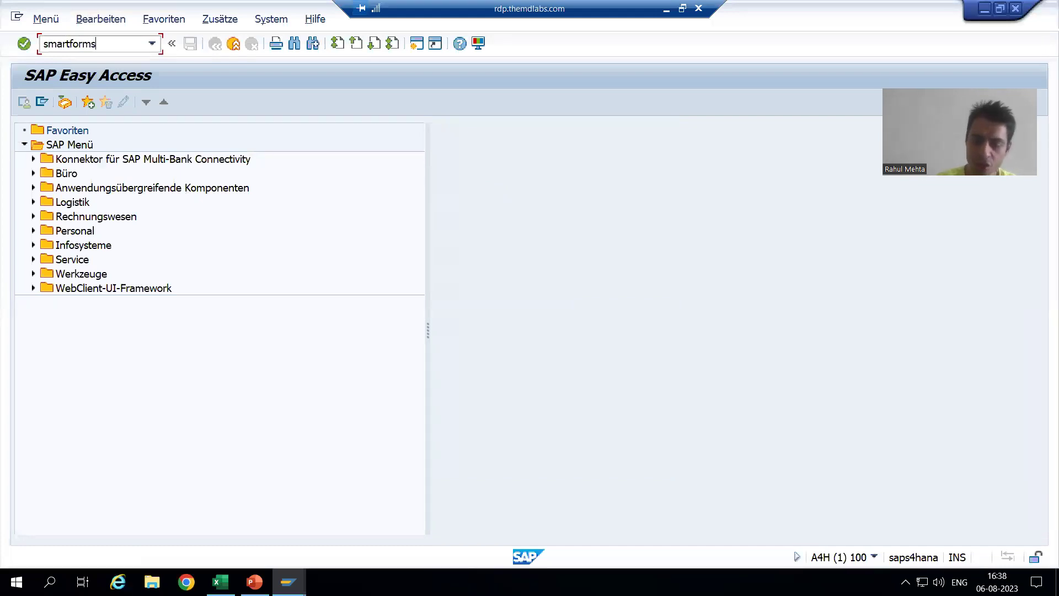
key("Return")
left_click(279, 151)
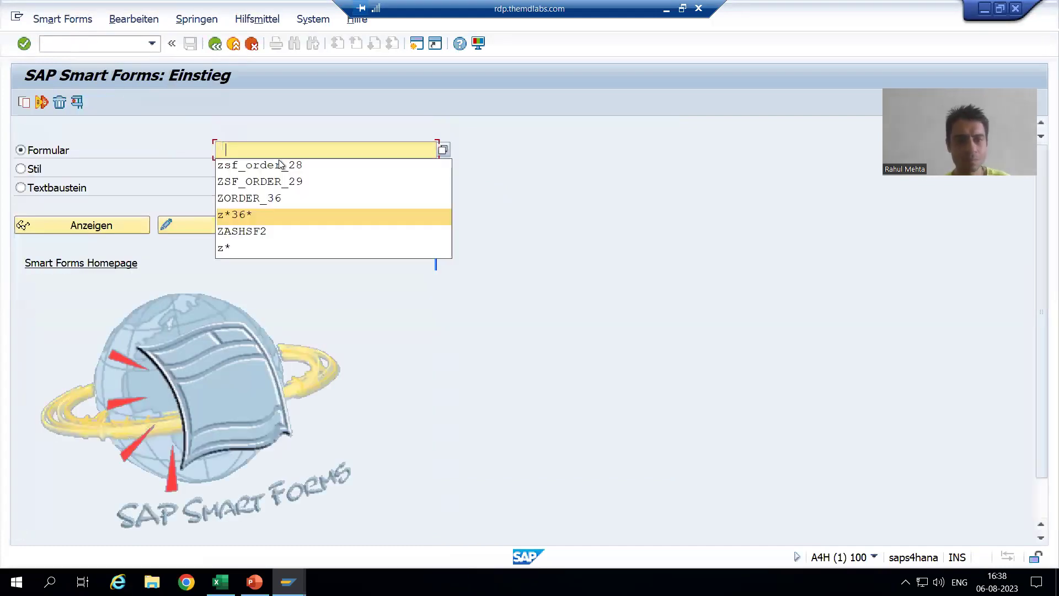
left_click(270, 161)
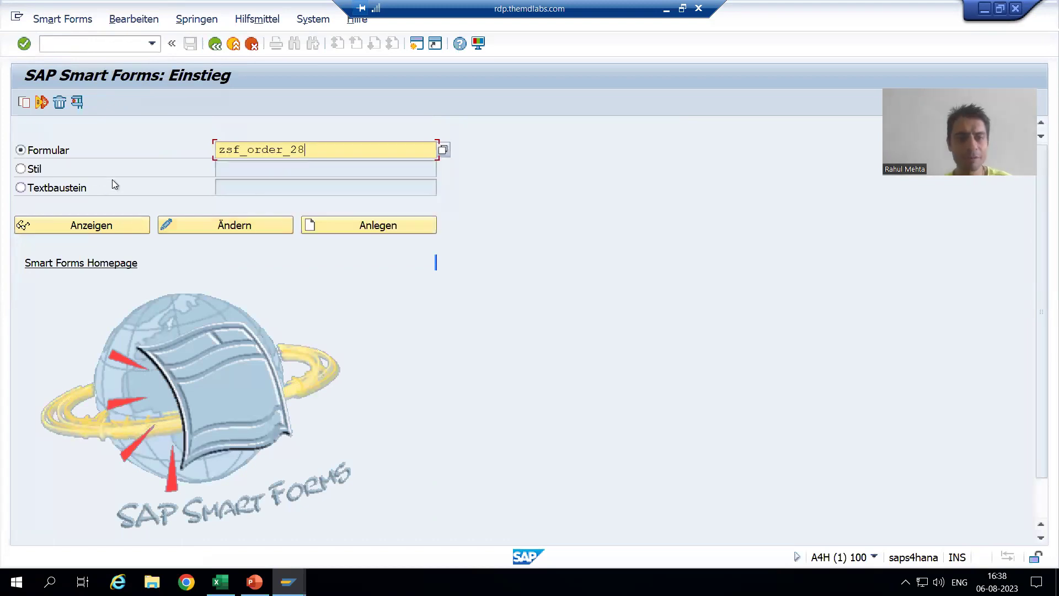
left_click(76, 100)
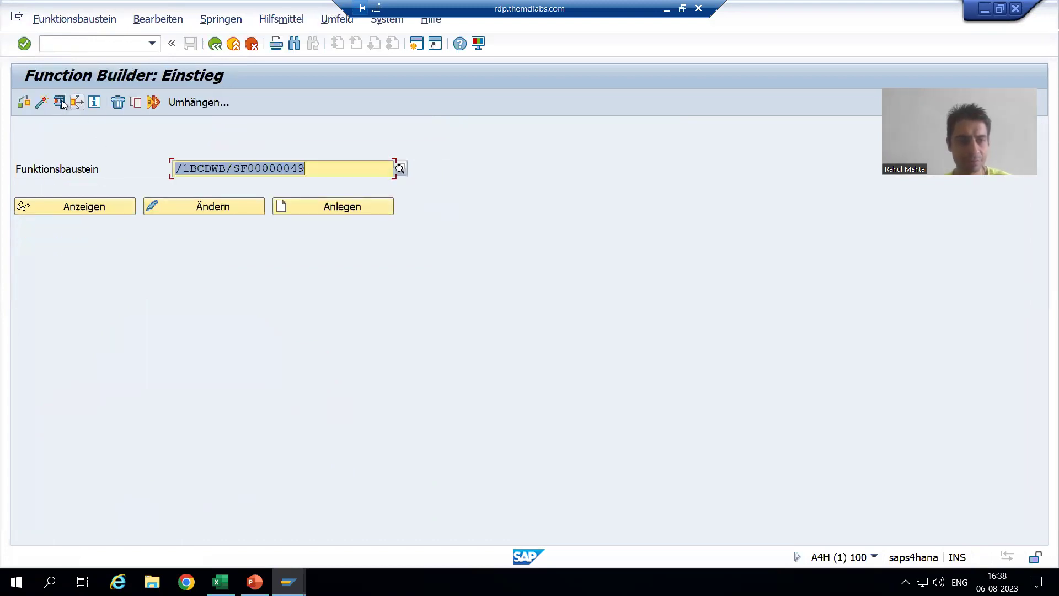
key("F8")
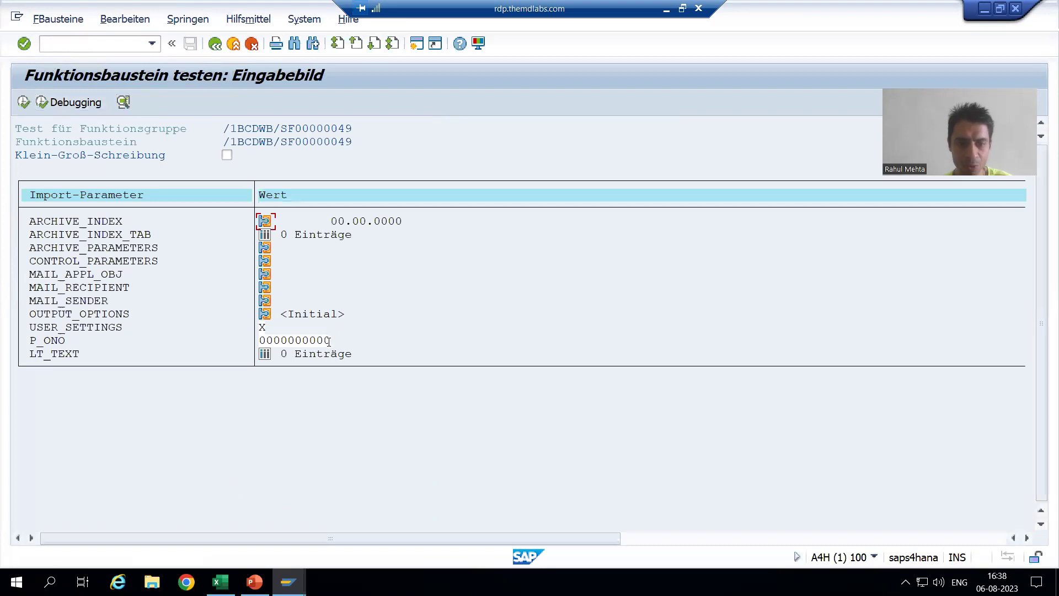
Execute the German function module test with P_ONO 1 and show the Druckansicht for output device lp01
left_click(329, 341)
type("1")
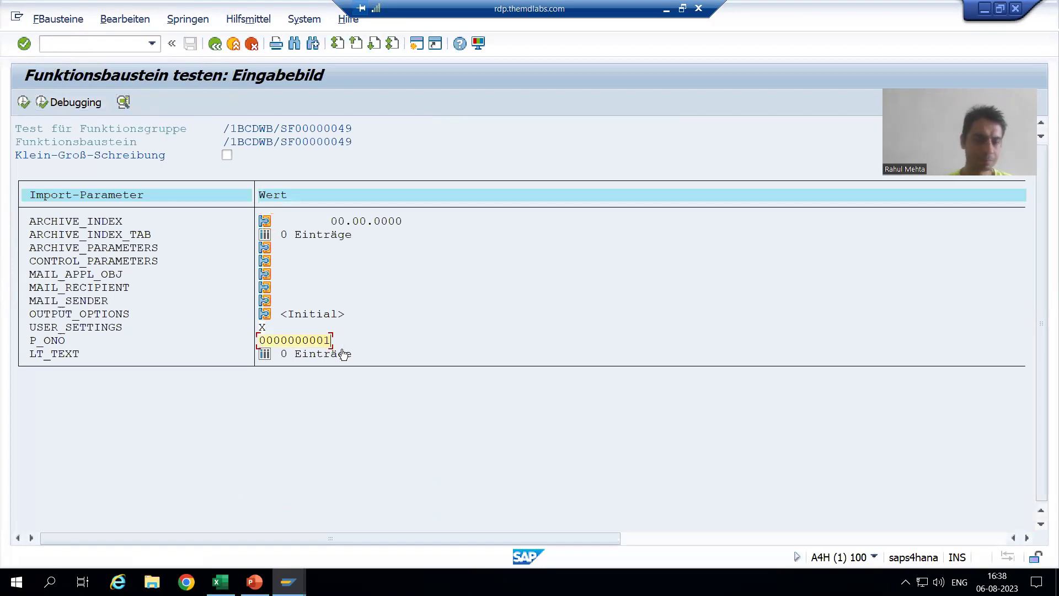
left_click(23, 103)
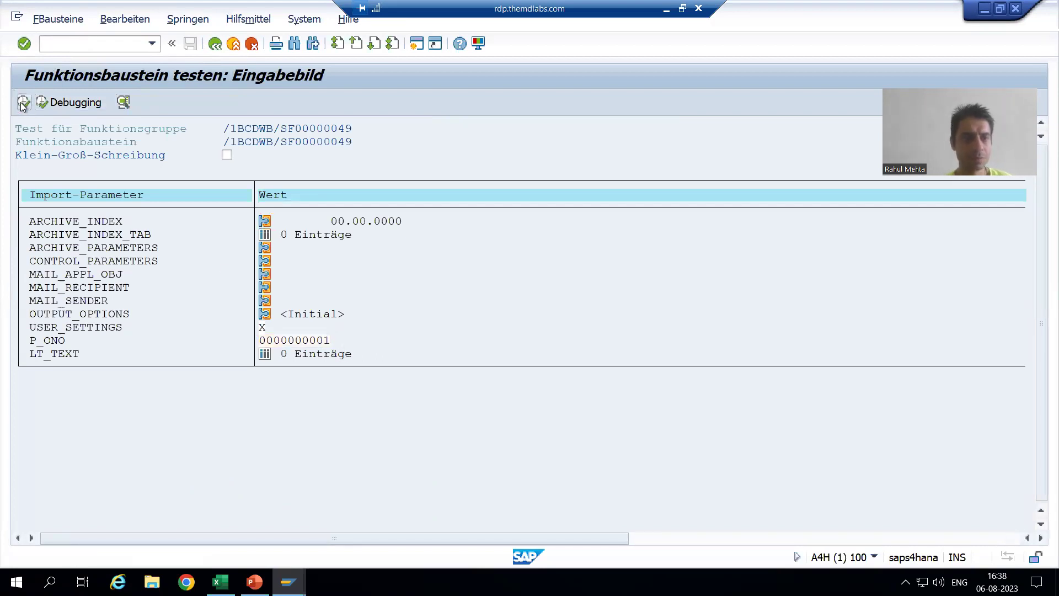
left_click(160, 158)
left_click(162, 174)
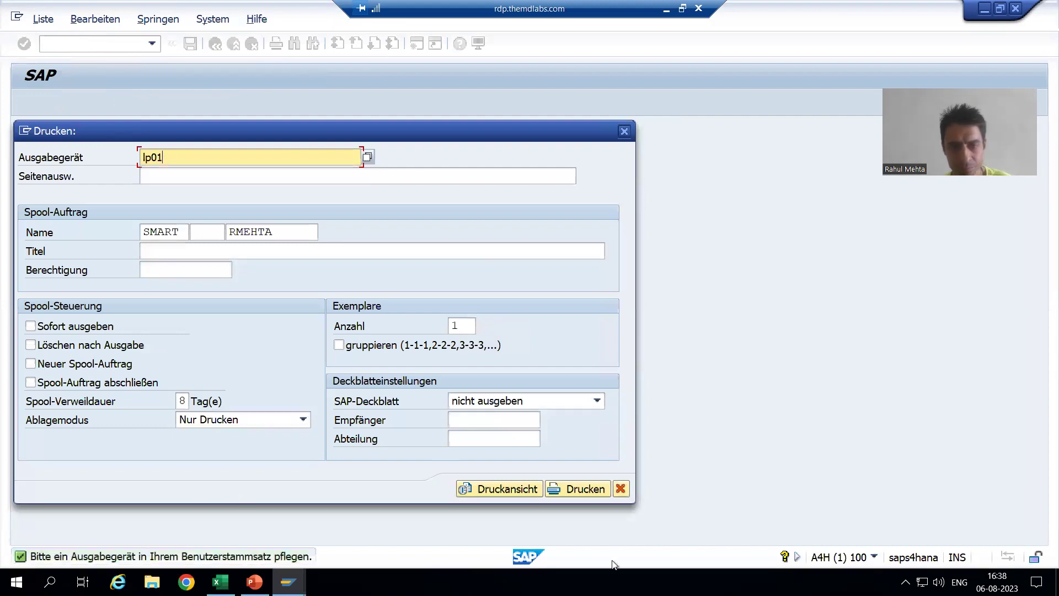
left_click(508, 488)
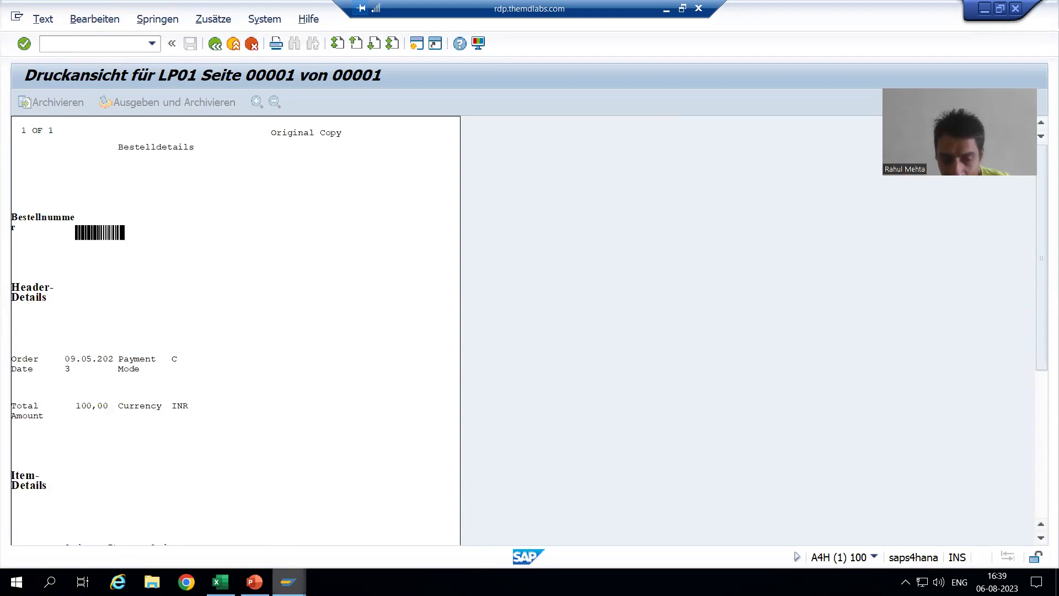
Leave the German session with /nex and open a fresh logon screen for system MD1
left_click(346, 531)
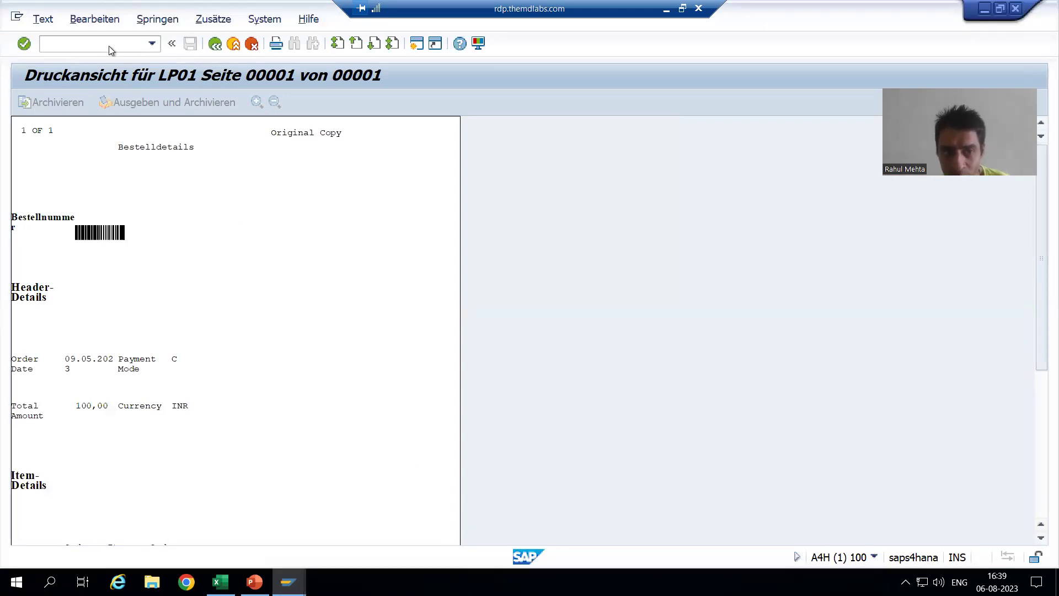
type("/nex")
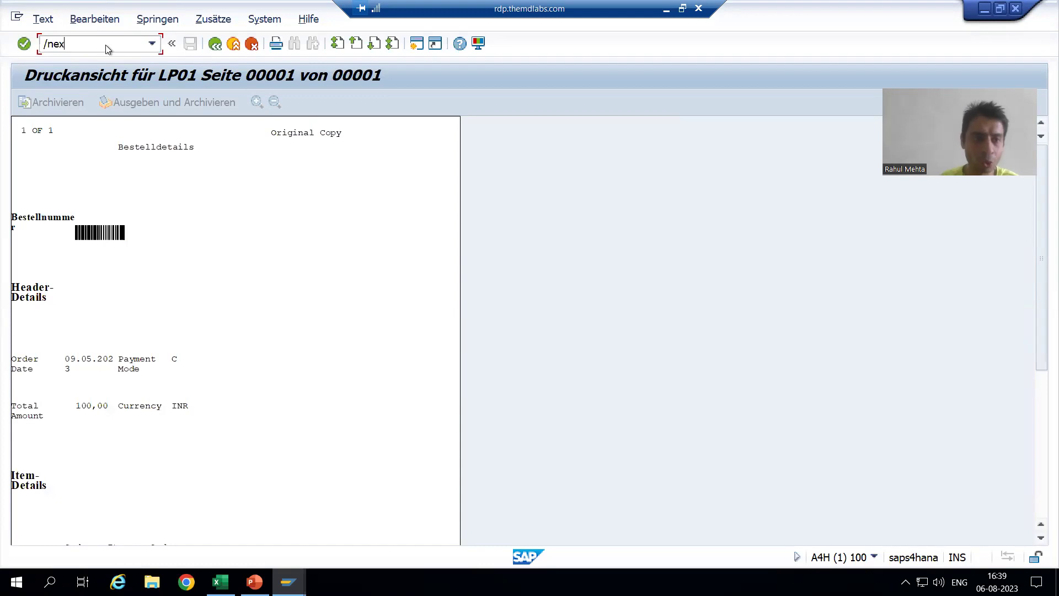
key("Return")
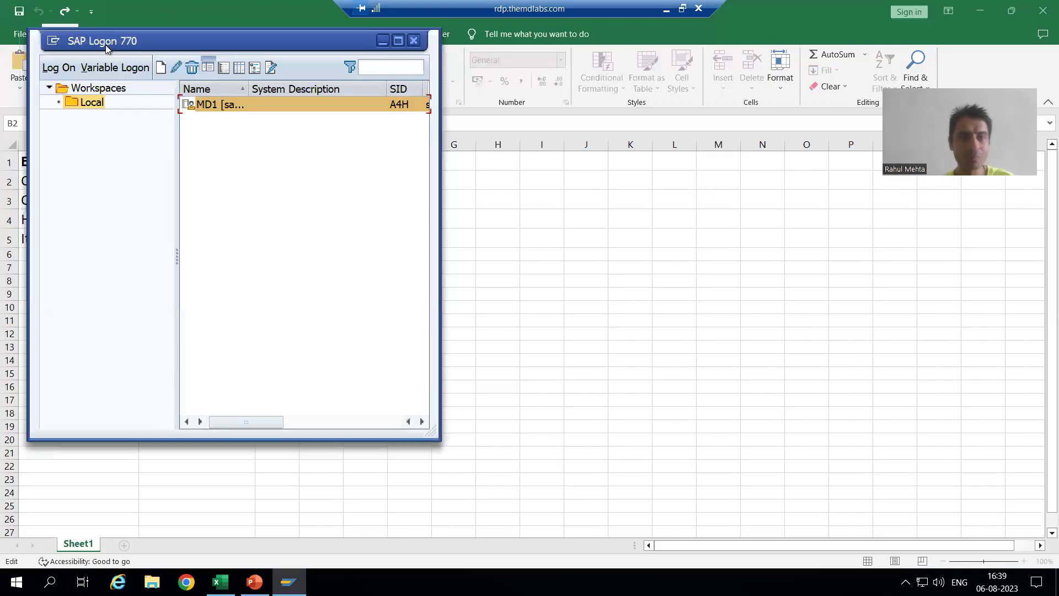
double_click(191, 110)
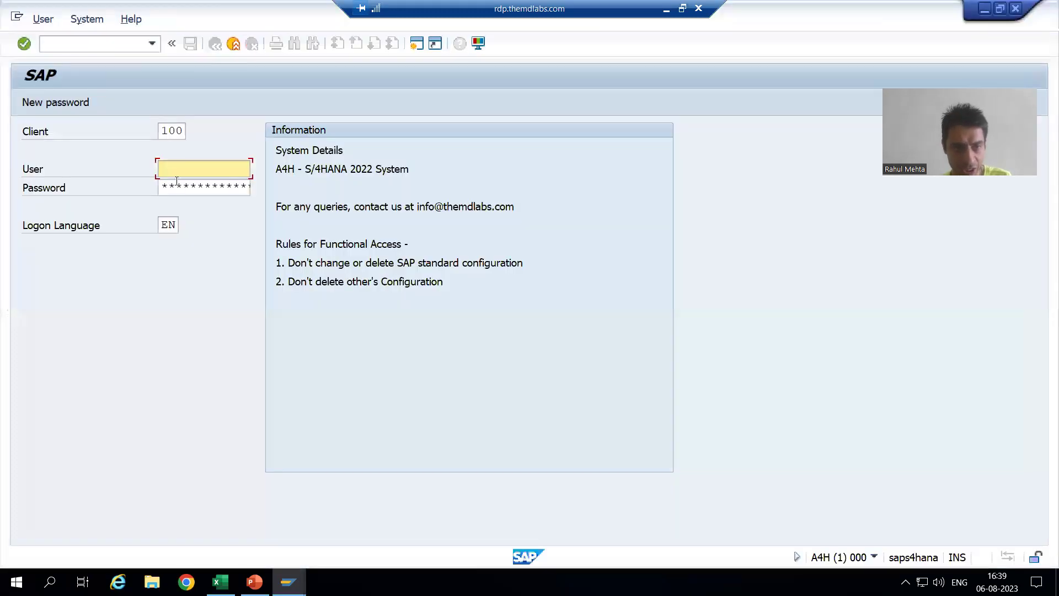
Log on with the user name and account password, keeping logon language EN
left_click(175, 174)
left_click(177, 185)
key("ctrl+v")
key("Tab")
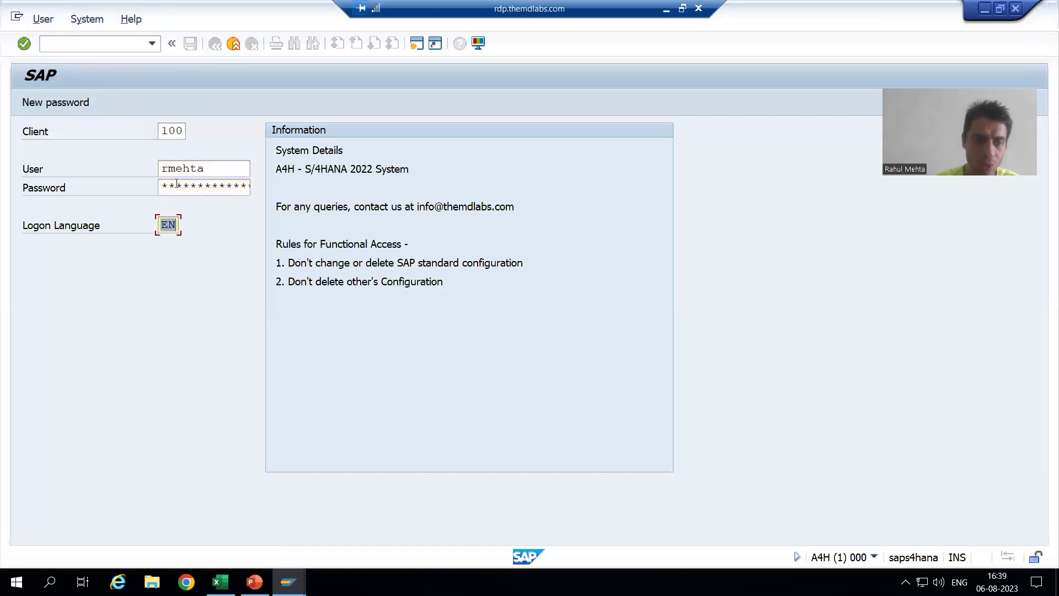
left_click(177, 185)
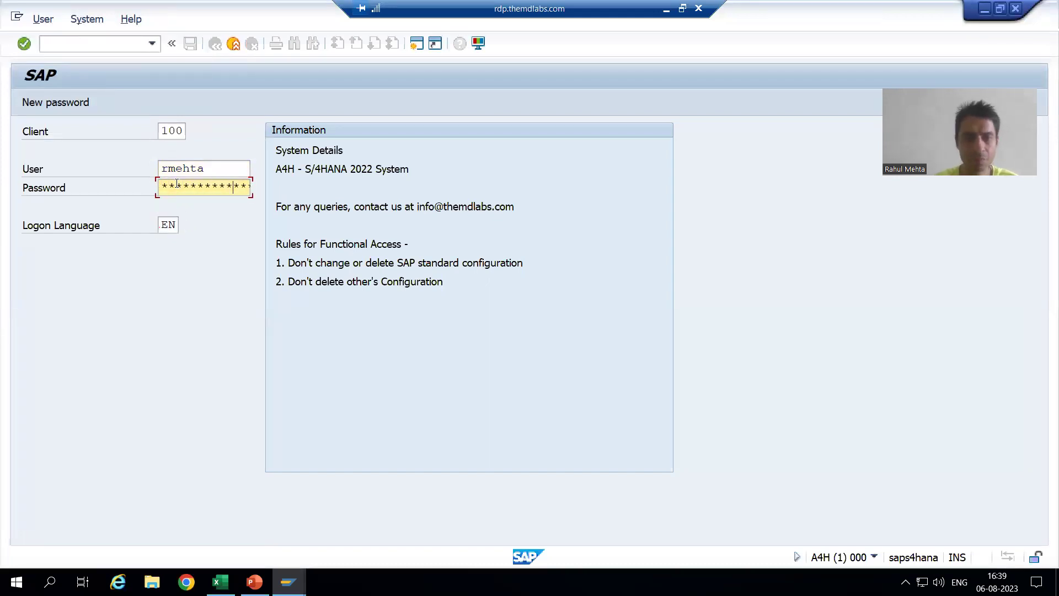
key("Return")
key("Return")
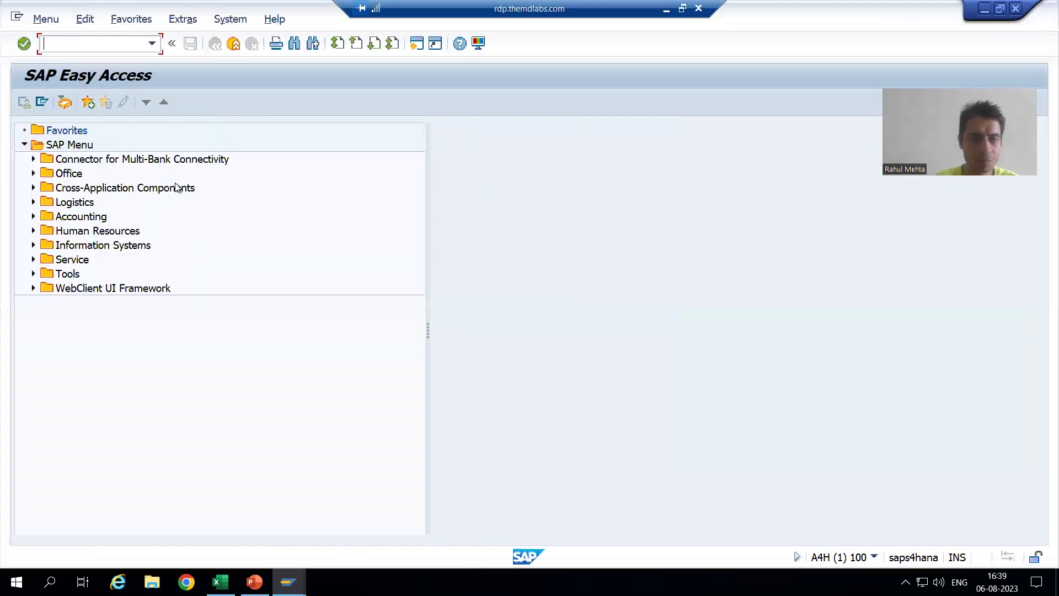
Start the smartforms transaction, display form ZSF_ORDER_28, and show the %TEXT1 node in the Order Details Title window of %PAGE1
type("smartforms")
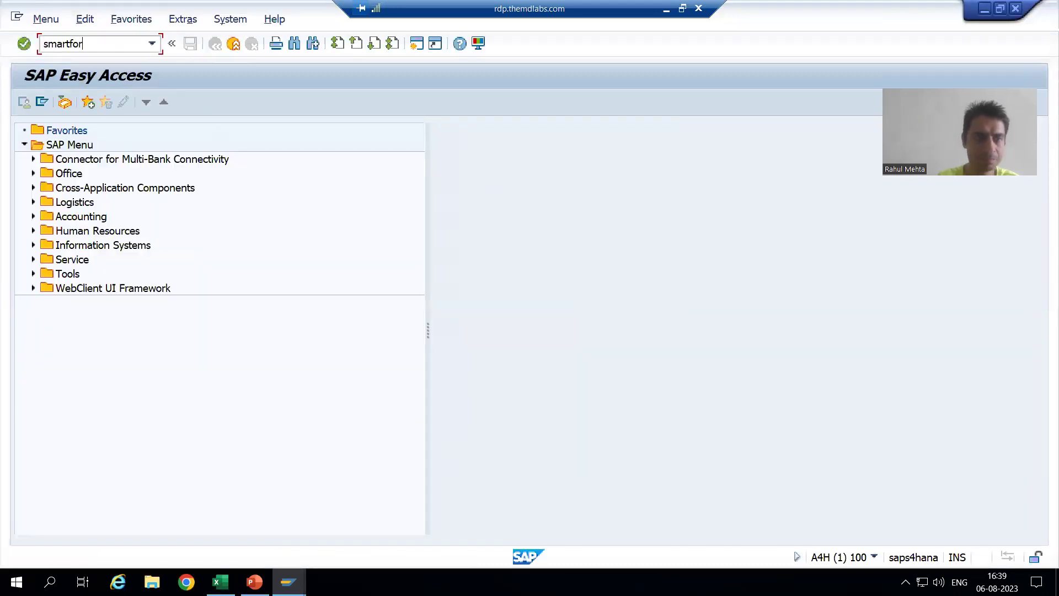
key("Return")
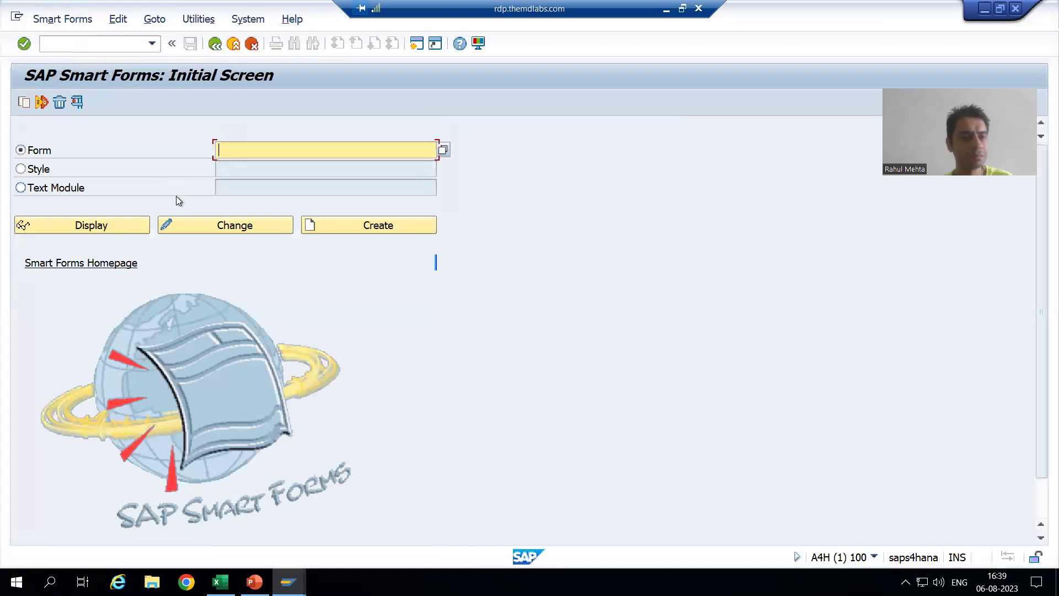
left_click(237, 150)
left_click(131, 226)
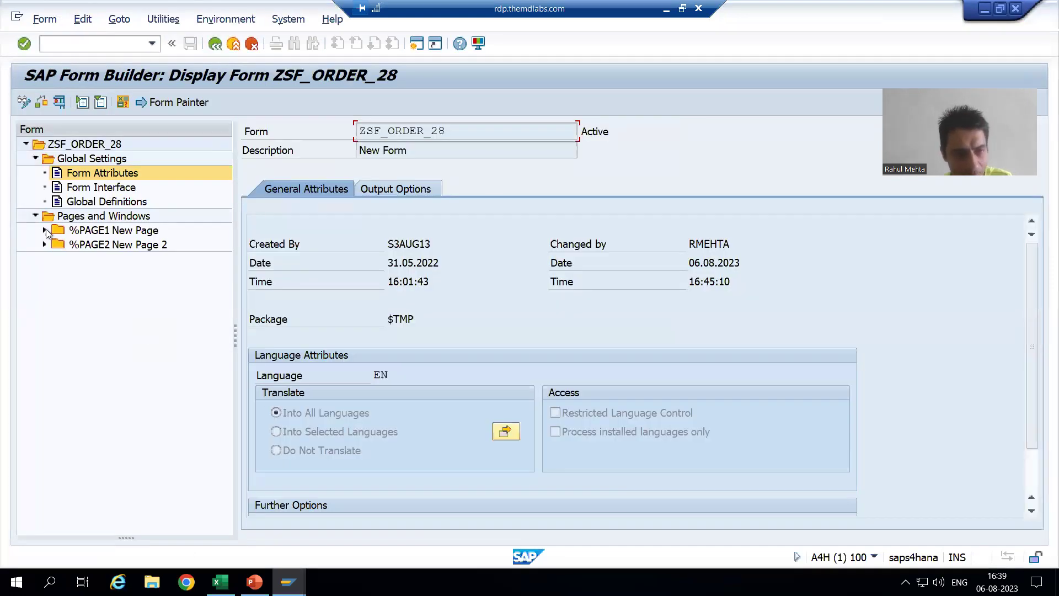
left_click(46, 230)
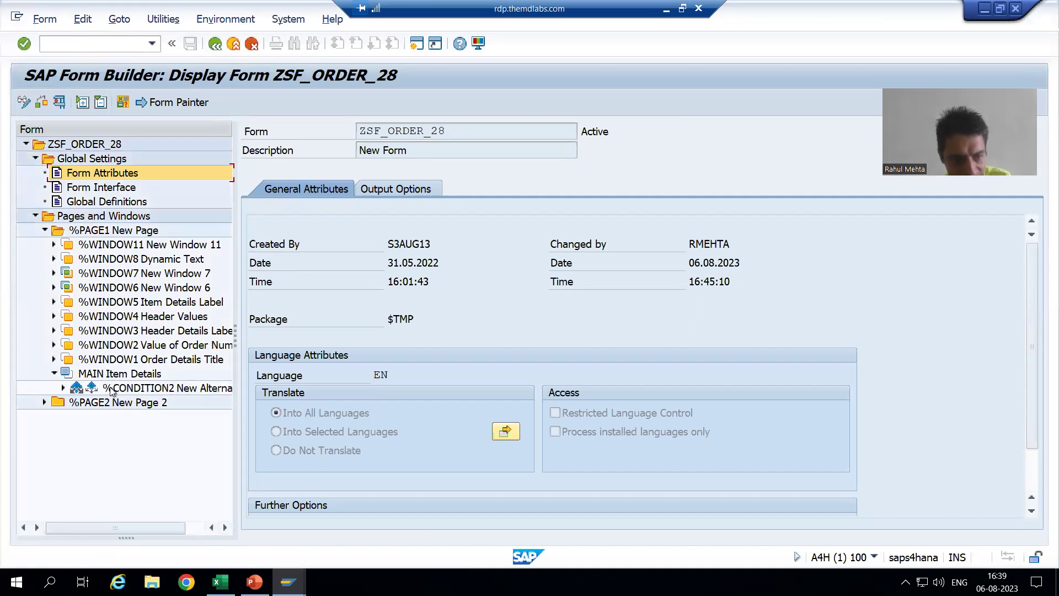
left_click(53, 360)
left_click(113, 375)
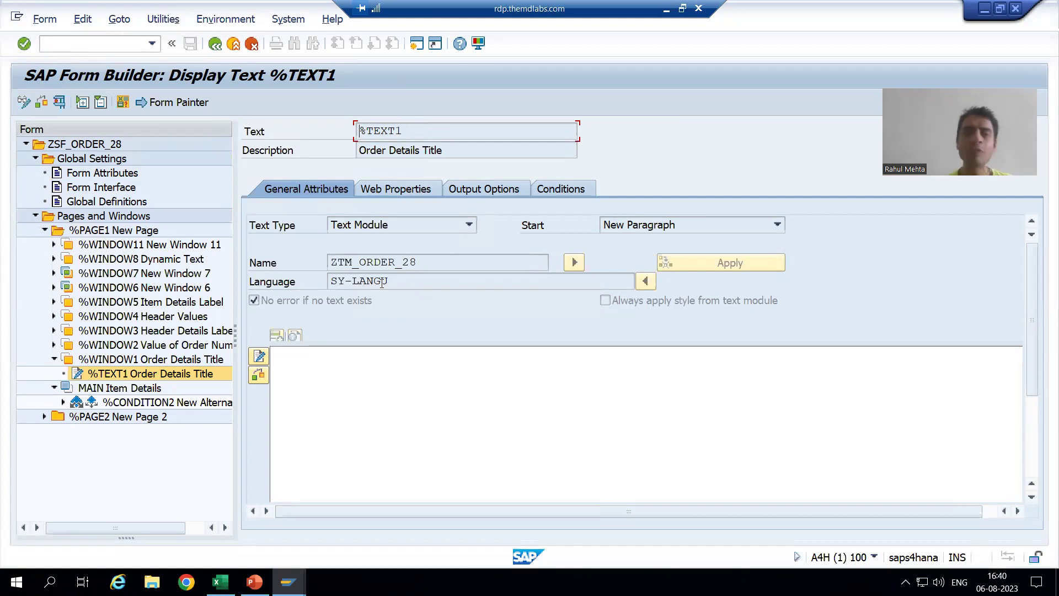
Start the Translation Editor in a new session and open the other long texts selection for SAP Smart Forms
left_click(59, 45)
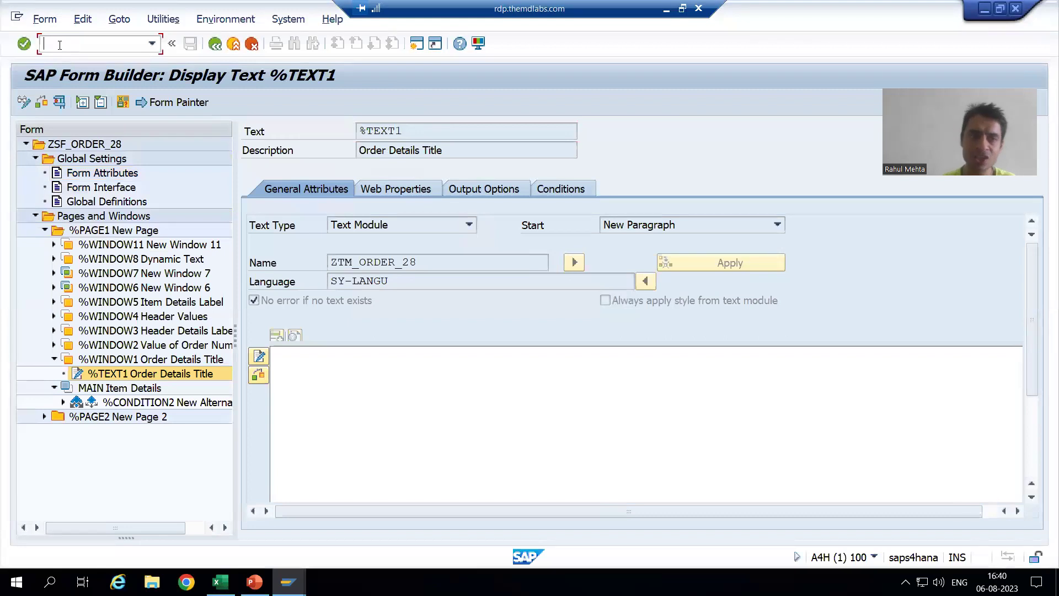
type("/nse80")
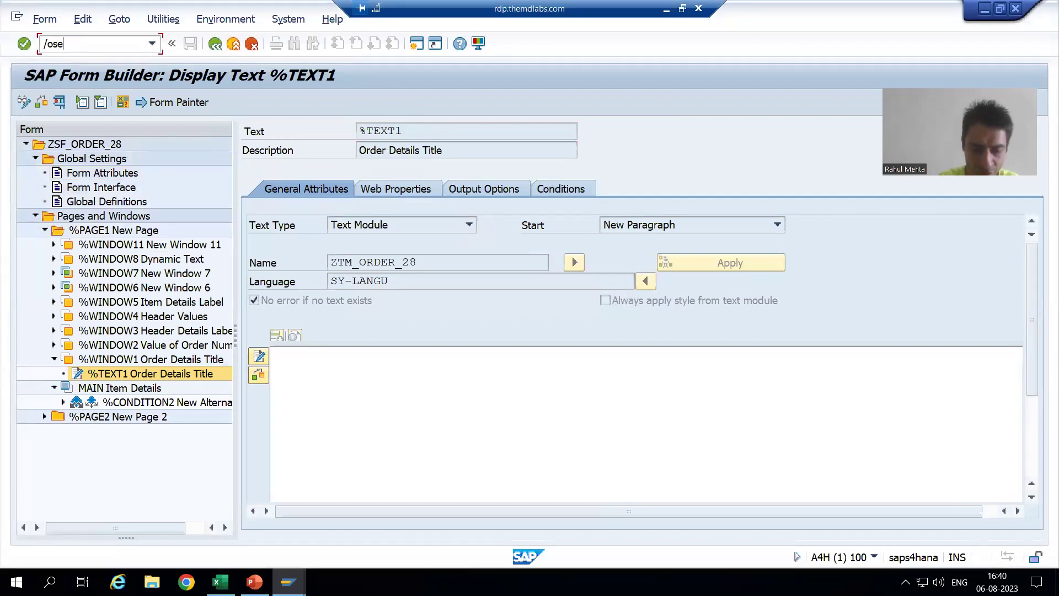
key("Return")
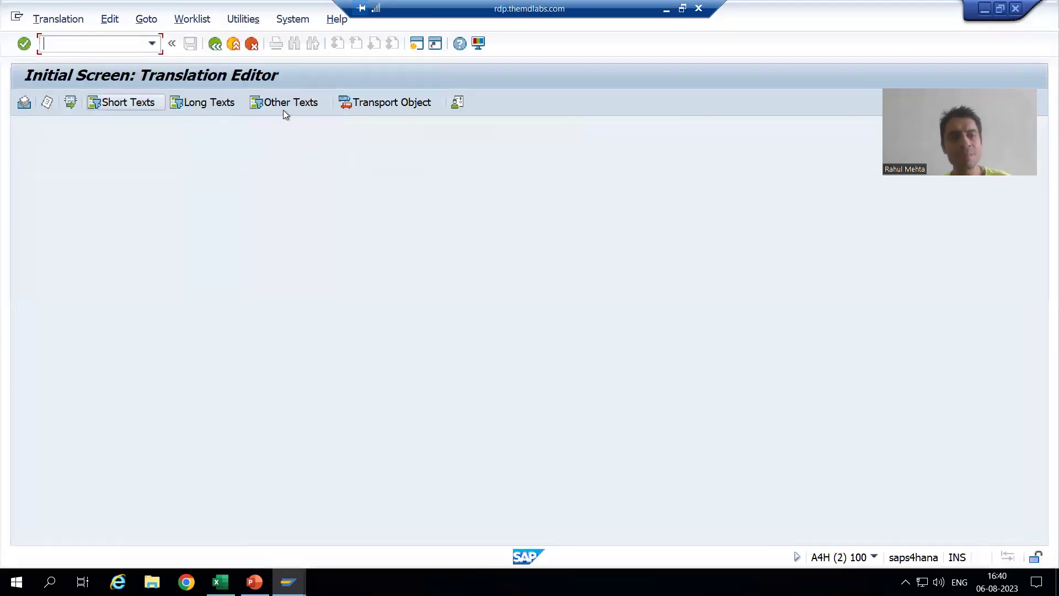
left_click(287, 104)
left_click(35, 139)
double_click(119, 167)
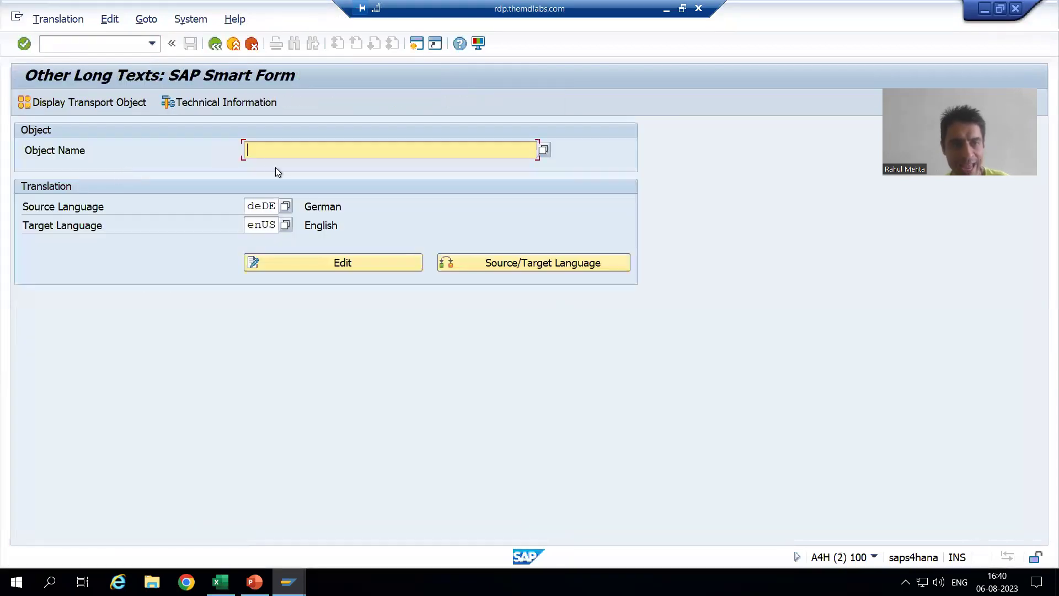
Open the ZTM_ORDER_28 translation with source language enUS and target language German, review the German title line, and return to form ZSF_ORDER_28
left_click(271, 166)
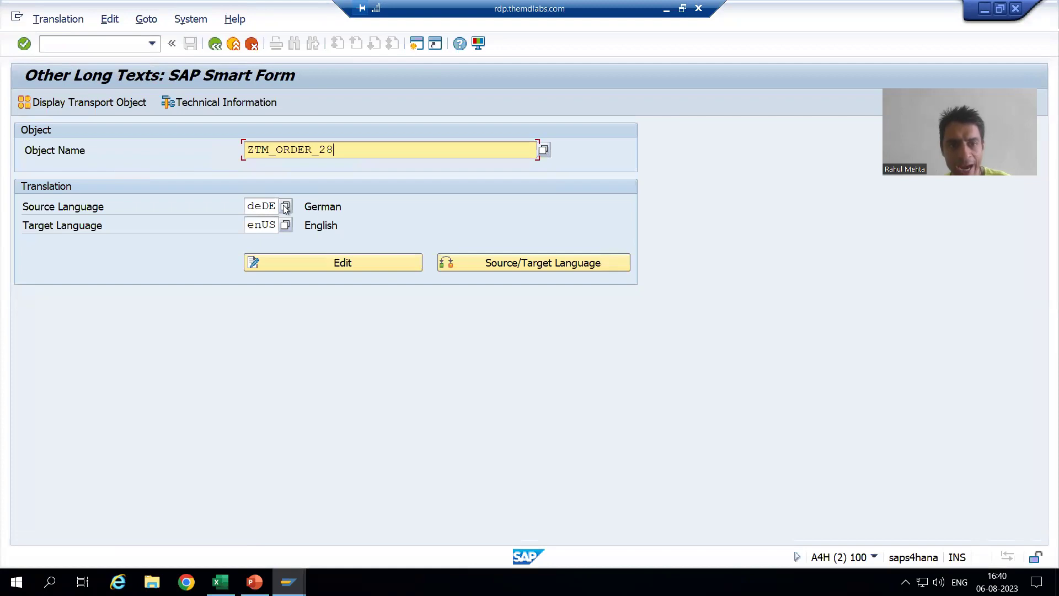
left_click(284, 207)
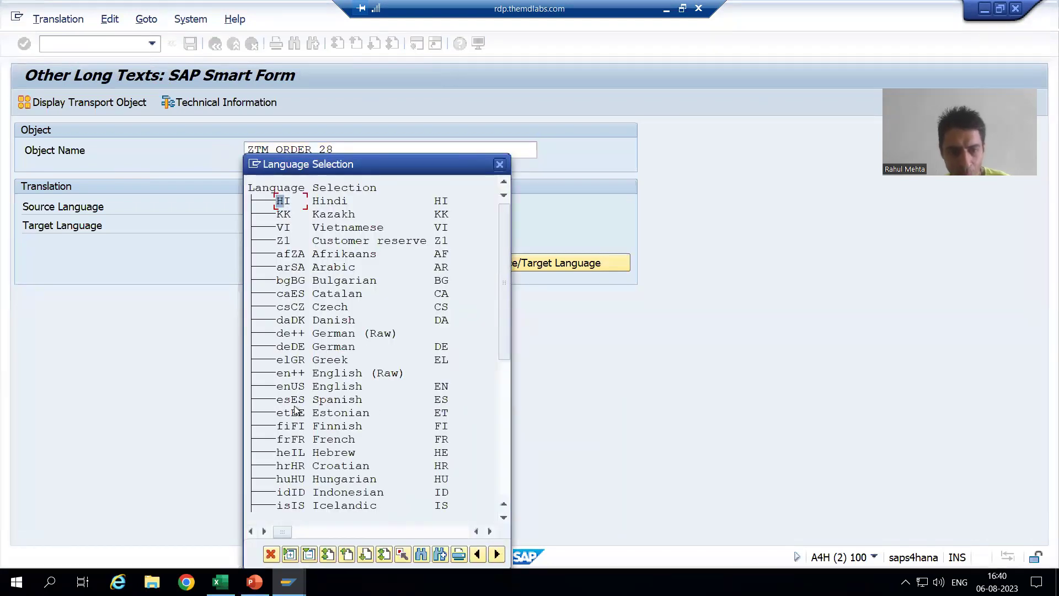
double_click(290, 387)
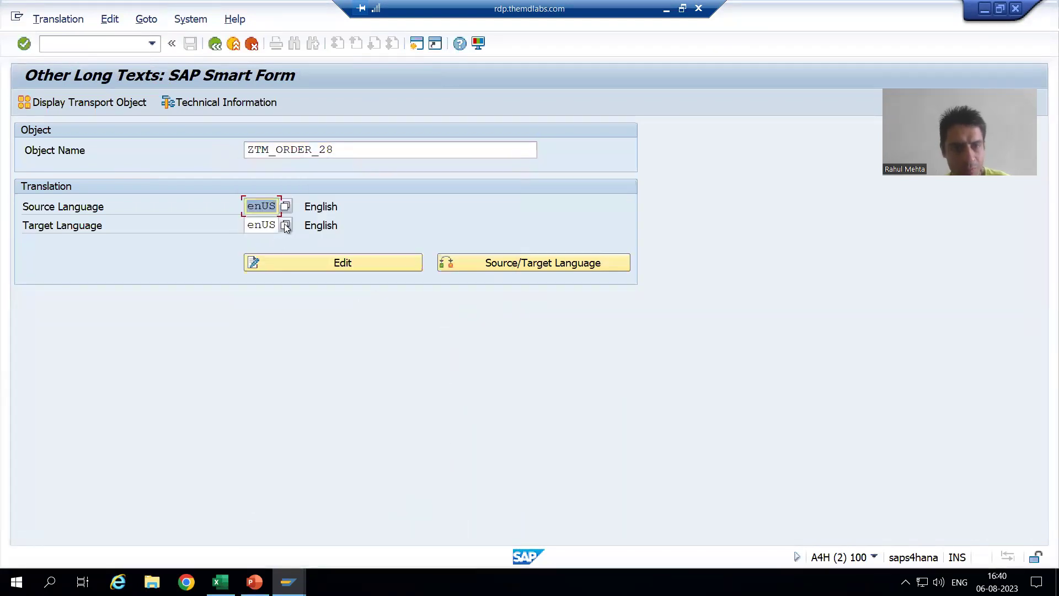
left_click(284, 224)
double_click(287, 220)
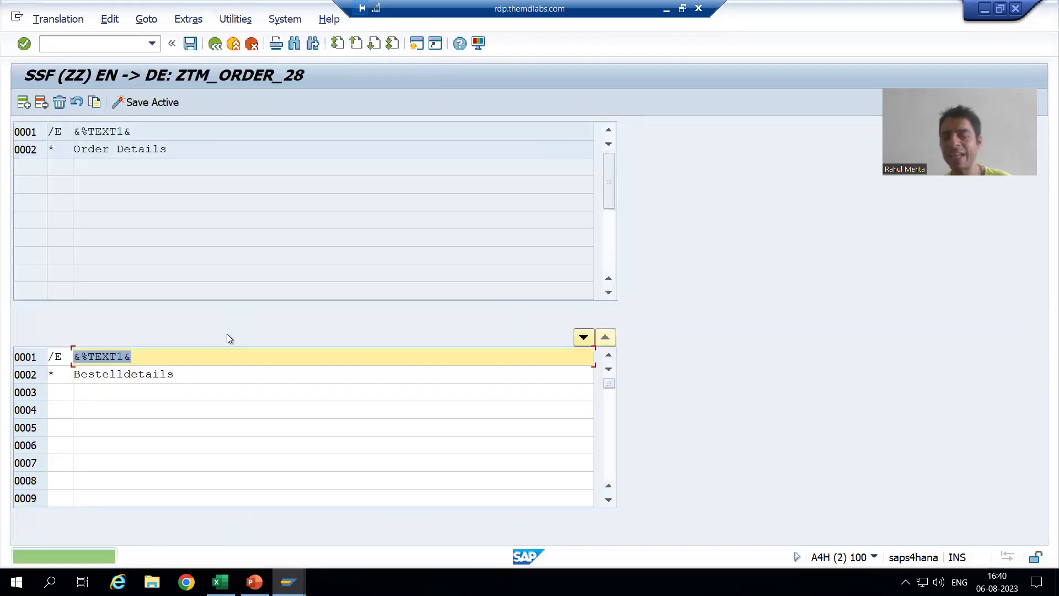
left_click(166, 374)
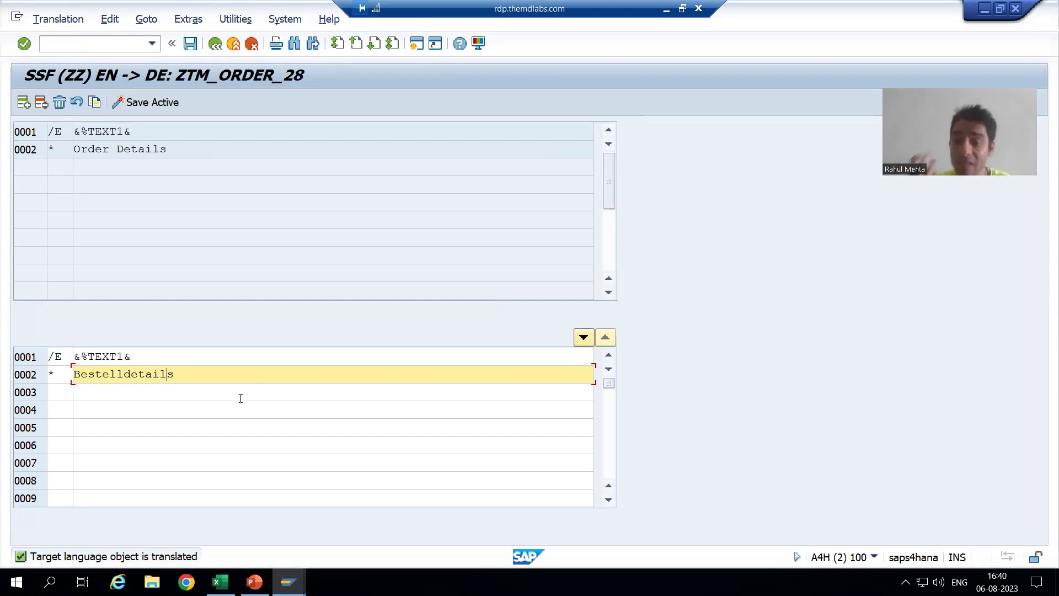
key("F3")
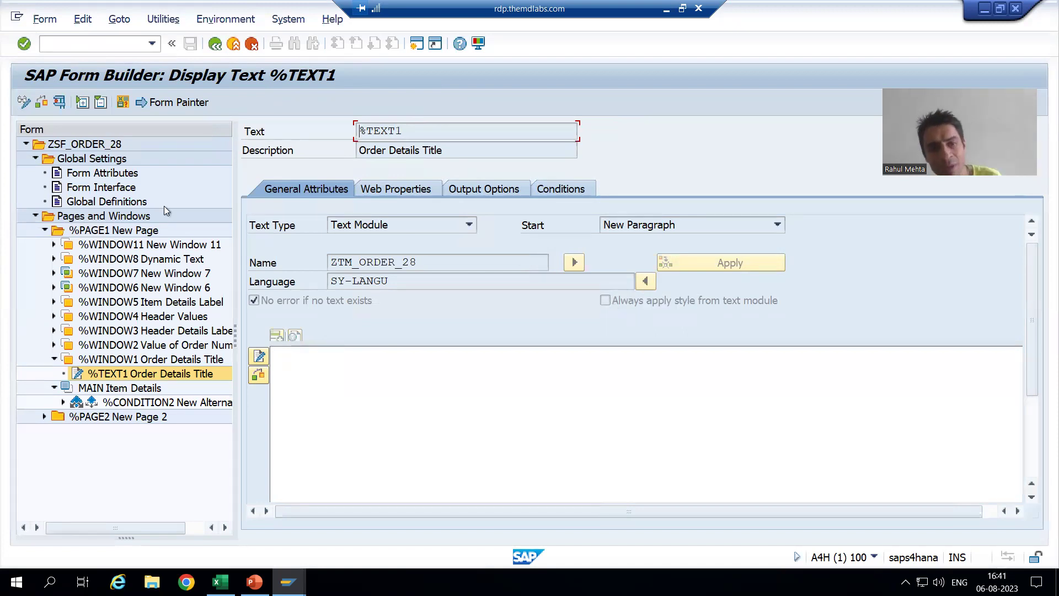
Switch form ZSF_ORDER_28 to change mode and open the %TEXT1 node's Language value for editing
left_click(23, 103)
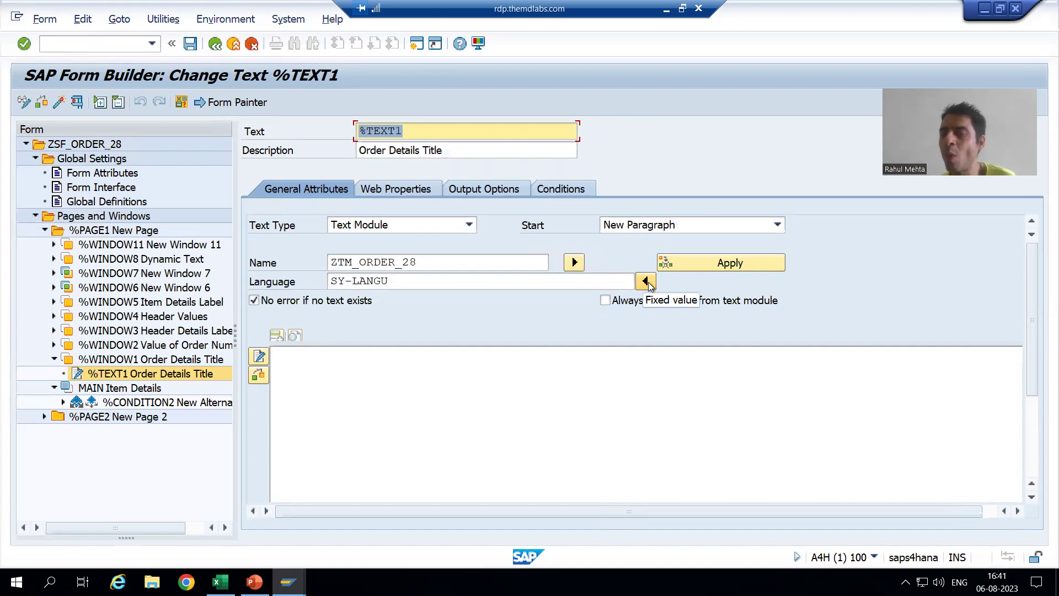
left_click(418, 283)
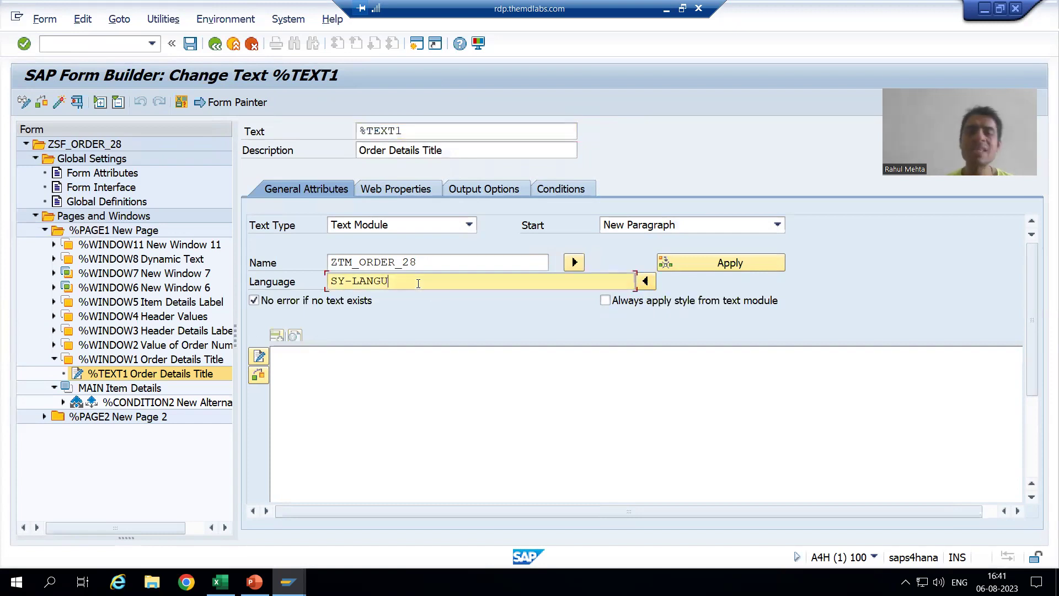